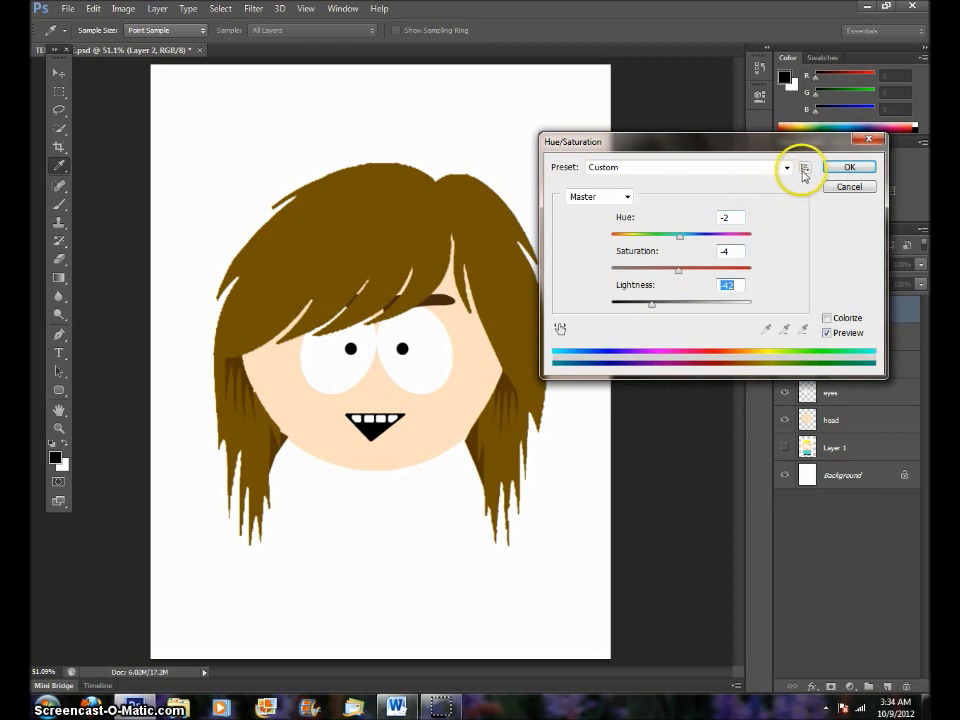
Apply the Hue/Saturation adjustment with hue -2, saturation -4 and lightness -42, and rename the layer as hair.
left_click(832, 167)
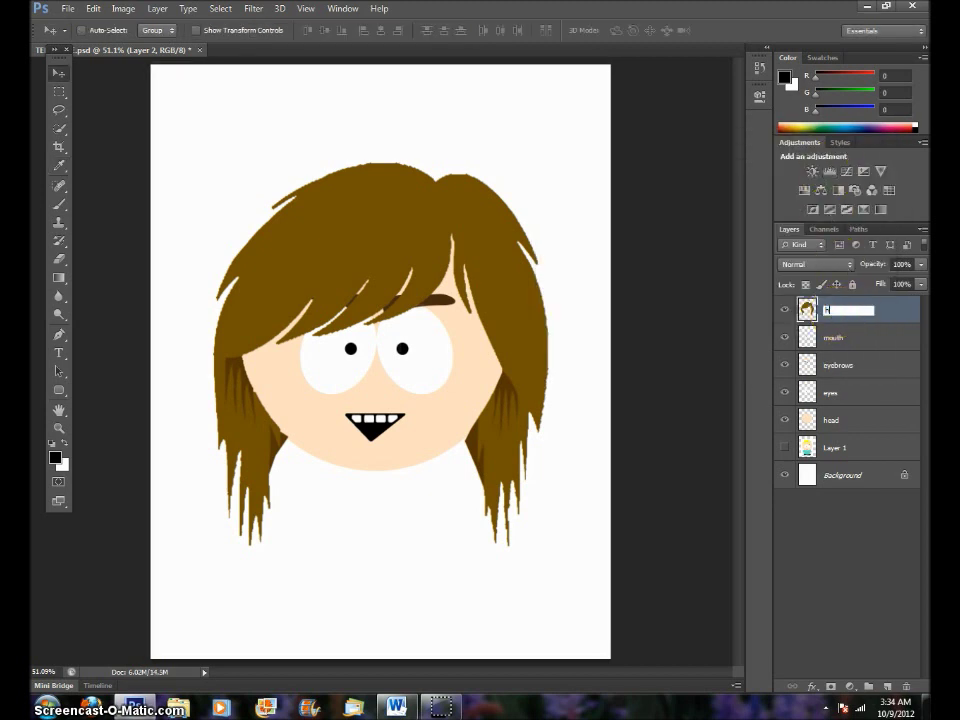
type("r")
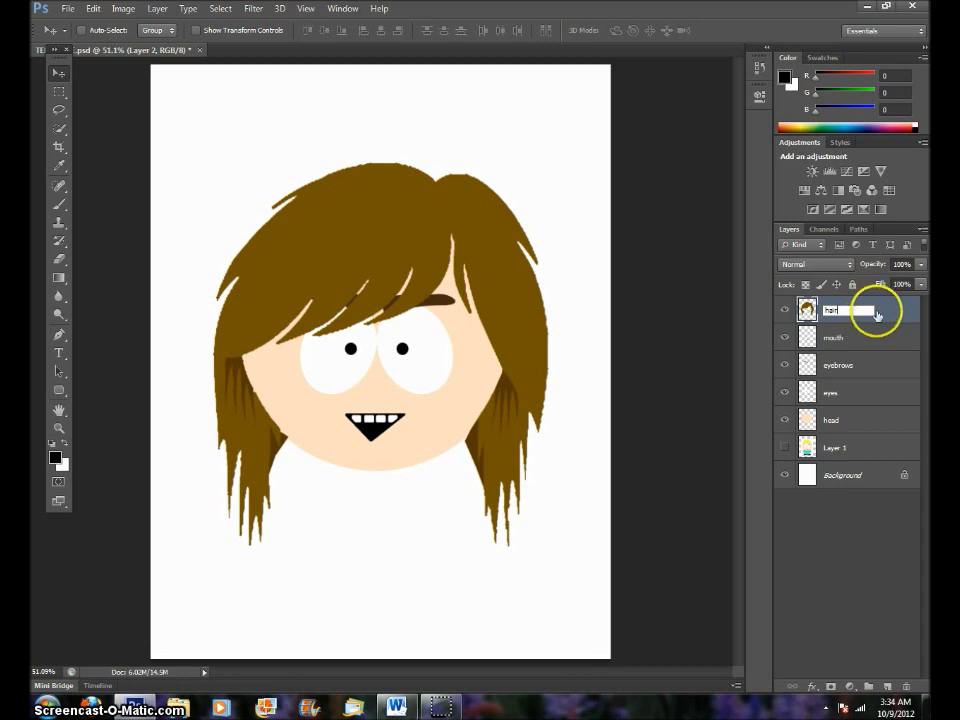
left_click(885, 315)
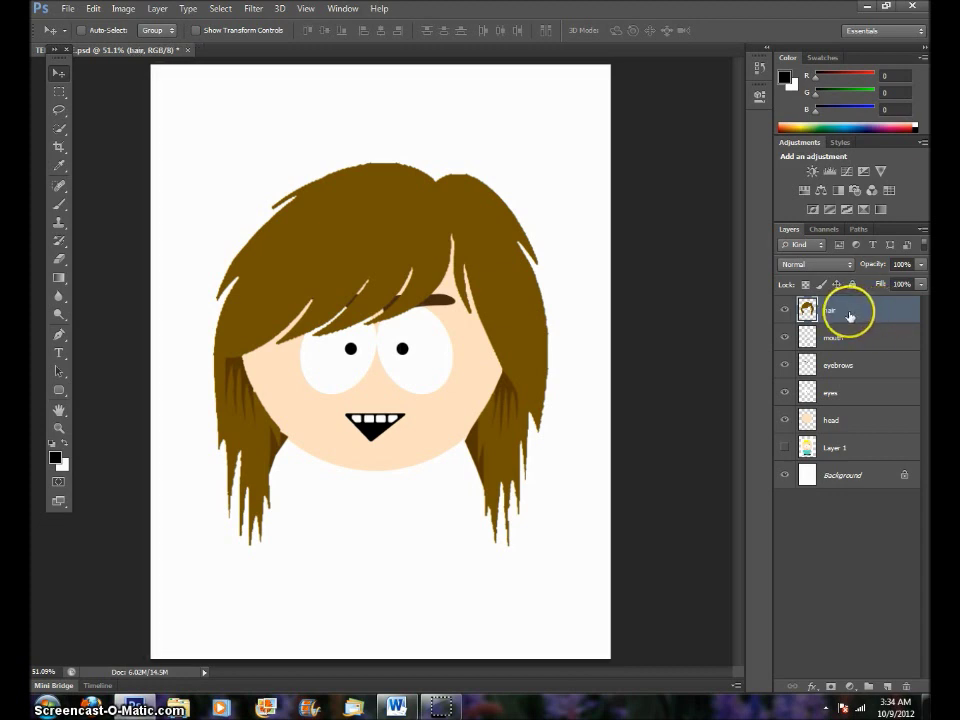
Hide the hair layer and show Layer 1 with the original character body.
left_click(784, 312)
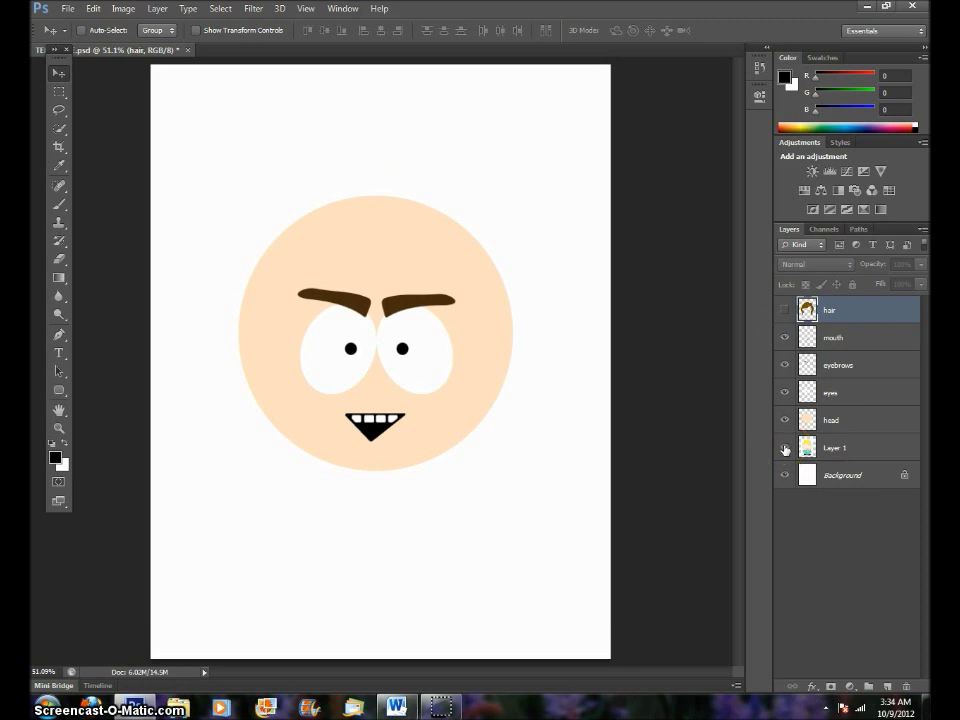
left_click(784, 450)
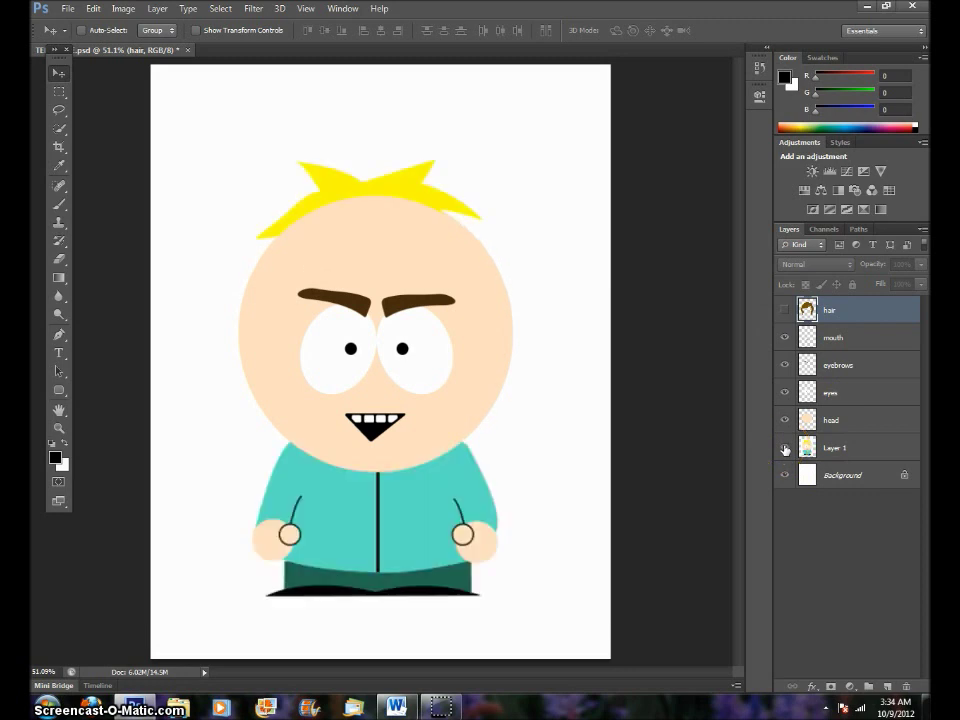
Draw a black-filled rectangle about 469 × 355 px over the torso and place its layer directly below the head layer.
left_click(59, 391)
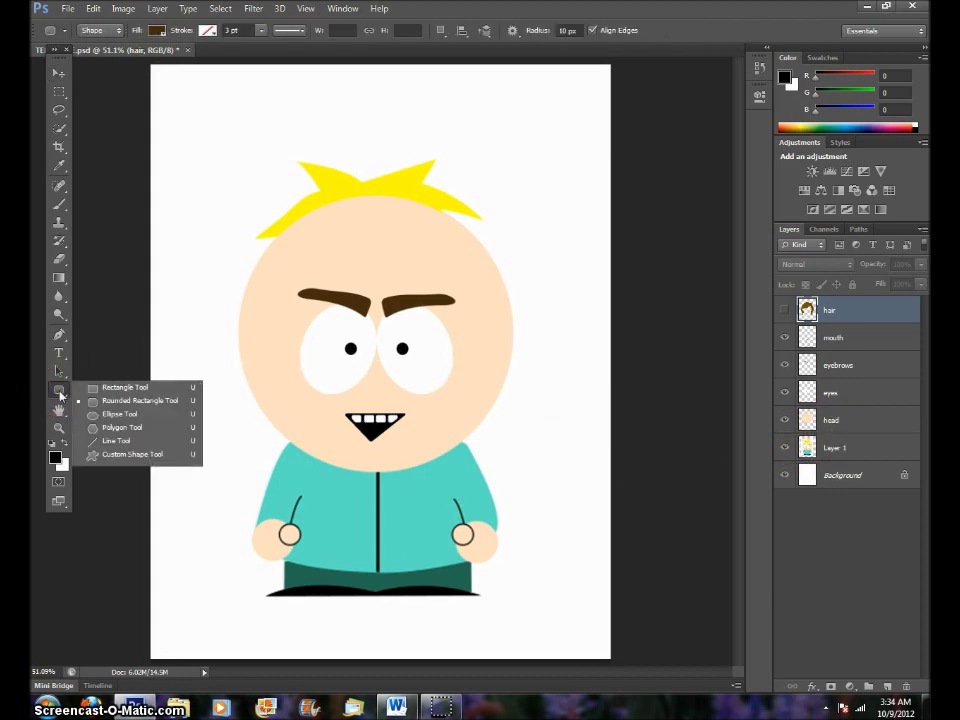
left_click(101, 389)
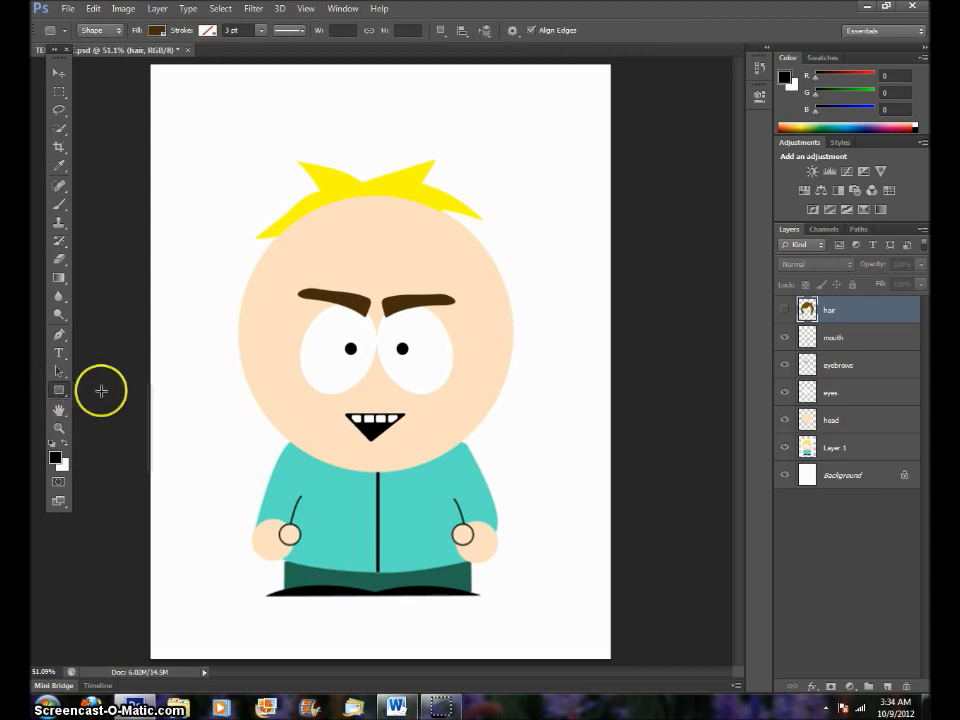
left_click(156, 33)
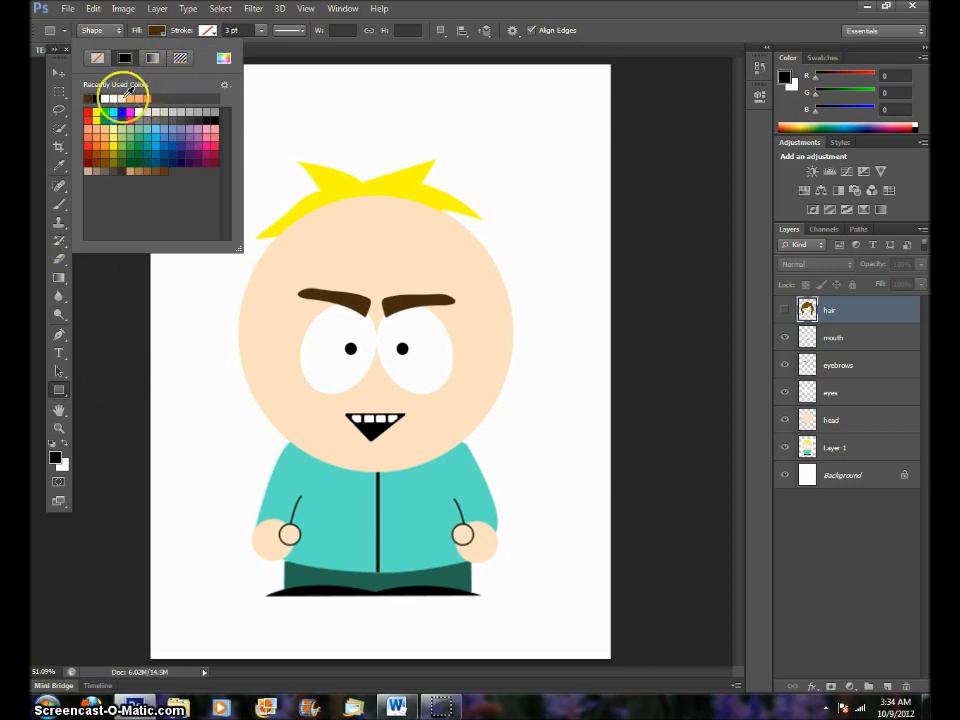
left_click(223, 57)
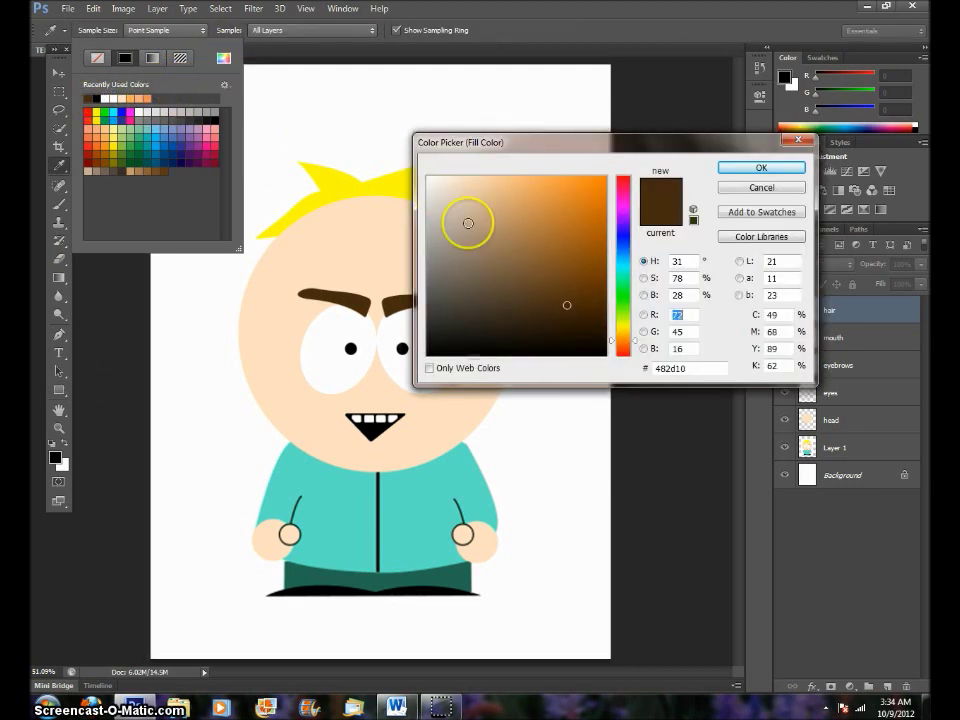
left_click(429, 354)
left_click(740, 166)
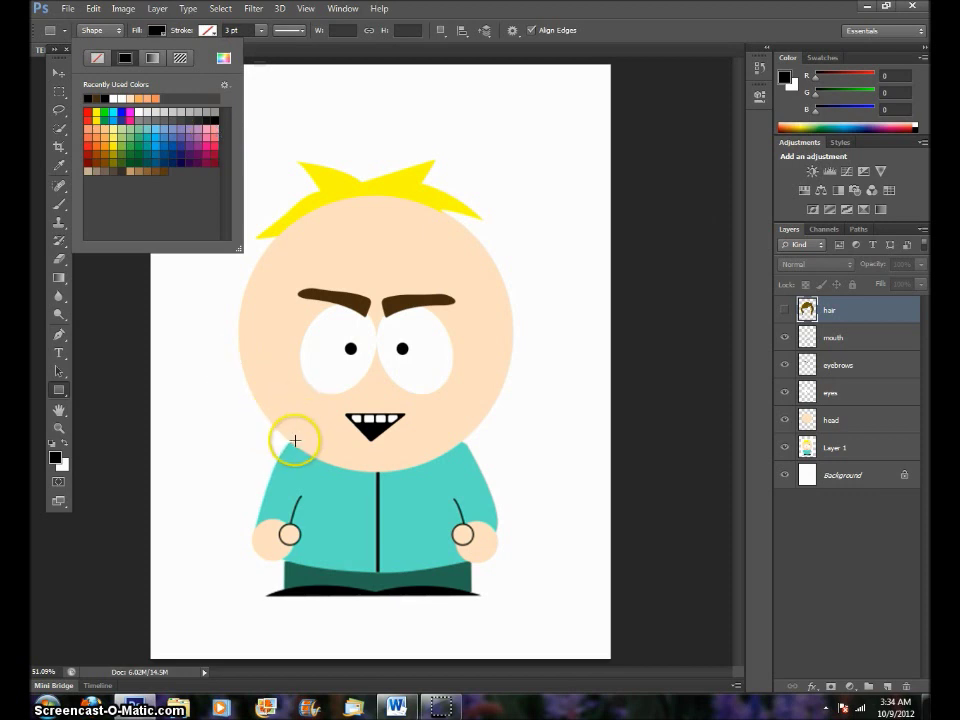
left_click_drag(295, 440, 463, 567)
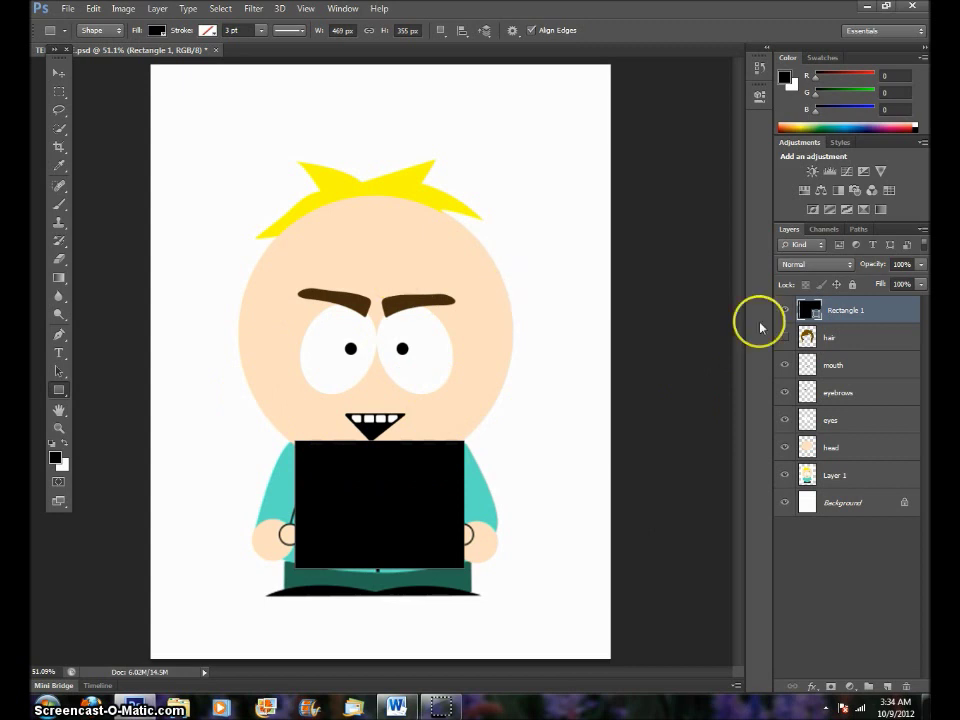
left_click_drag(883, 313, 879, 447)
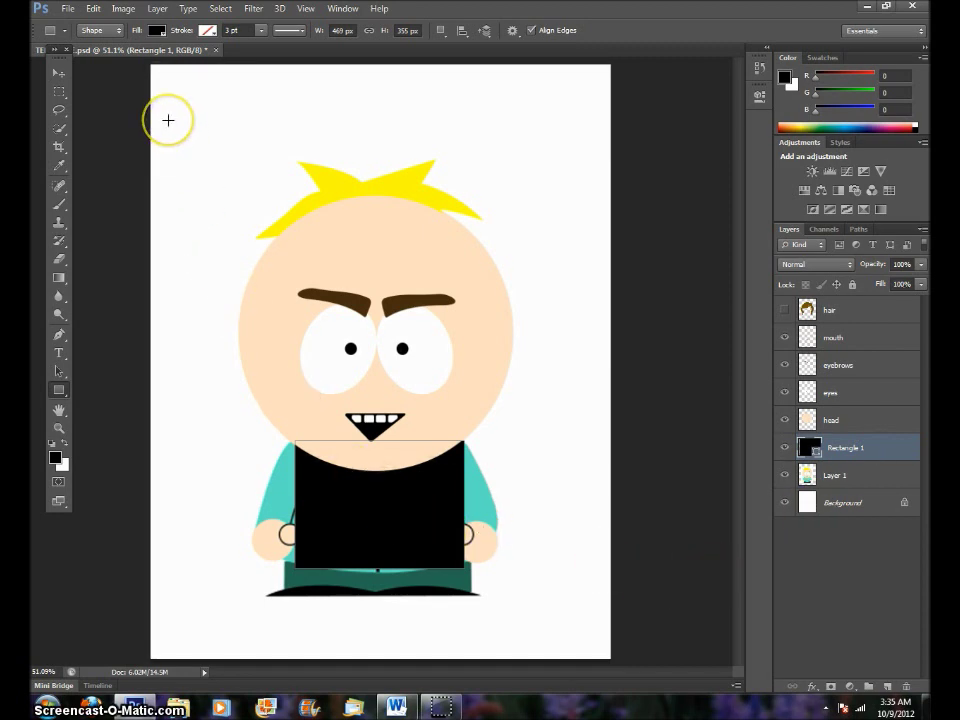
Warp the black rectangle so its corners, sides and curved lower edge follow the jacket's torso outline.
left_click(93, 10)
mouse_move(183, 290)
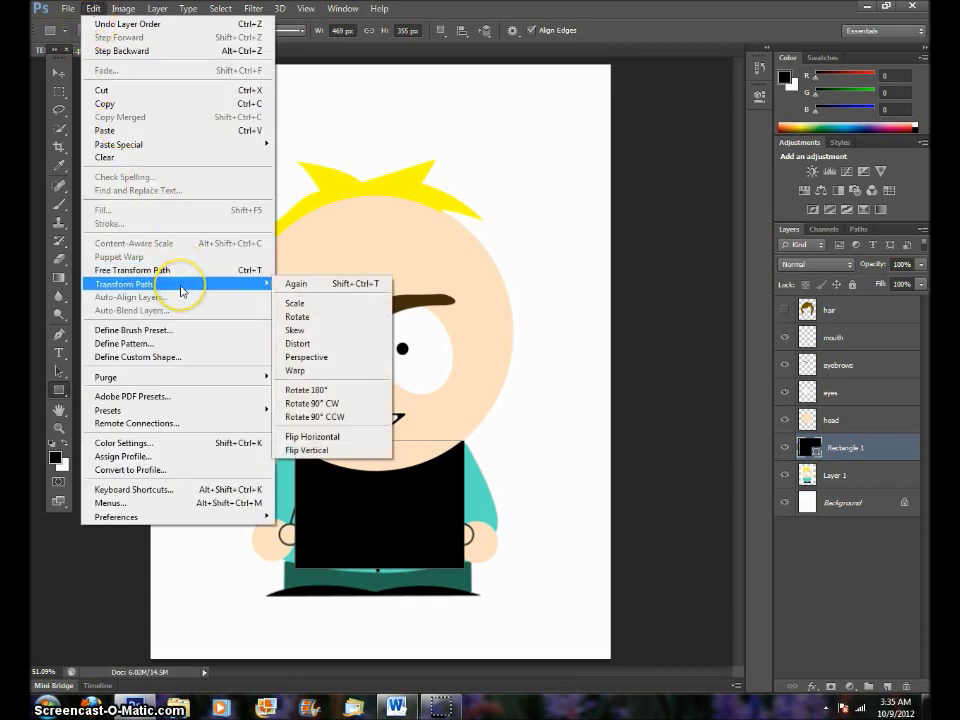
left_click(305, 370)
left_click_drag(291, 573, 307, 443)
left_click_drag(456, 443, 447, 441)
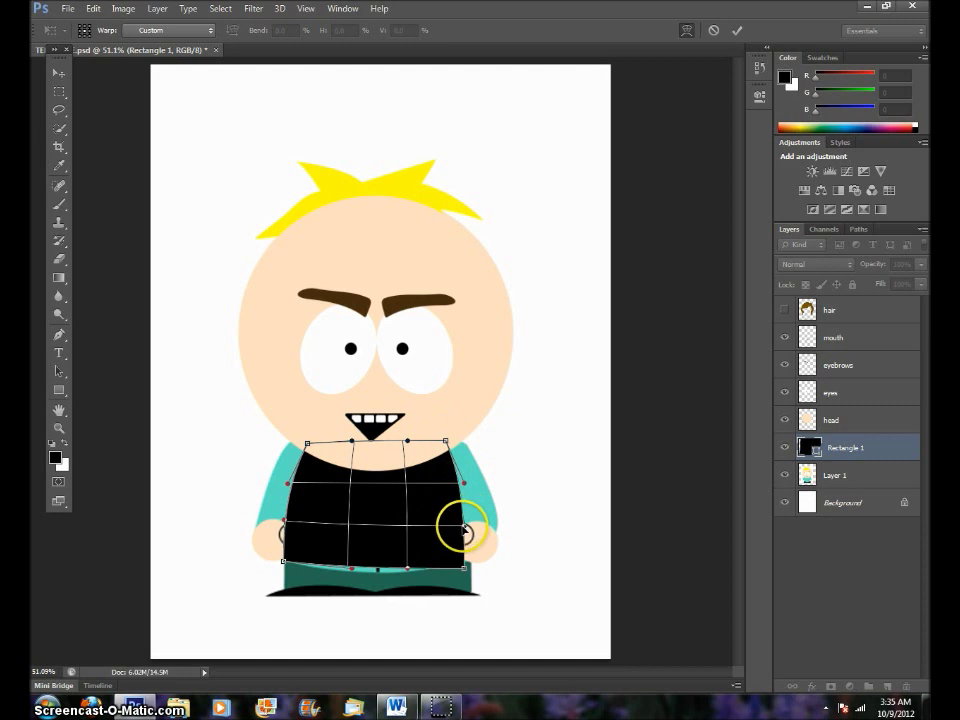
left_click_drag(466, 566, 469, 563)
left_click_drag(408, 571, 407, 582)
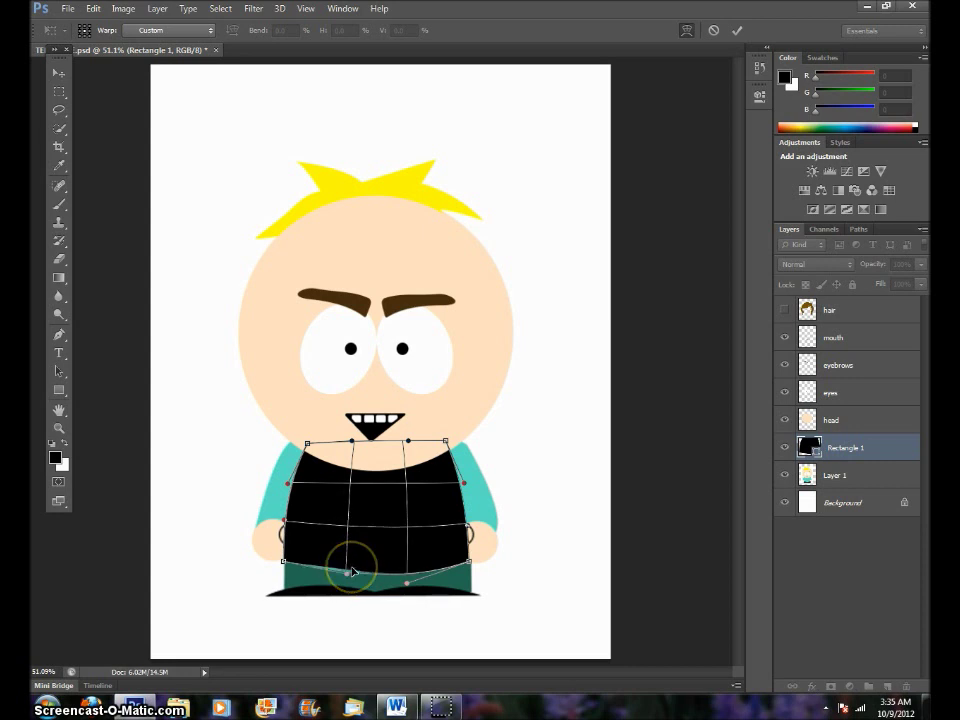
left_click_drag(352, 572, 345, 578)
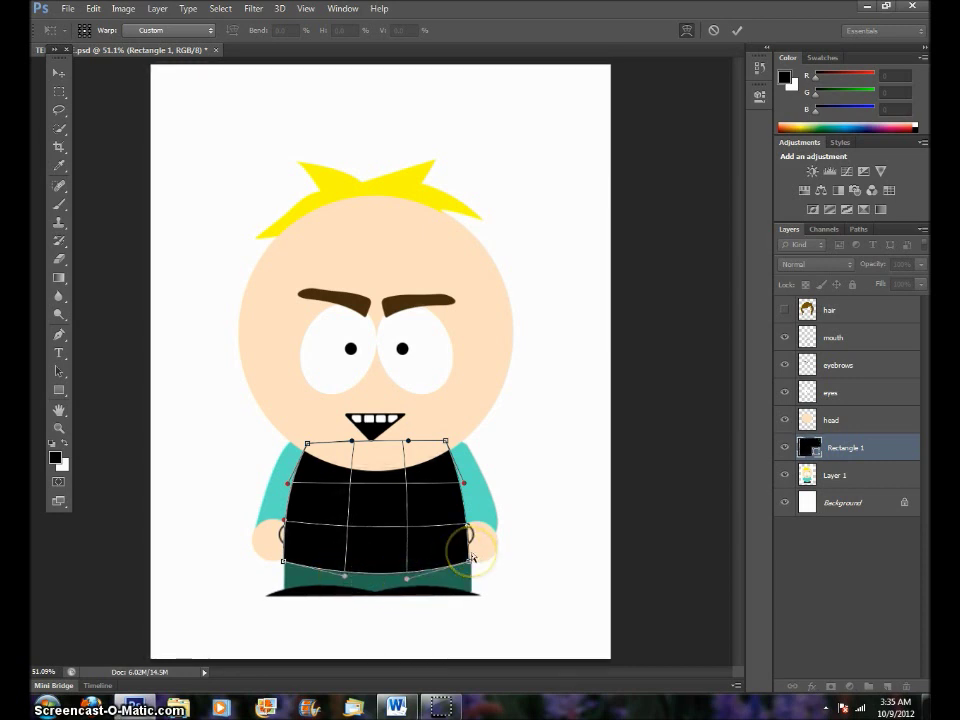
key("Return")
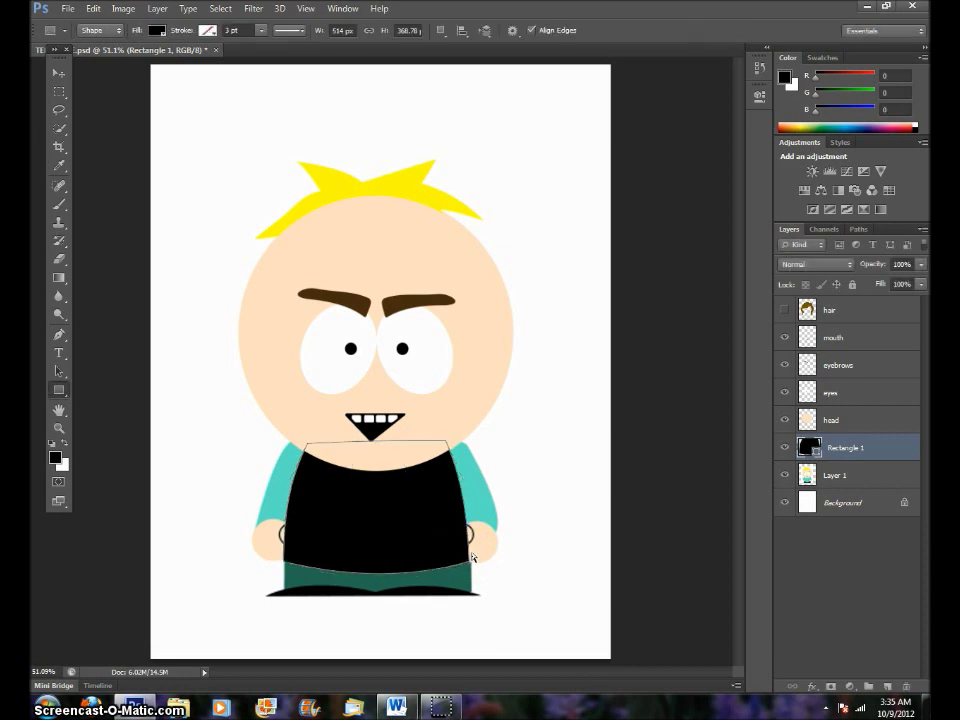
Check the shirt shape against the template by toggling Layer 1's visibility, and rasterize the Rectangle 1 layer.
left_click(785, 478)
left_click(785, 478)
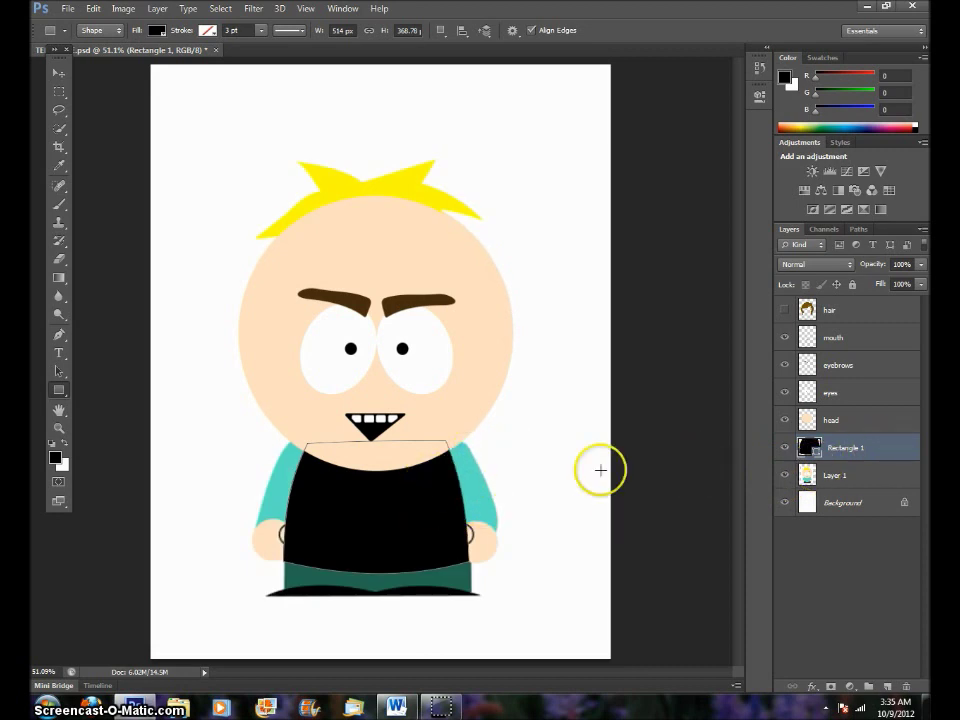
right_click(888, 453)
left_click(727, 257)
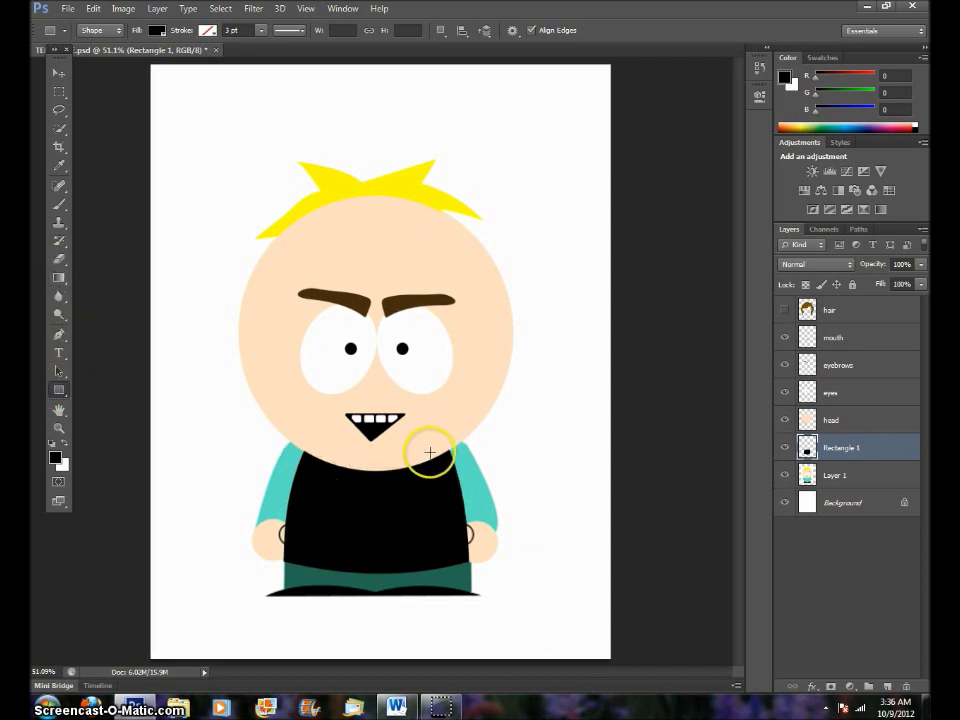
Draw a black rectangle about 148 × 160 px over the right-hand shoulder, rotate it -20.51° and stretch its height to about 165%.
left_click_drag(430, 446, 483, 503)
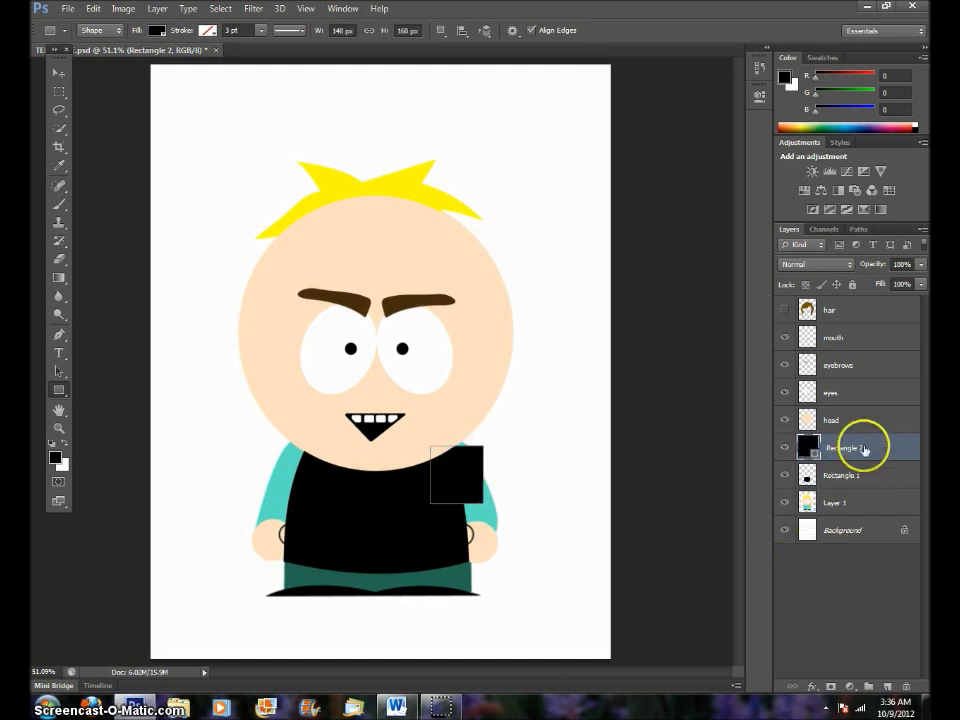
left_click(92, 13)
left_click(152, 268)
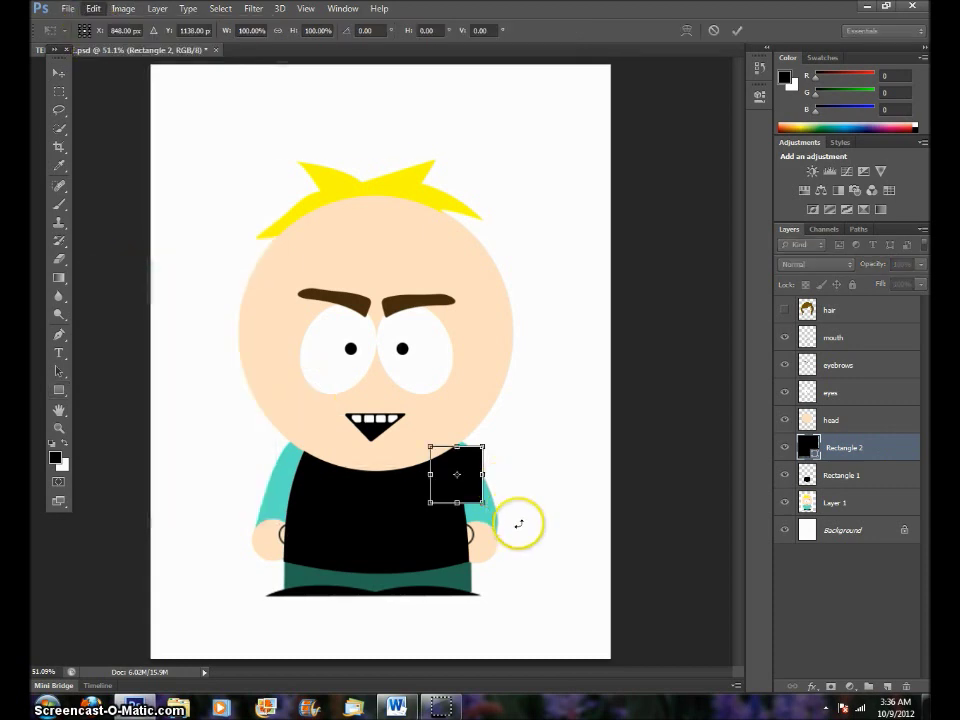
left_click_drag(519, 523, 542, 519)
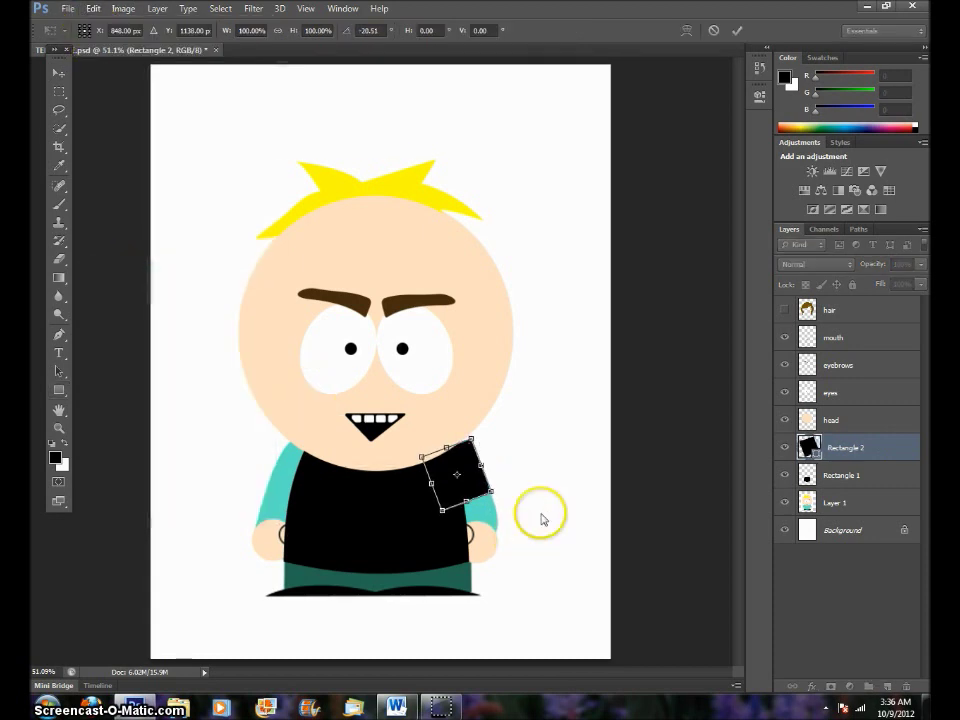
left_click_drag(466, 502, 481, 530)
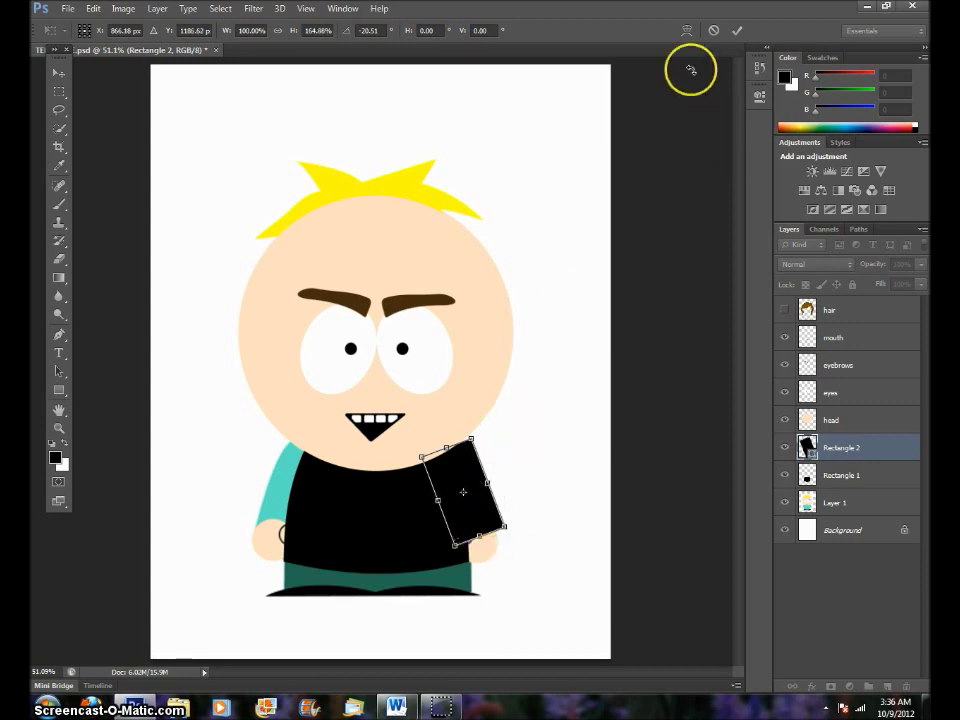
Warp the rotated rectangle into a short sleeve that follows the shoulder and curves around the hand.
left_click(93, 10)
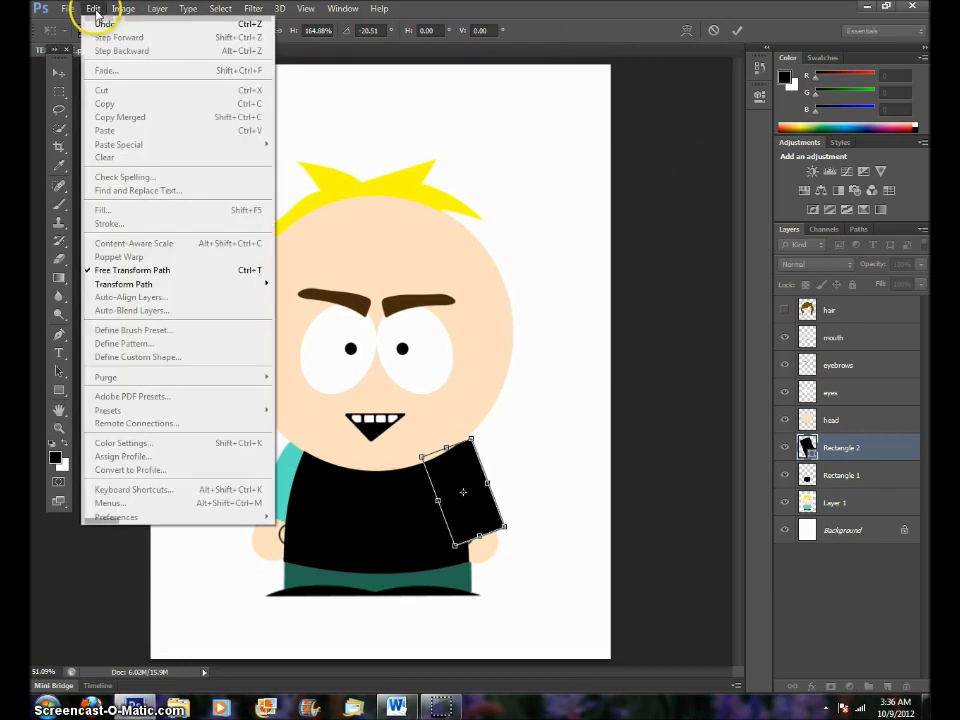
mouse_move(255, 287)
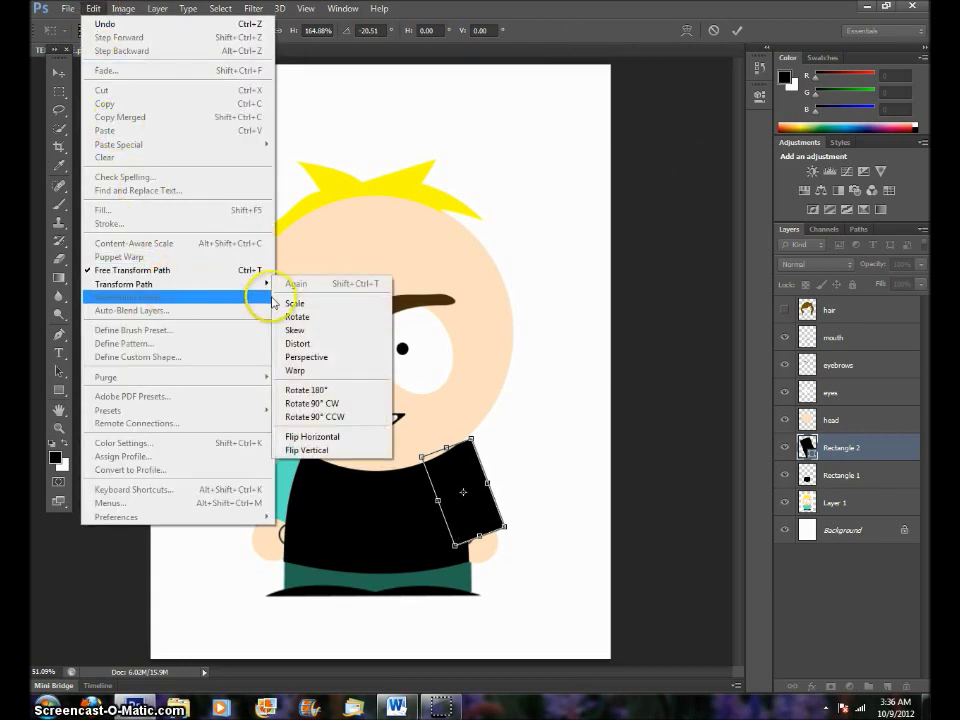
left_click(307, 371)
left_click_drag(472, 438, 449, 441)
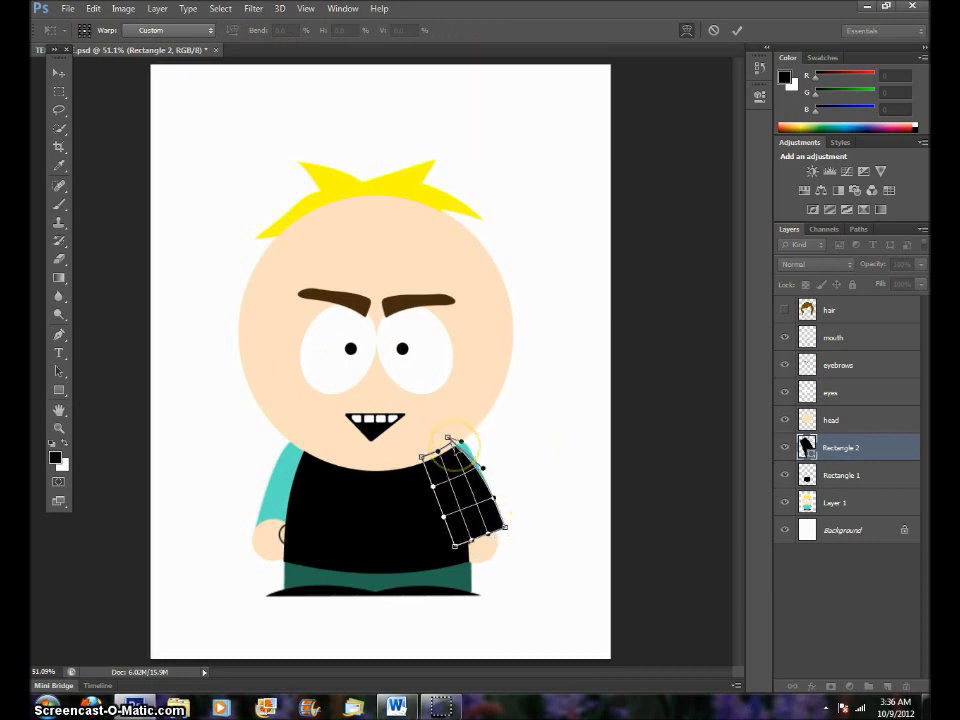
left_click_drag(448, 440, 458, 432)
left_click_drag(474, 544, 495, 528)
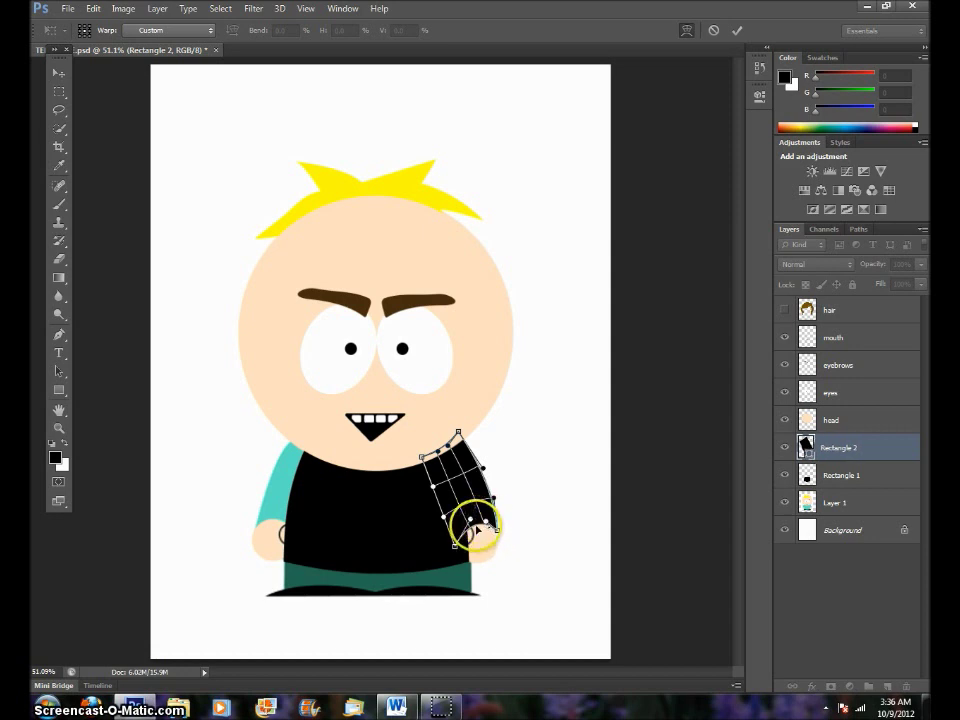
left_click_drag(470, 515, 452, 546)
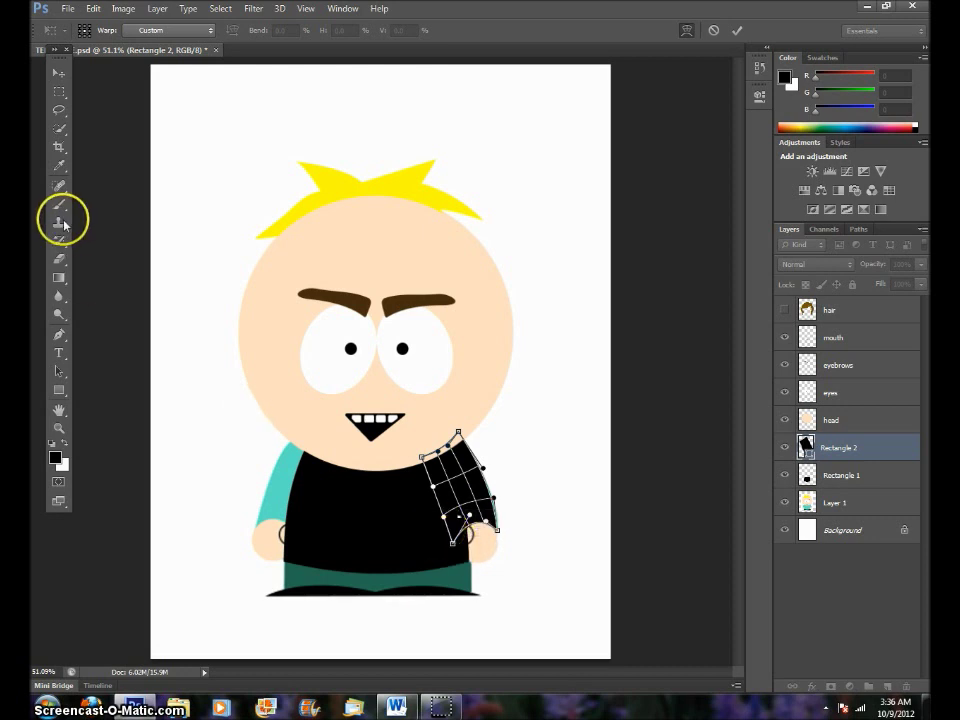
left_click_drag(503, 533, 500, 532)
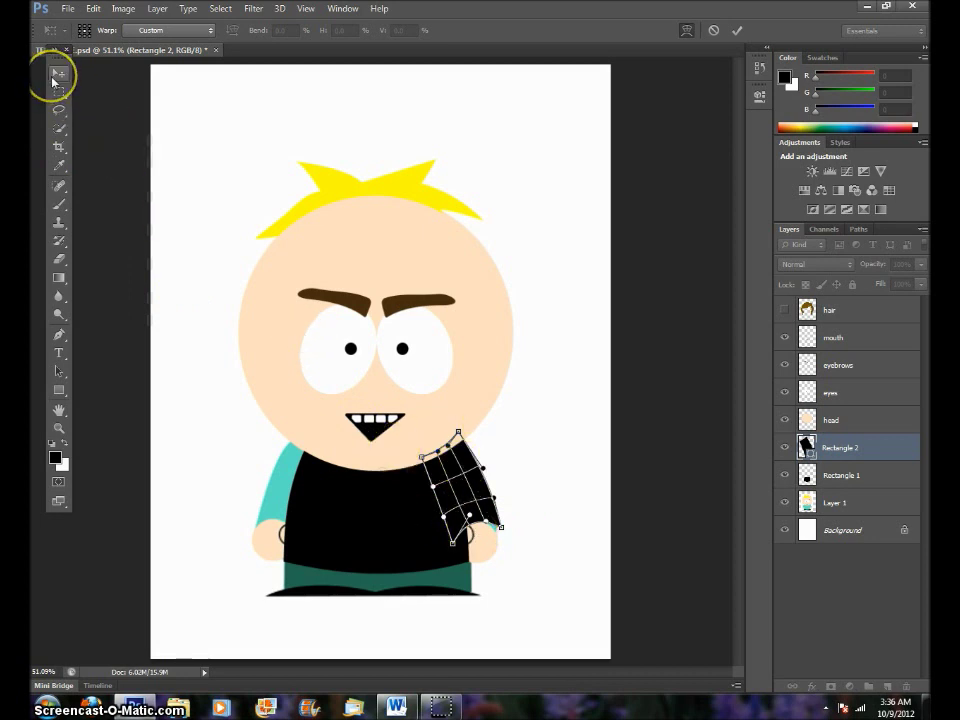
key("Return")
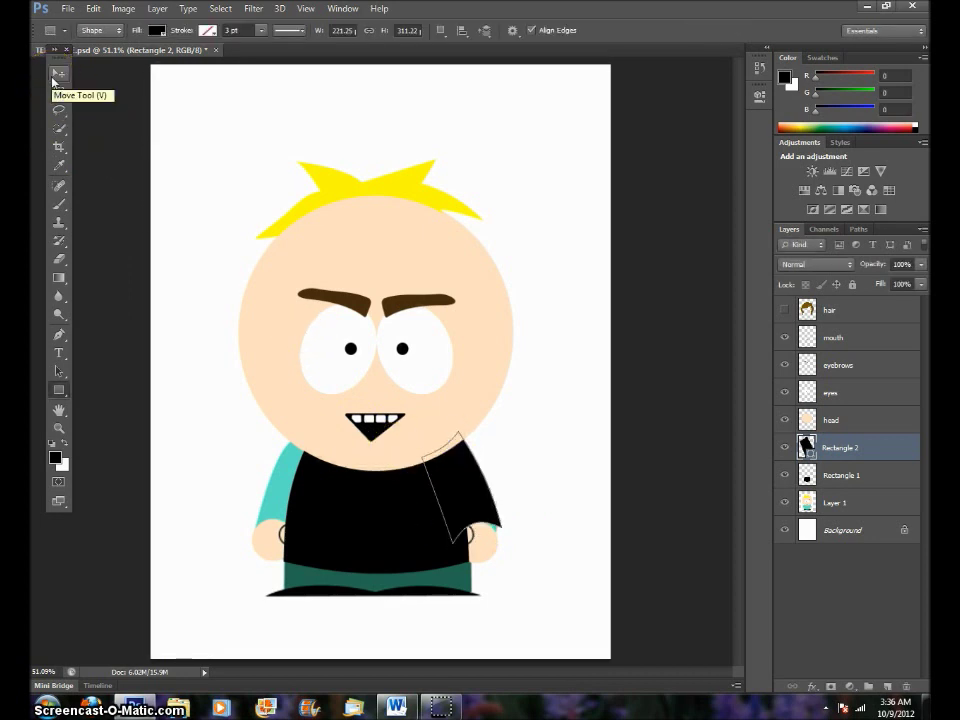
Rasterize the Rectangle 2 sleeve layer and duplicate it as Rectangle 2 copy.
right_click(879, 456)
left_click(722, 255)
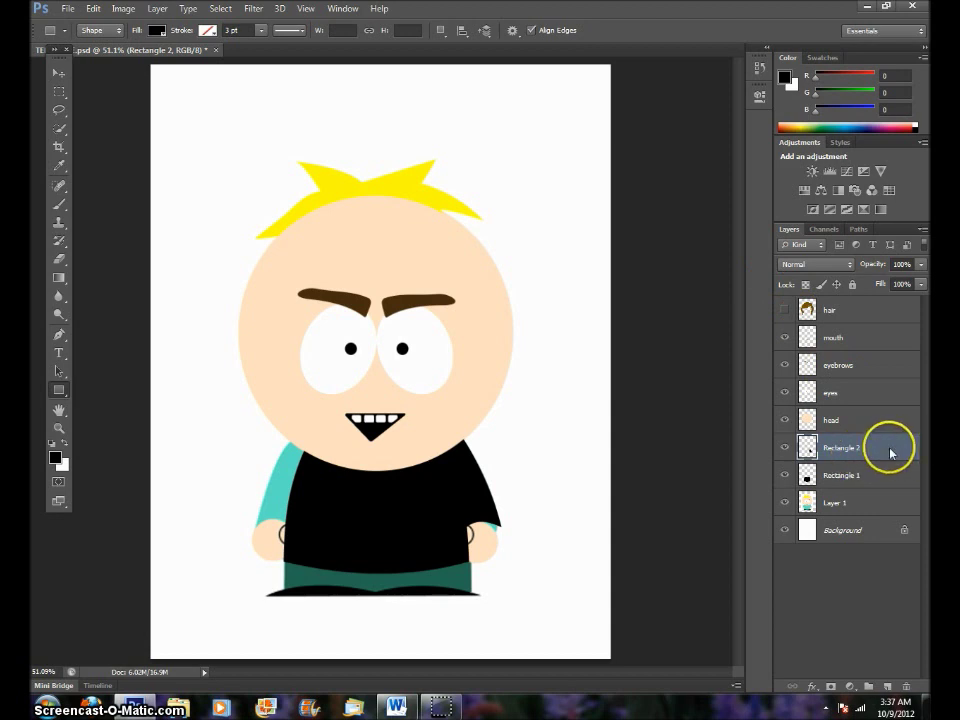
right_click(891, 453)
left_click(709, 196)
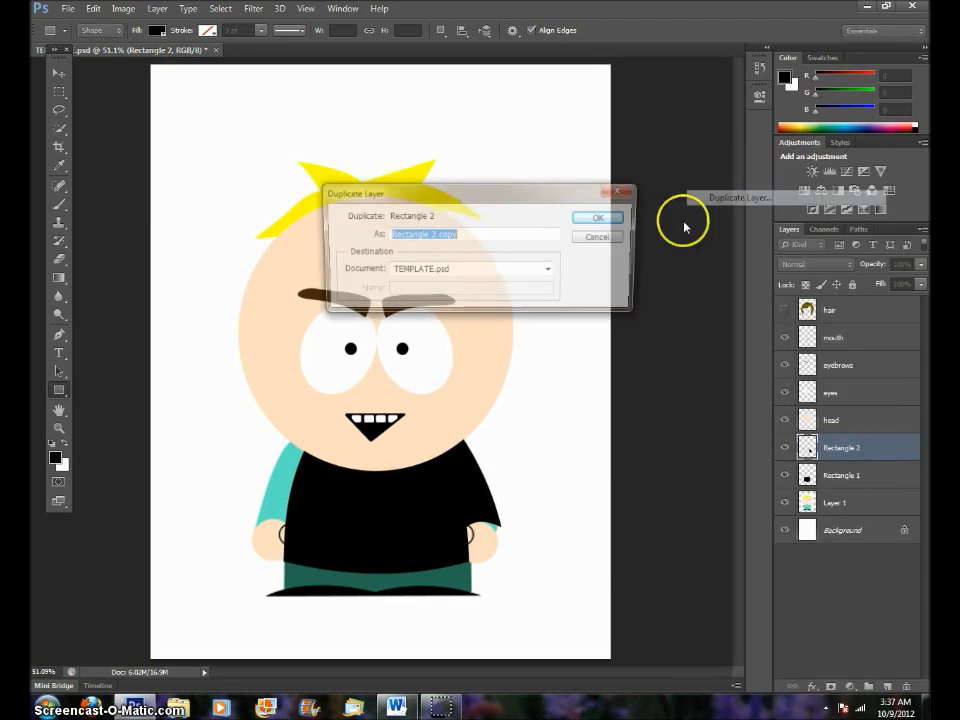
left_click(603, 217)
Flip the duplicated sleeve horizontally and move it over the template's opposite shoulder so it mirrors the first sleeve.
left_click(92, 9)
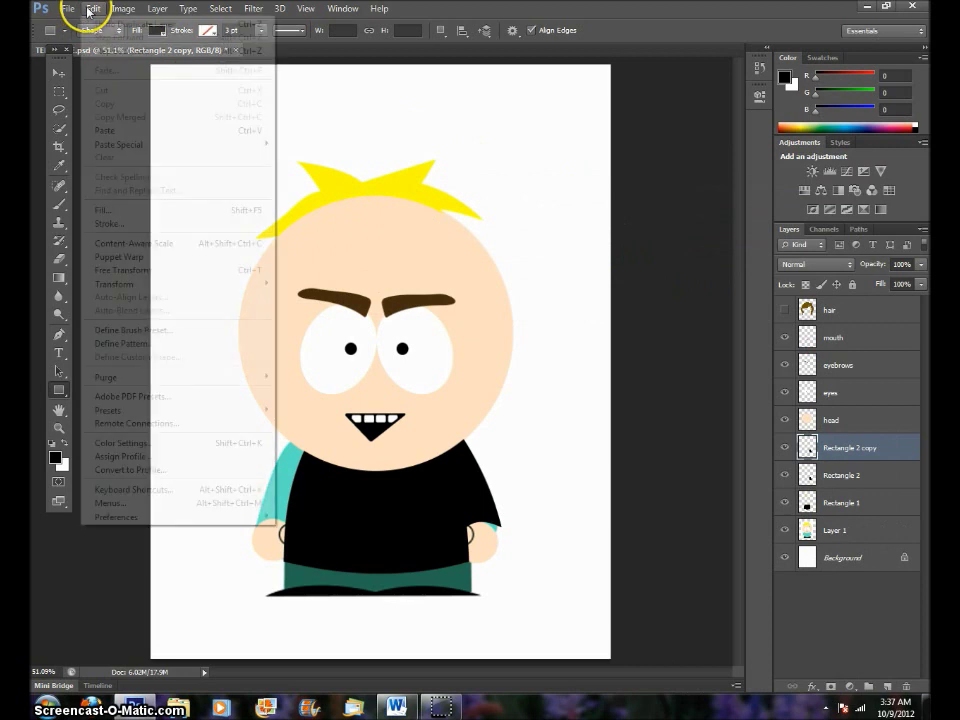
mouse_move(150, 284)
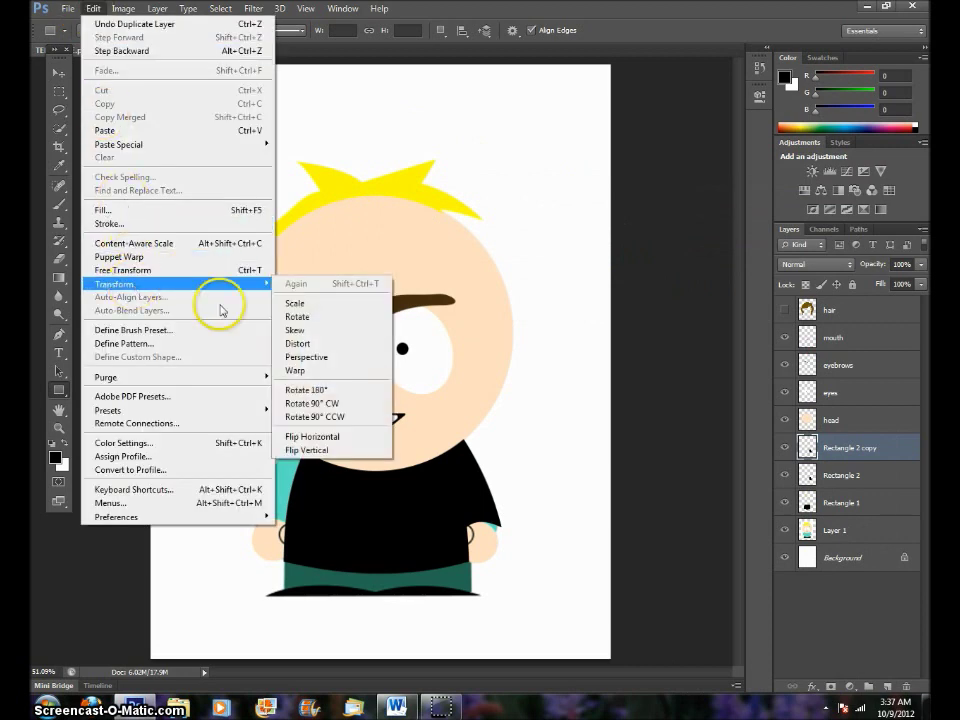
left_click(373, 441)
left_click(59, 74)
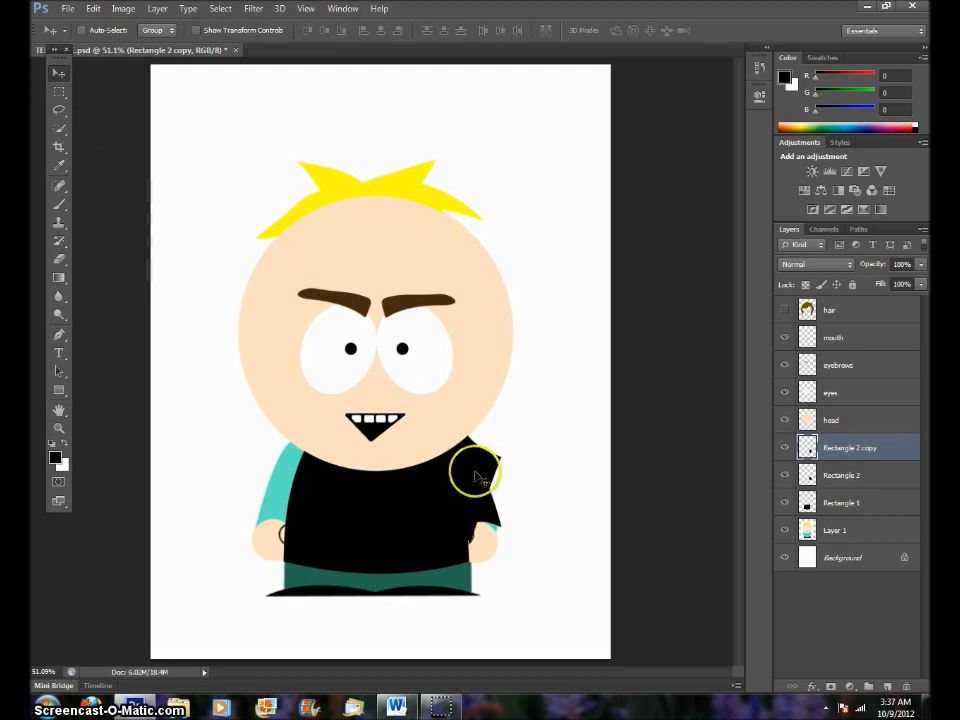
left_click_drag(415, 474, 307, 478)
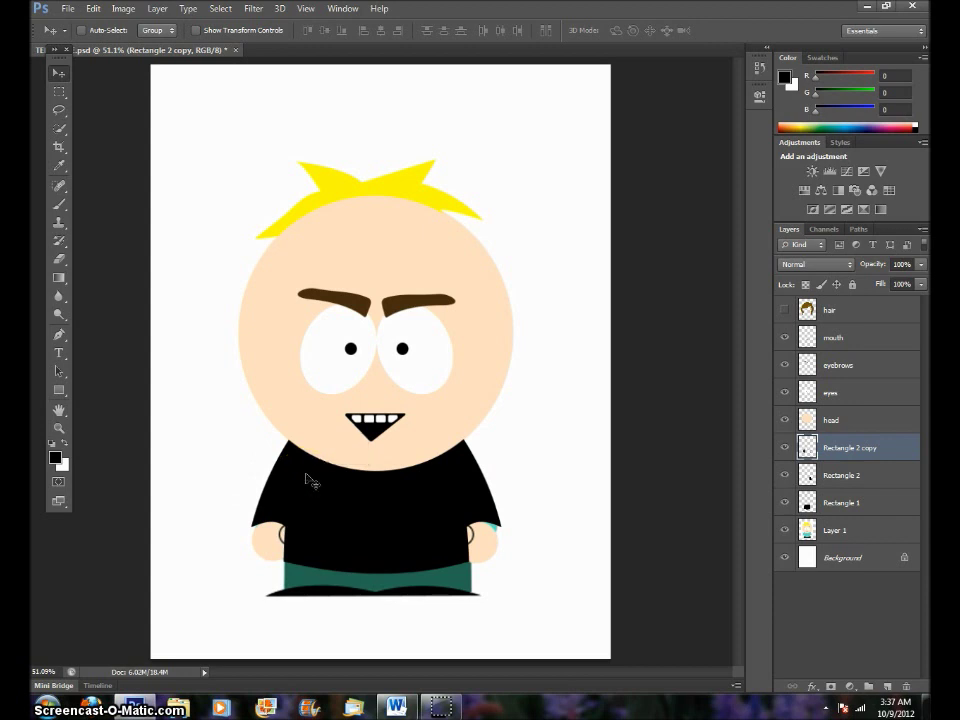
Merge the Rectangle 1, Rectangle 2 and Rectangle 2 copy layers and rename the merged layer shirt.
left_click(868, 505, "shift")
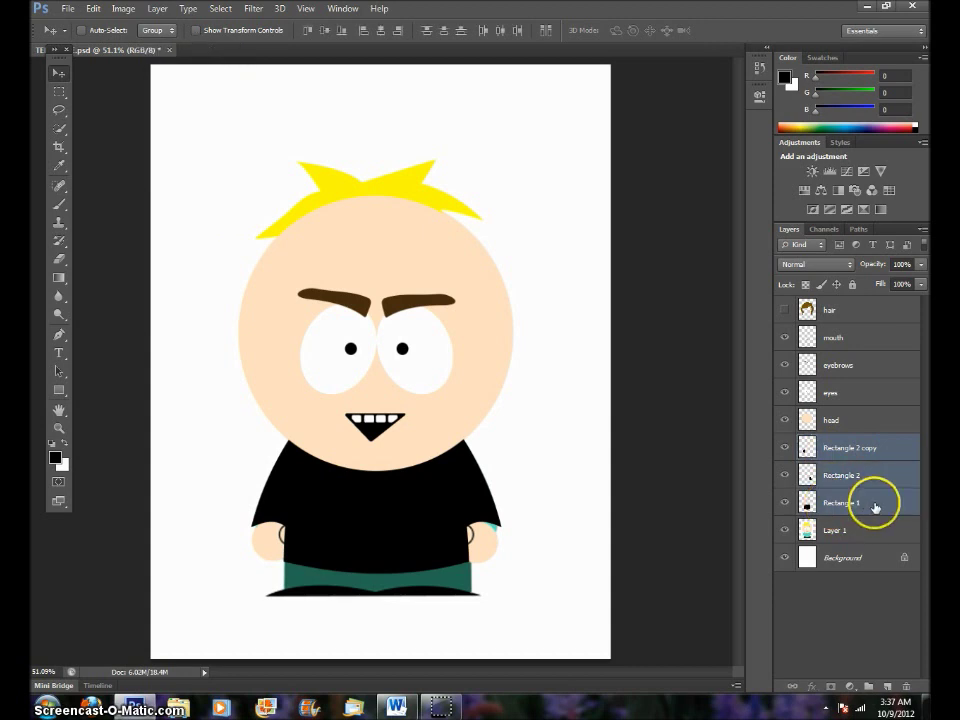
right_click(877, 507)
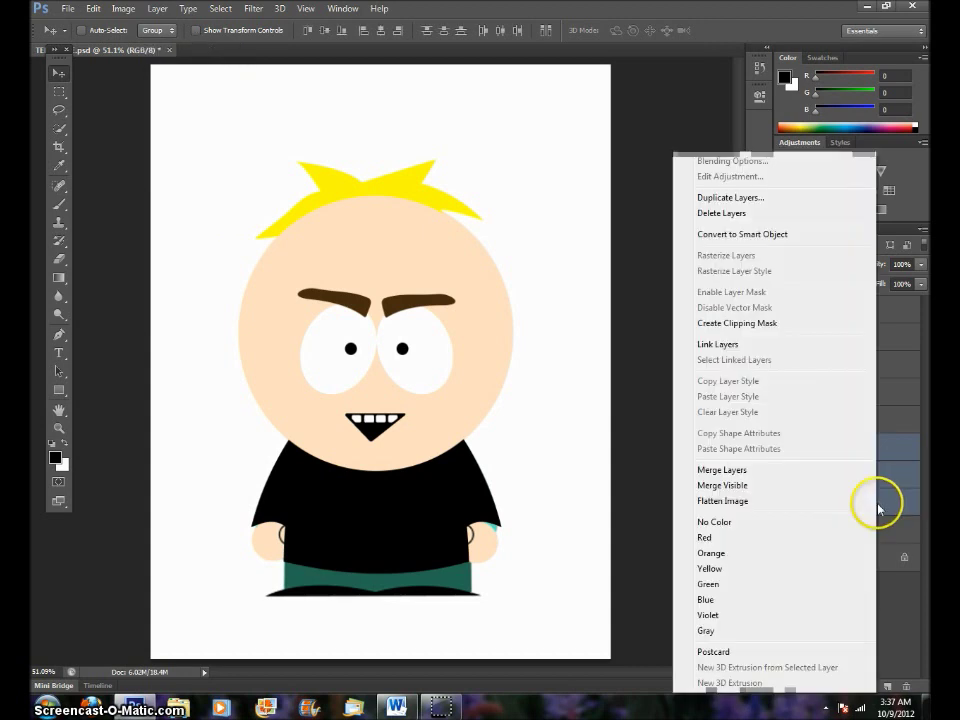
left_click(718, 469)
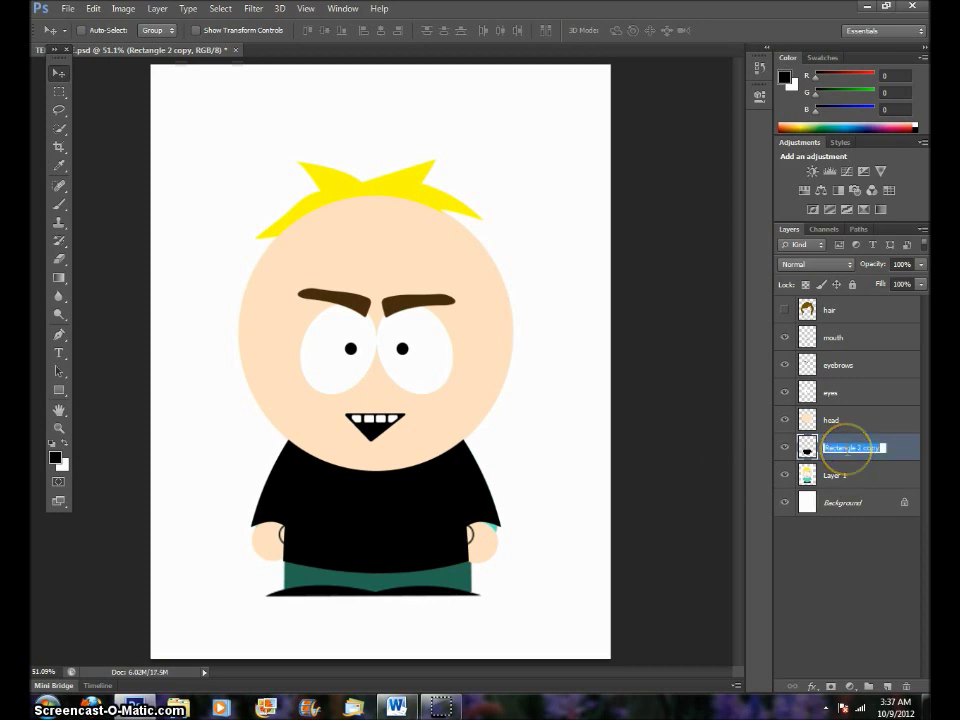
type("irt")
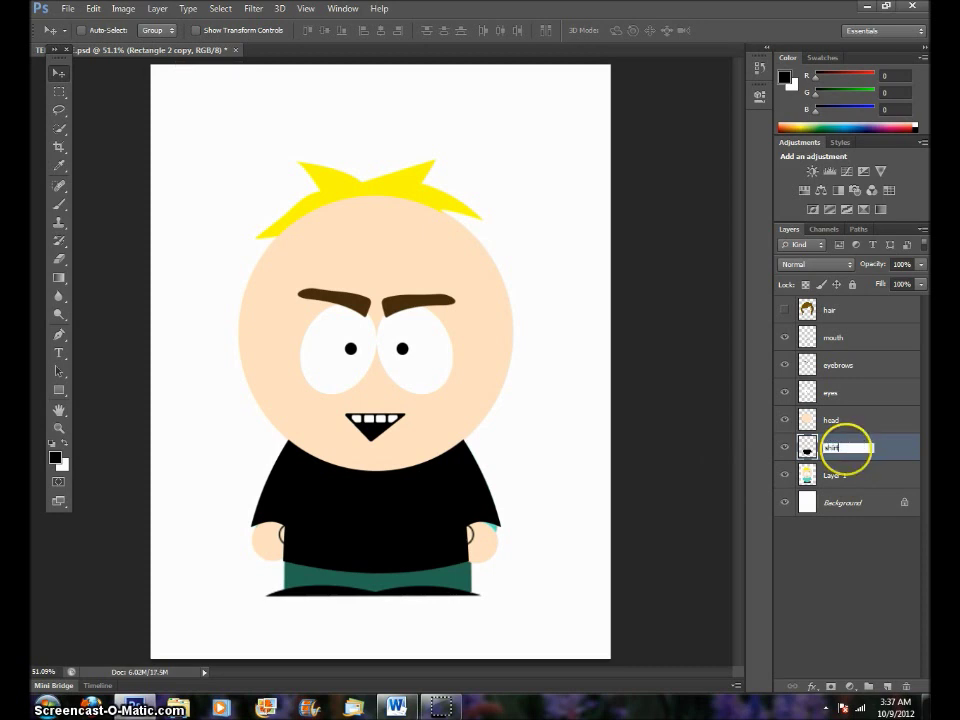
key("Return")
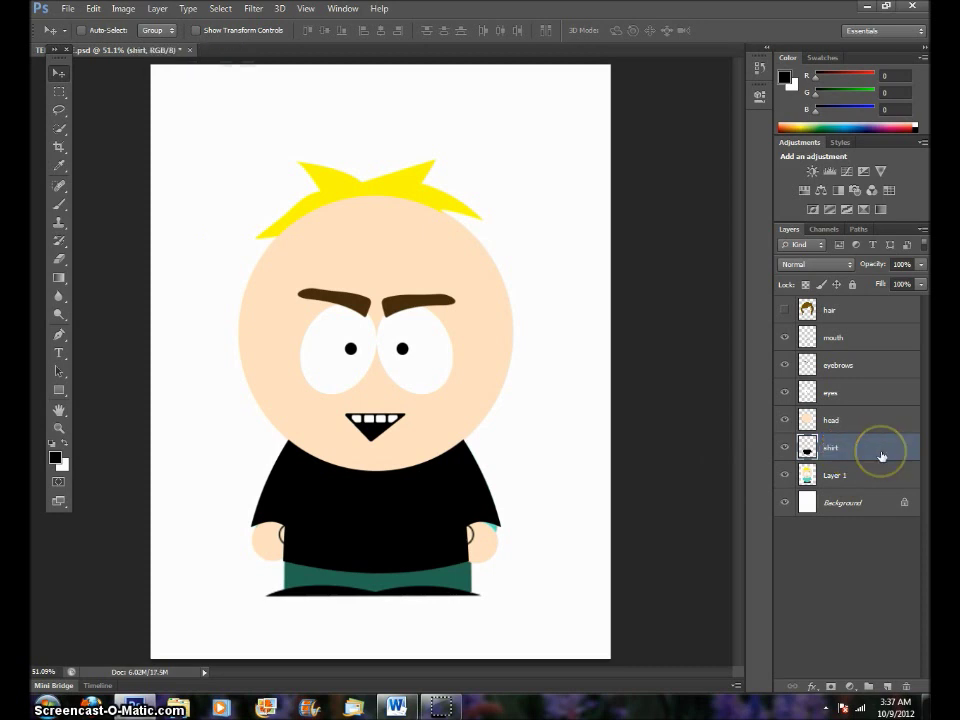
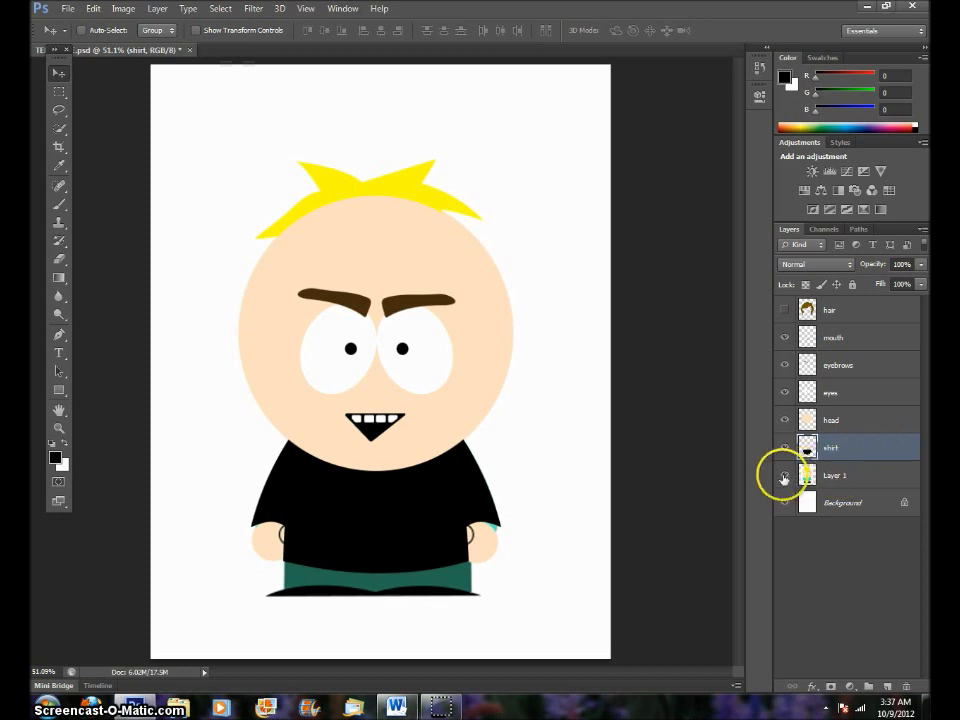
Compare the merged shirt with the template by toggling Layer 1's visibility off and on.
left_click(785, 477)
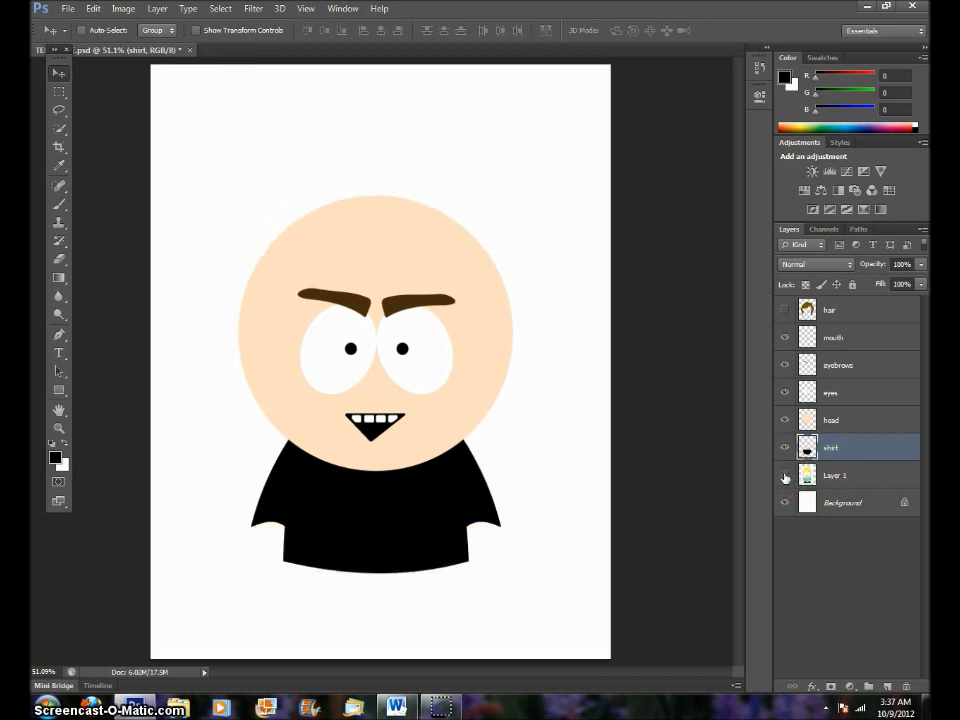
left_click(785, 477)
left_click(785, 477)
left_click(785, 477)
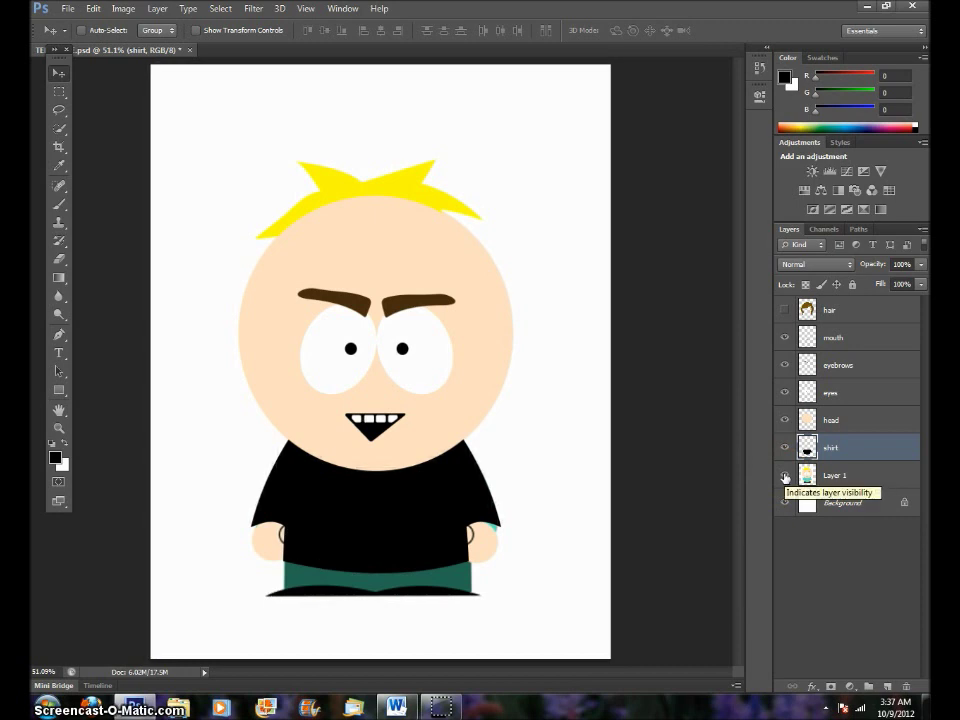
Hide the shirt layer and set the Ellipse tool's fill to the skin tone sampled from the template.
left_click(785, 450)
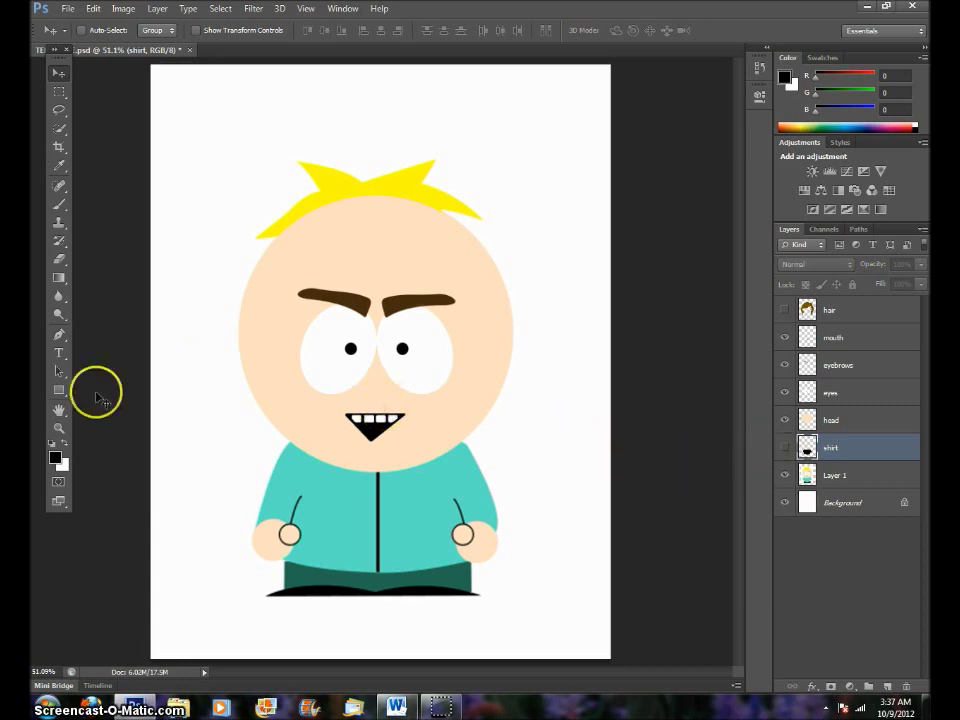
left_click(60, 394)
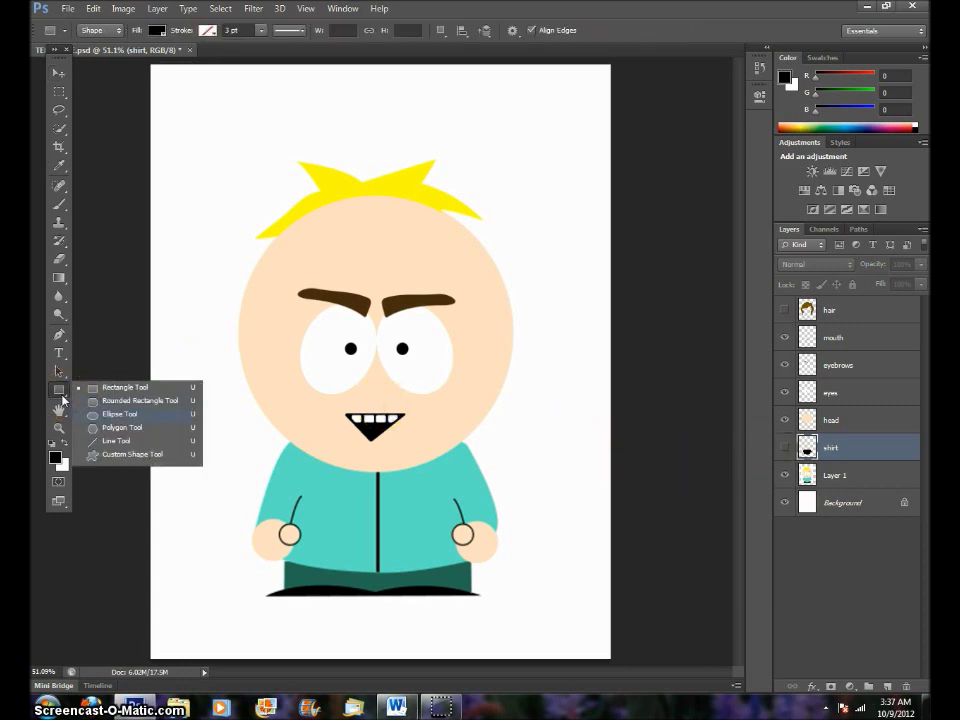
left_click(115, 413)
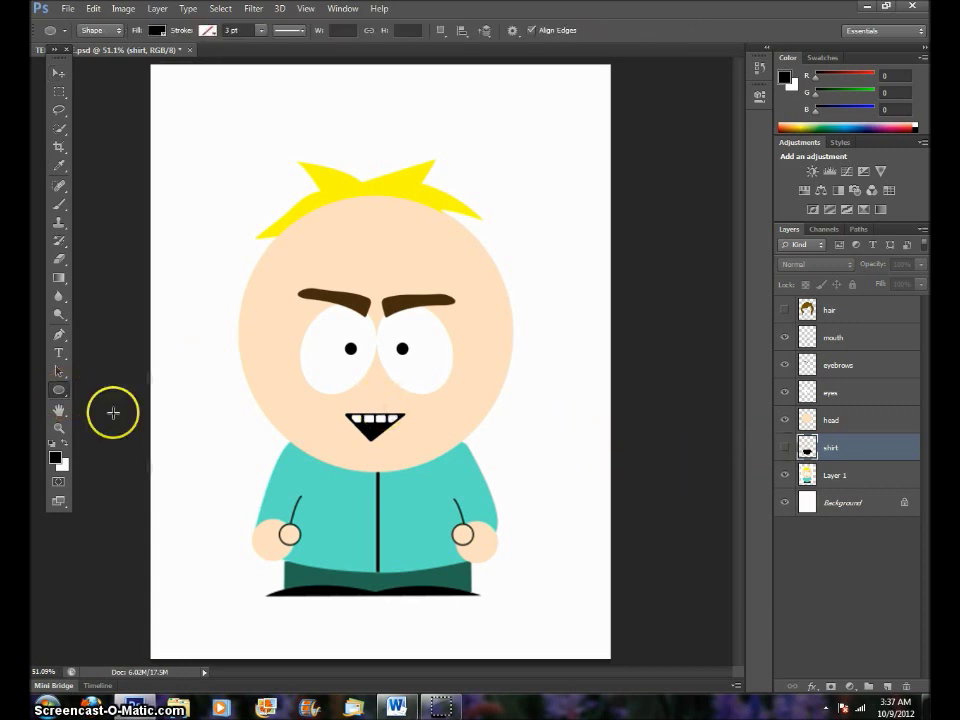
left_click(158, 32)
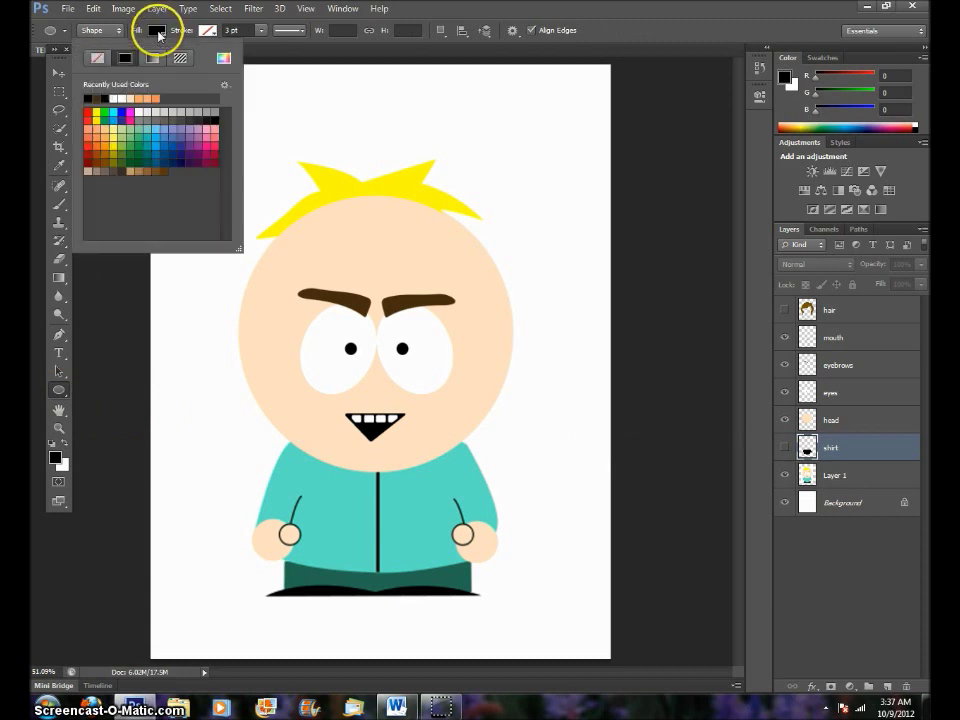
left_click(220, 60)
left_click(272, 337)
left_click(740, 167)
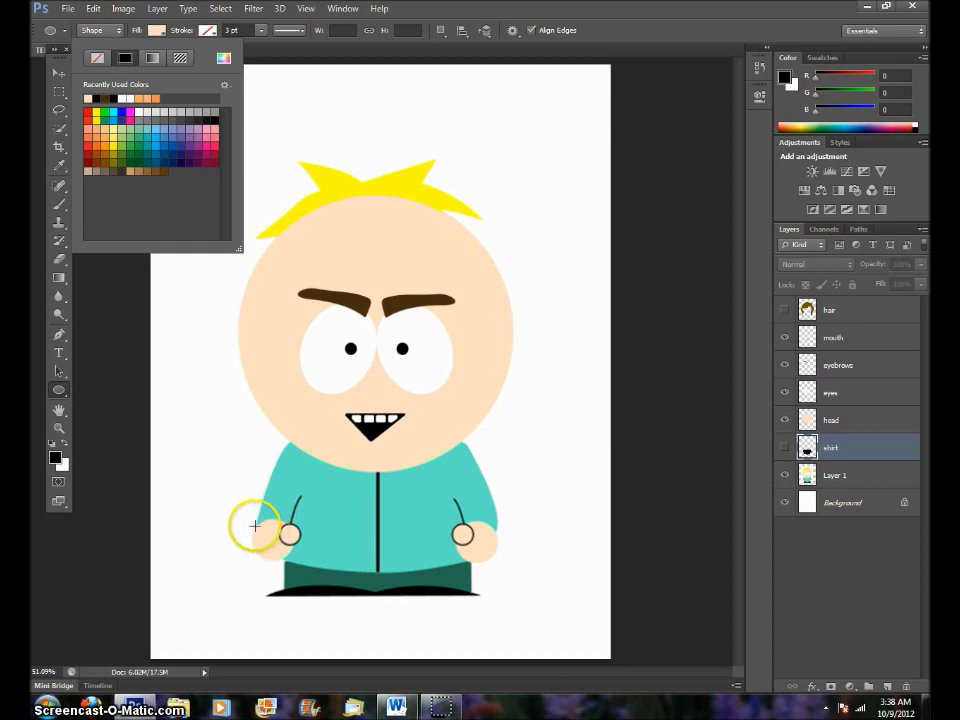
Draw an ellipse about 126 × 118 px over the template's left-hand fist and rasterize its layer.
left_click_drag(250, 519, 292, 558)
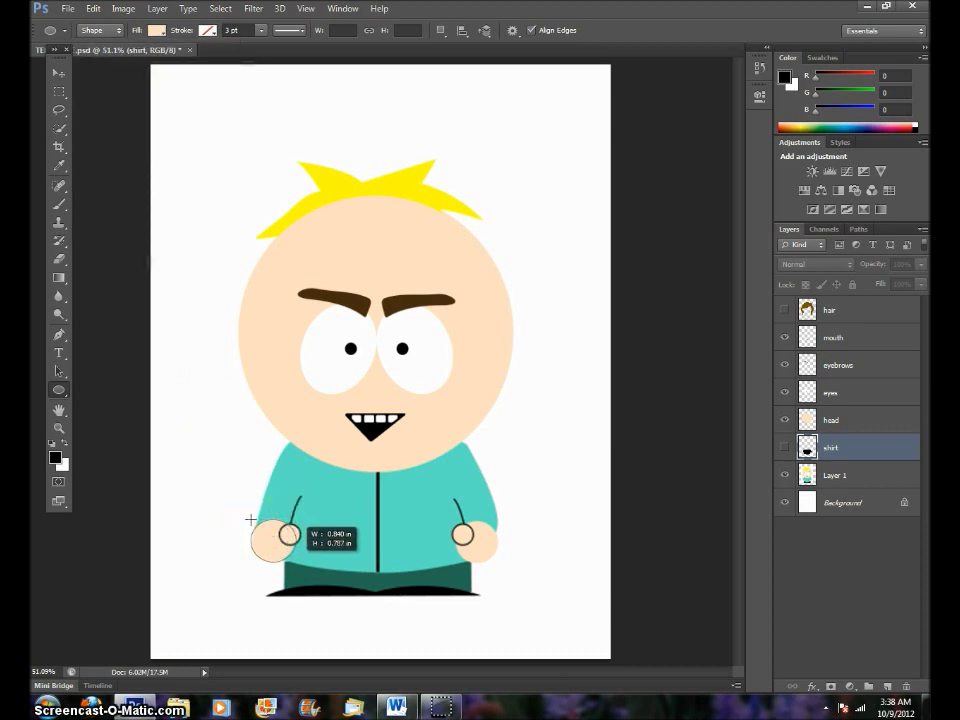
left_click_drag(250, 519, 251, 520)
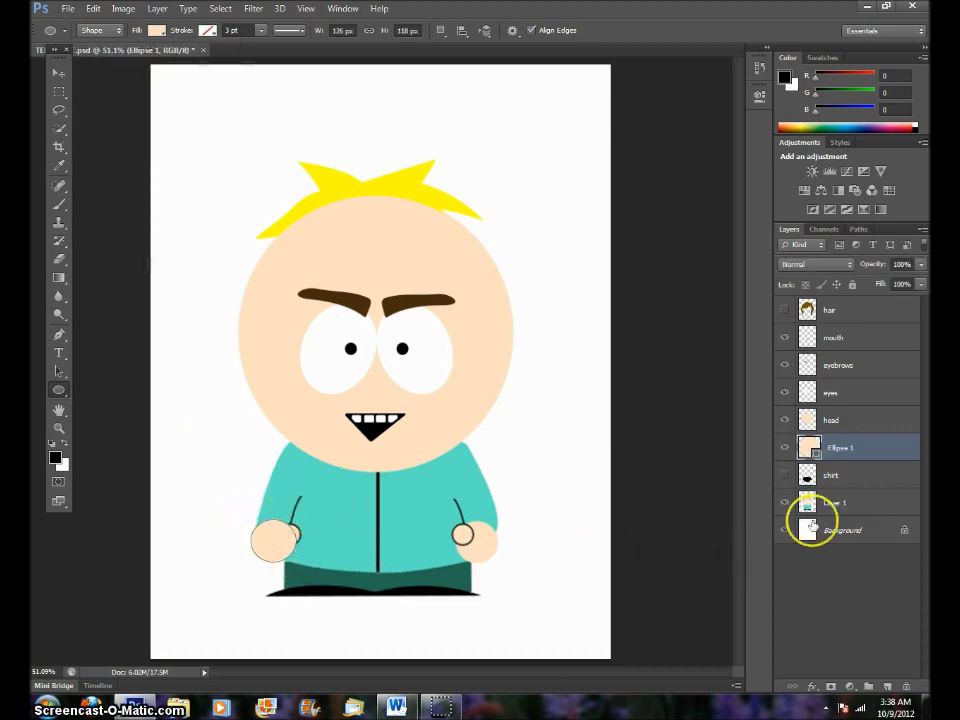
right_click(867, 453)
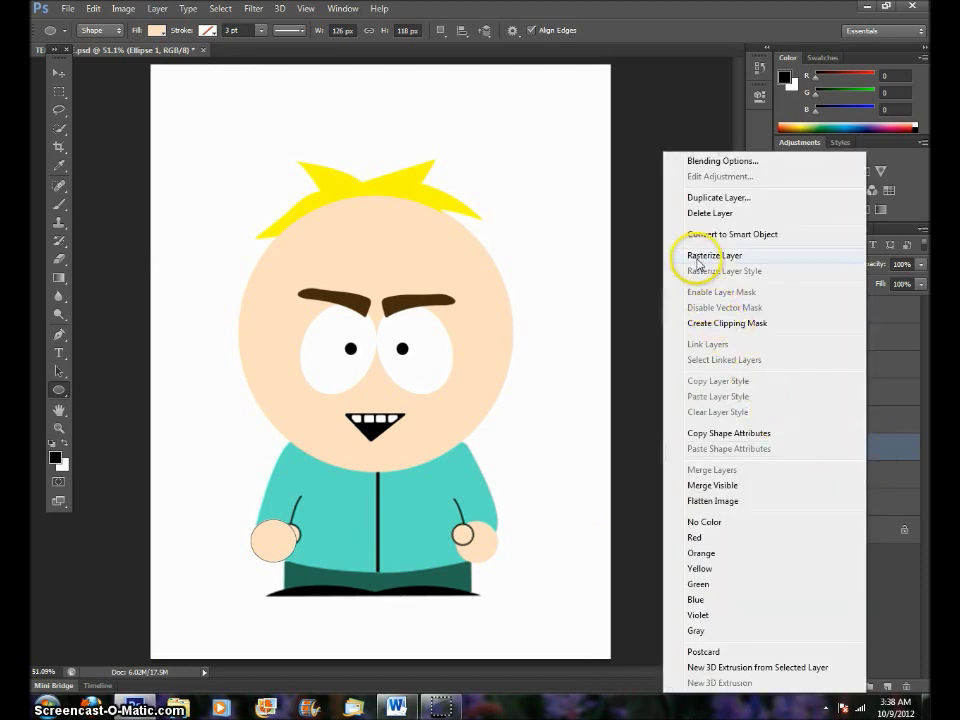
left_click(693, 256)
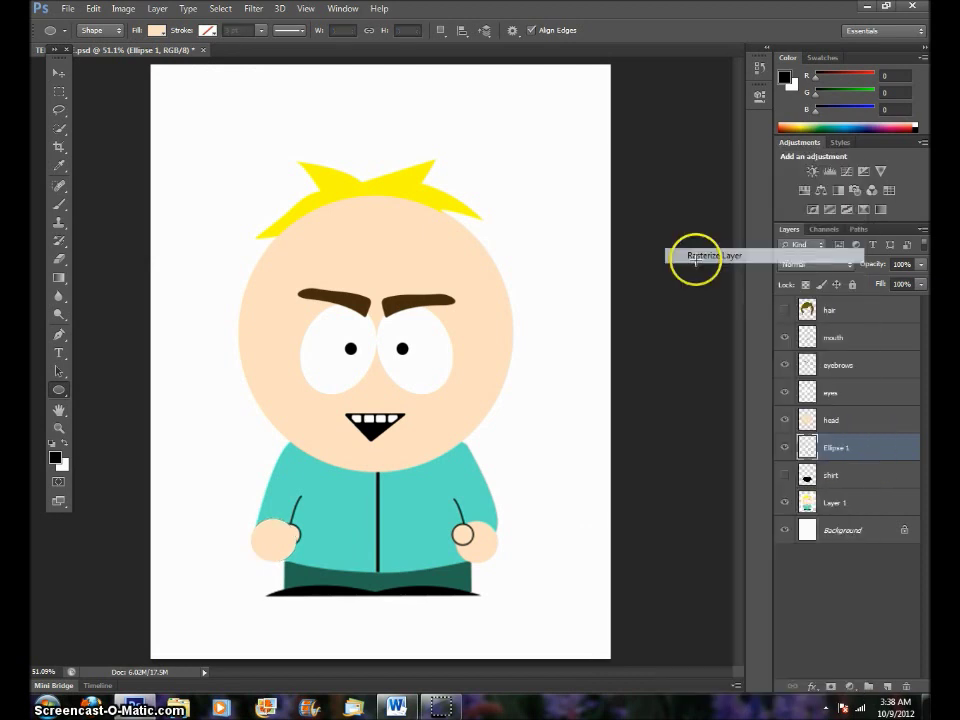
Draw a skin-coloured ellipse about 54 × 57 px for the thumb and align it with the template's thumb outline.
left_click(59, 428)
left_click_drag(278, 516, 395, 589)
scroll(395, 589, "down", 1)
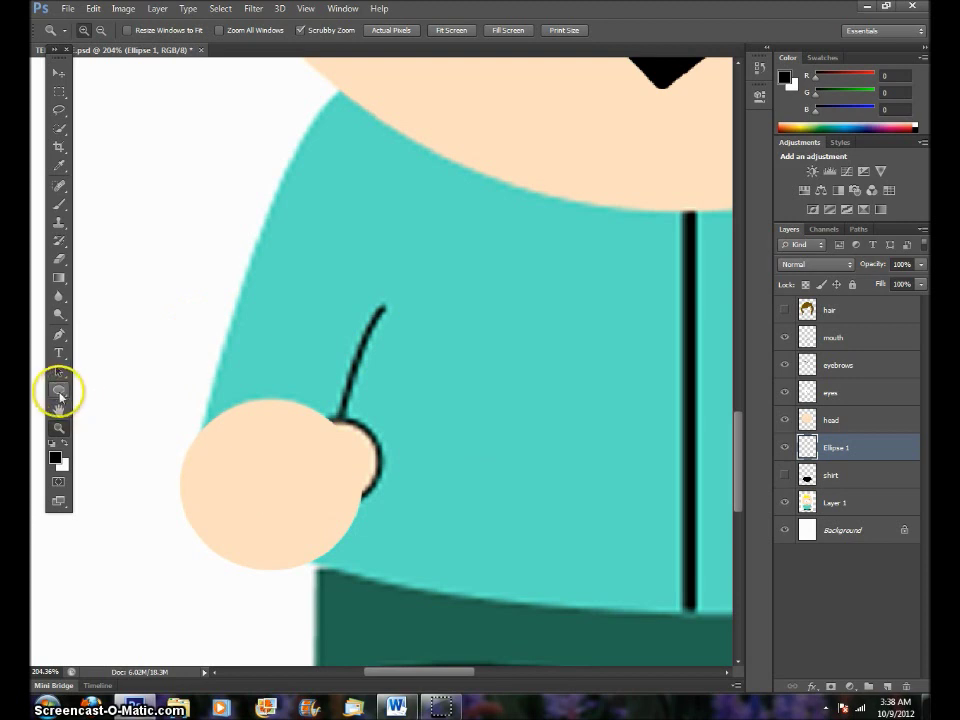
left_click(60, 393)
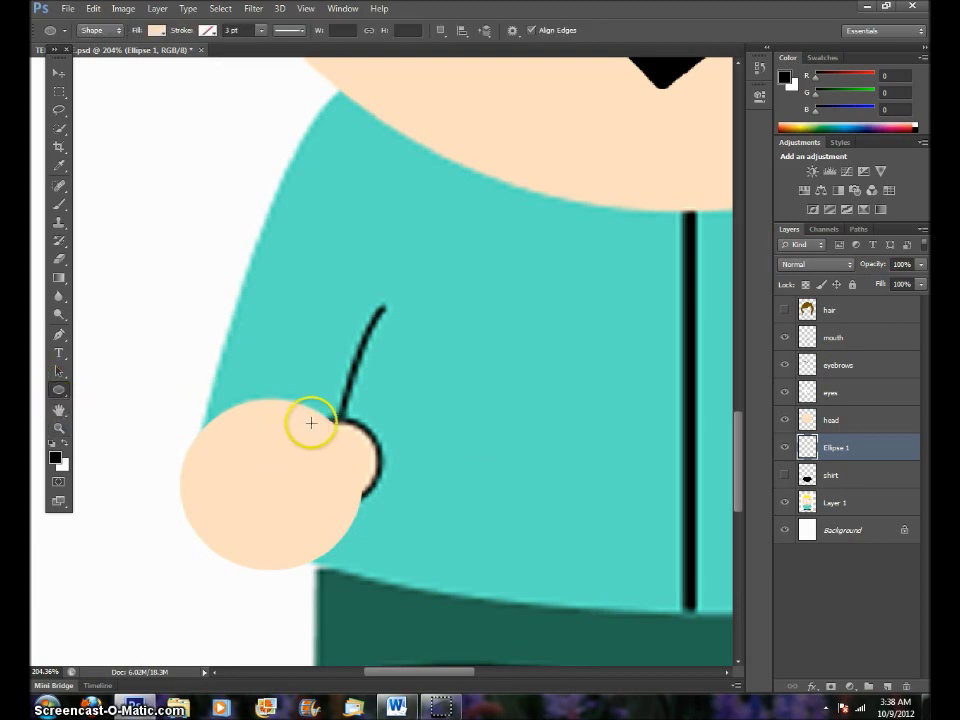
left_click_drag(313, 421, 389, 502)
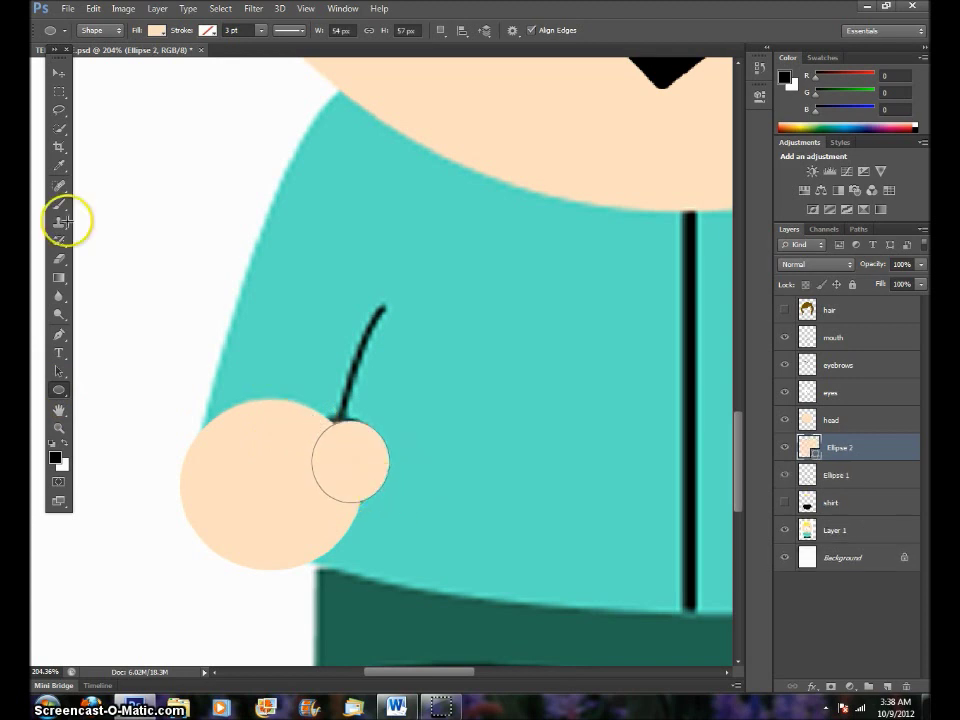
left_click(58, 73)
left_click_drag(352, 448, 331, 415)
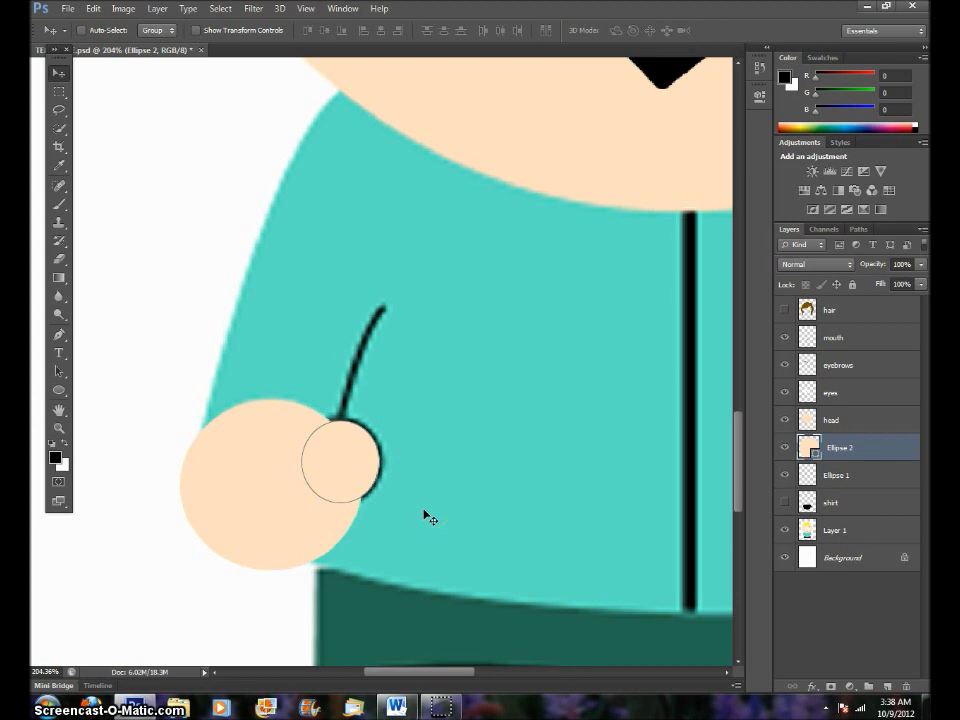
Rasterize the Ellipse 2 thumb layer and give it a black Stroke layer style.
right_click(872, 450)
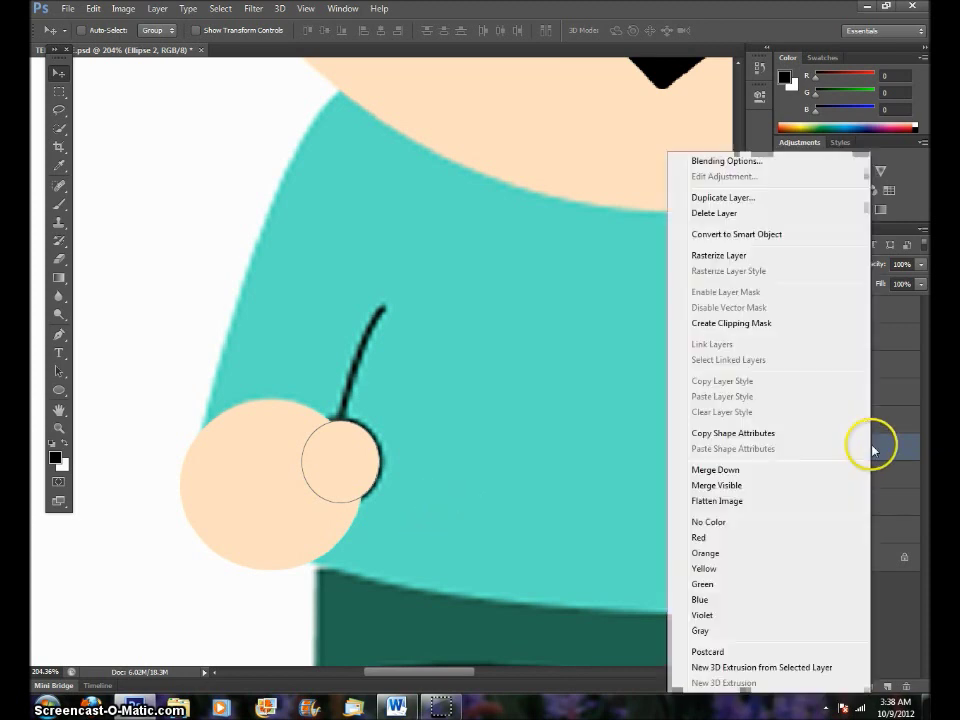
left_click(717, 257)
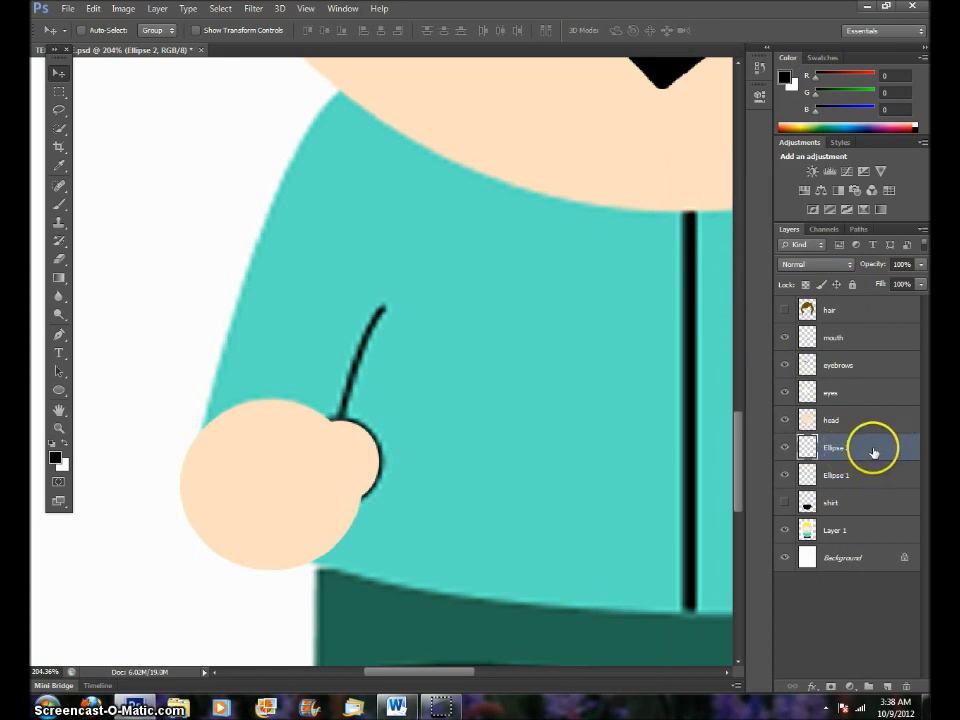
double_click(874, 453)
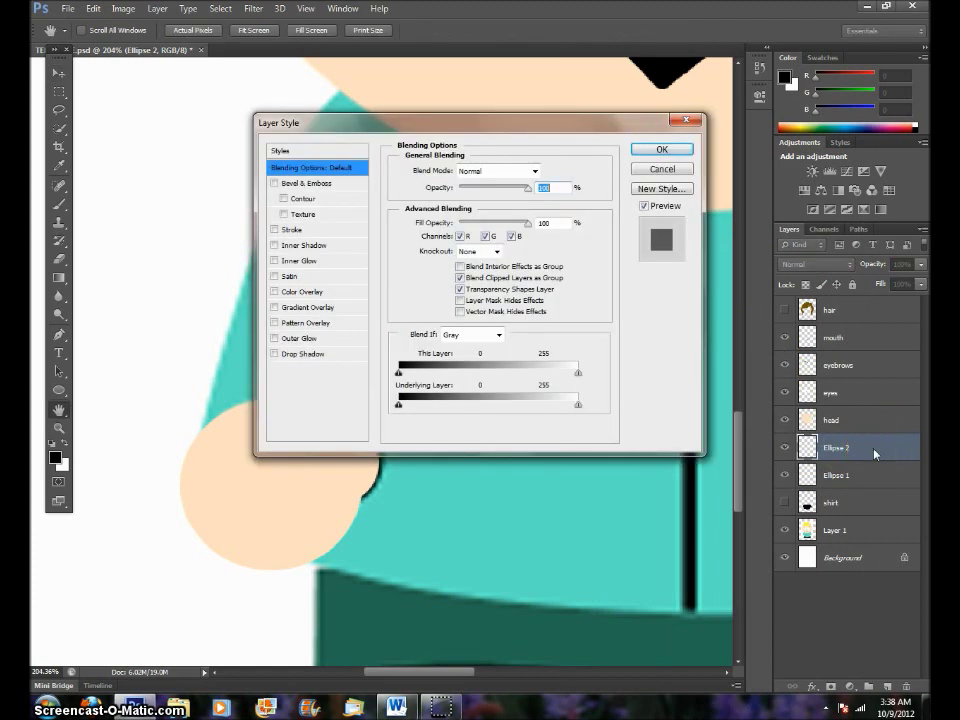
left_click_drag(454, 131, 634, 135)
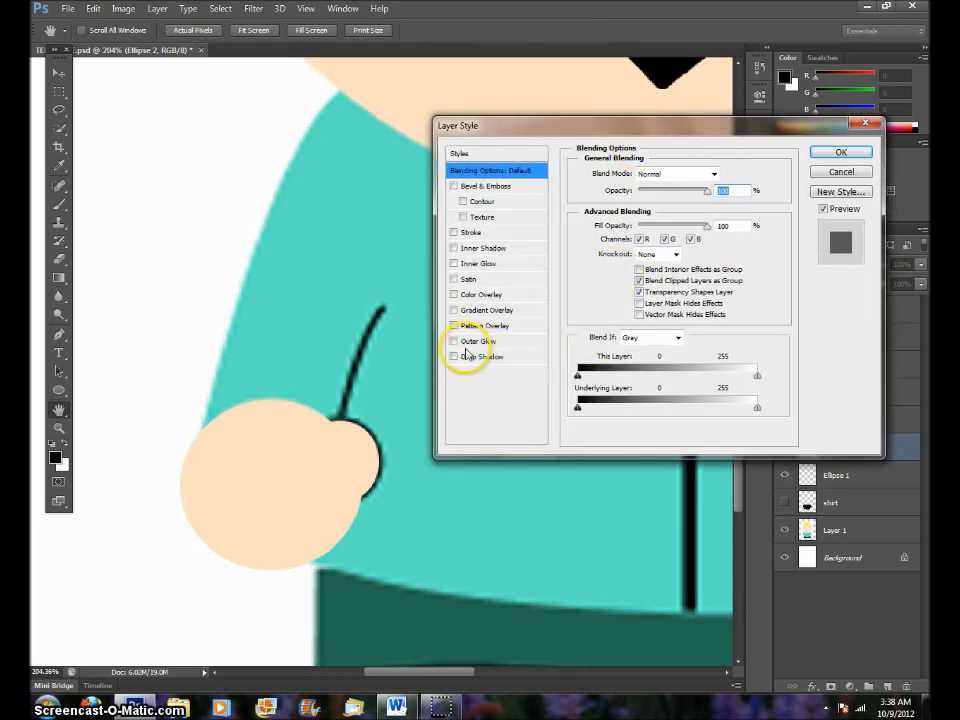
left_click(454, 232)
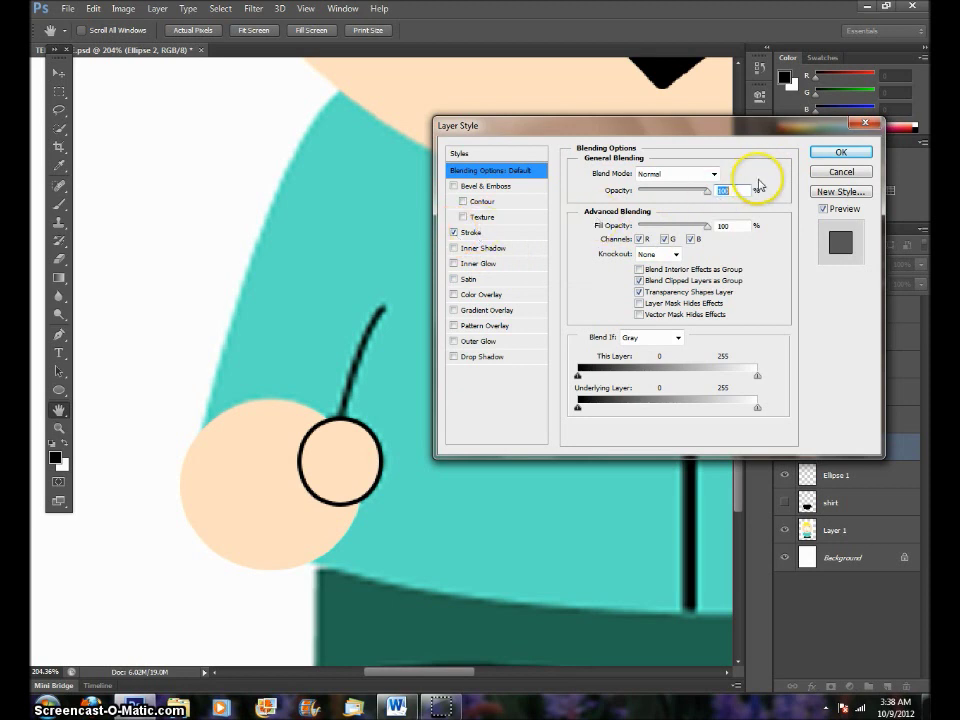
left_click(823, 156)
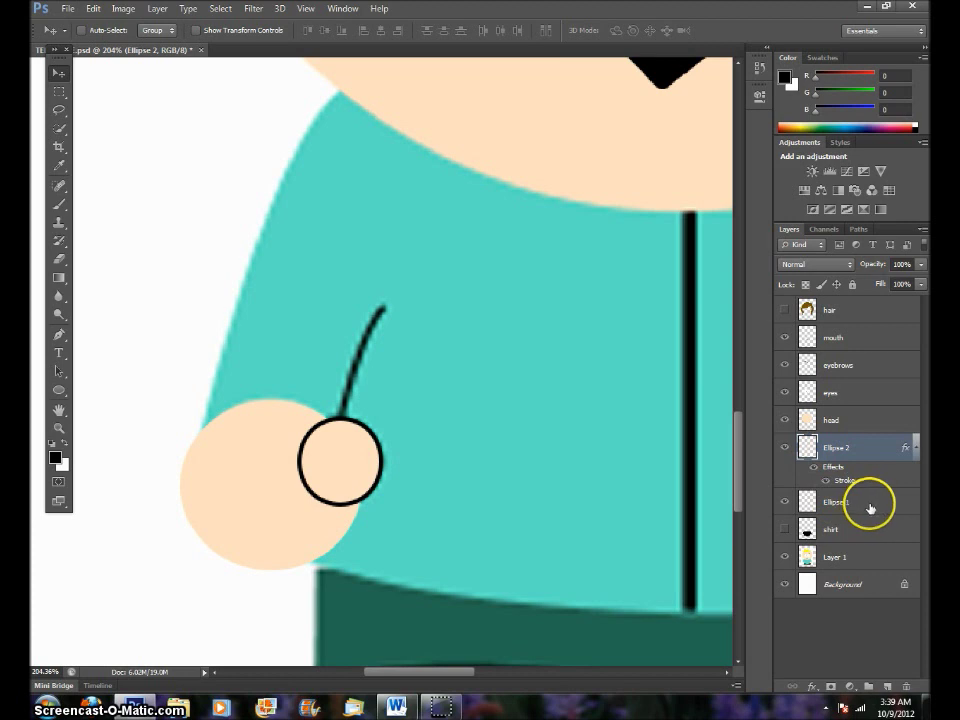
Merge the Ellipse 1 and Ellipse 2 layers into one hand and duplicate it as Ellipse 2 copy.
left_click(870, 508, "ctrl")
right_click(870, 508)
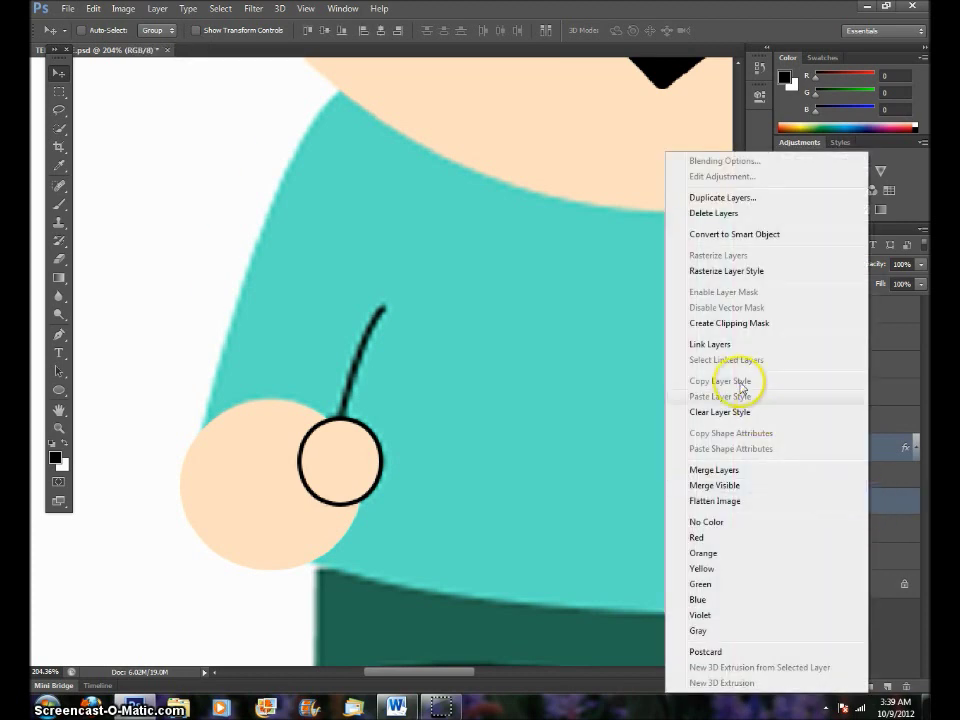
left_click(700, 469)
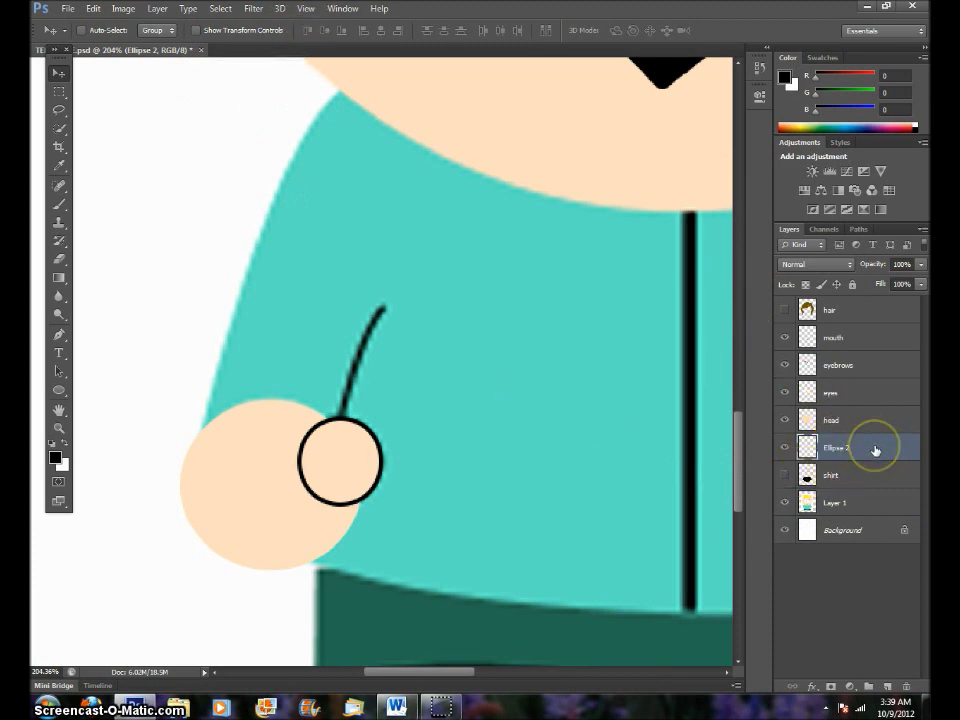
right_click(875, 451)
left_click(716, 195)
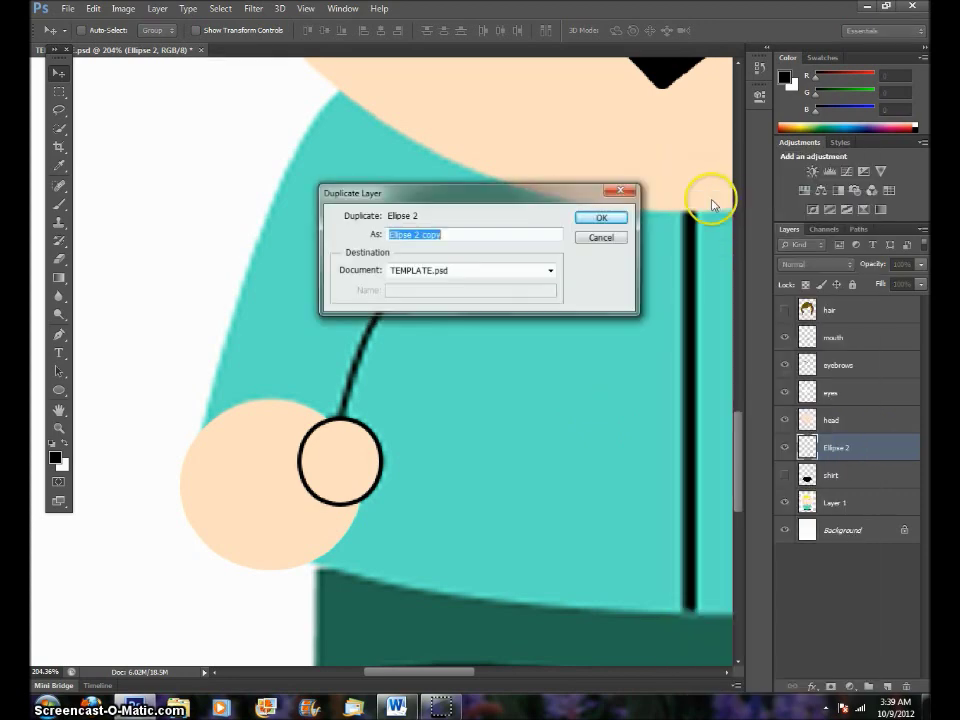
left_click(612, 219)
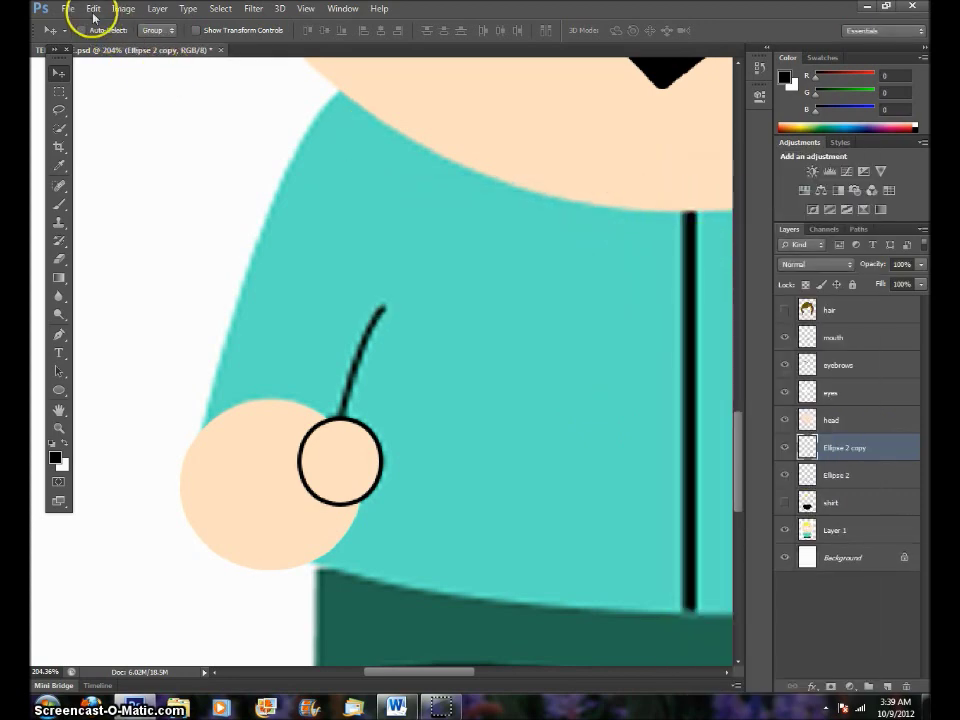
Flip the Ellipse 2 copy hand horizontally and move it over the template's fist on the opposite side.
left_click(93, 10)
mouse_move(156, 285)
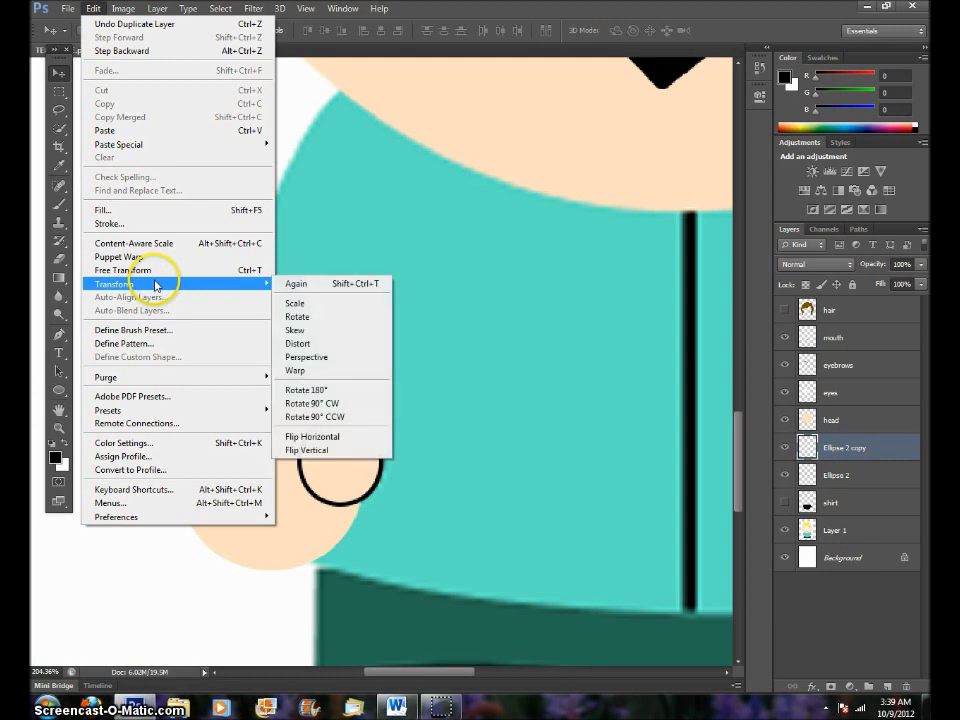
left_click(375, 439)
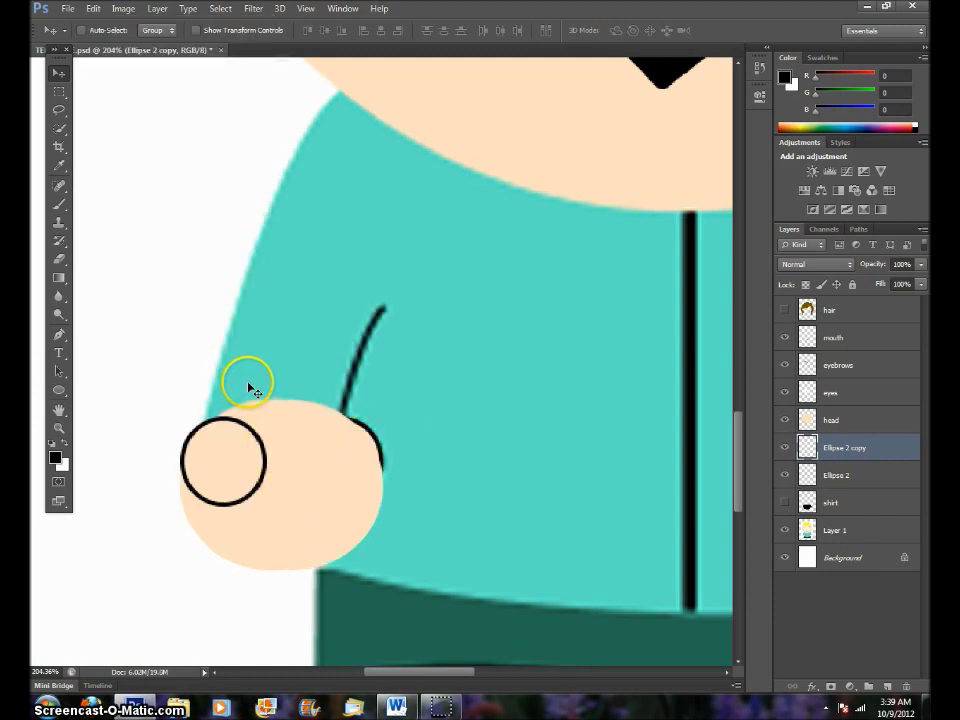
scroll(553, 553, "right", 3)
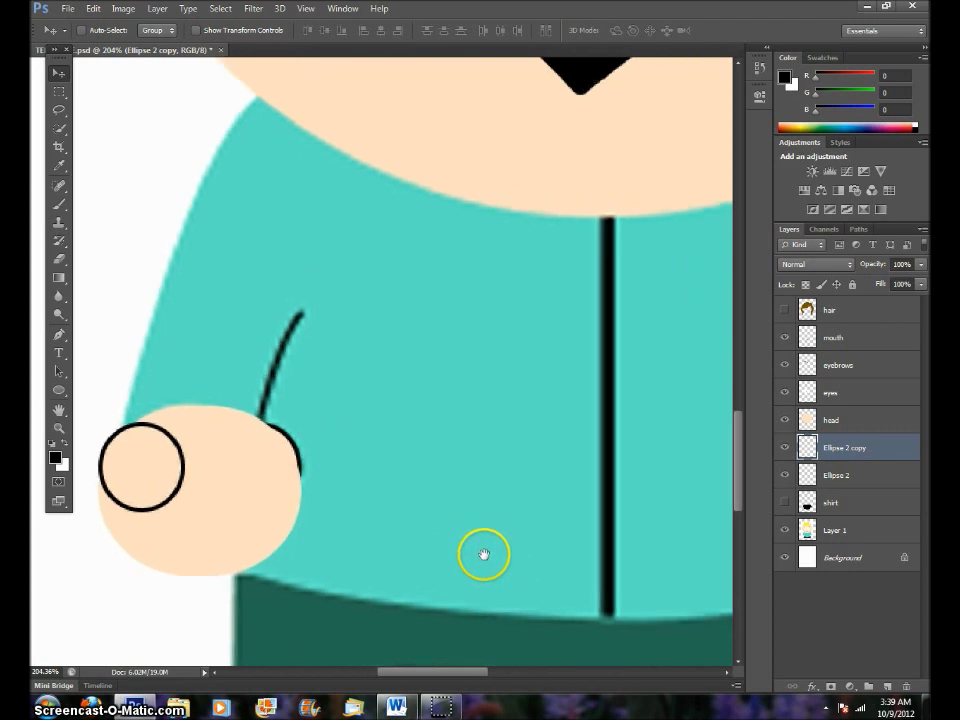
scroll(424, 552, "right", 3)
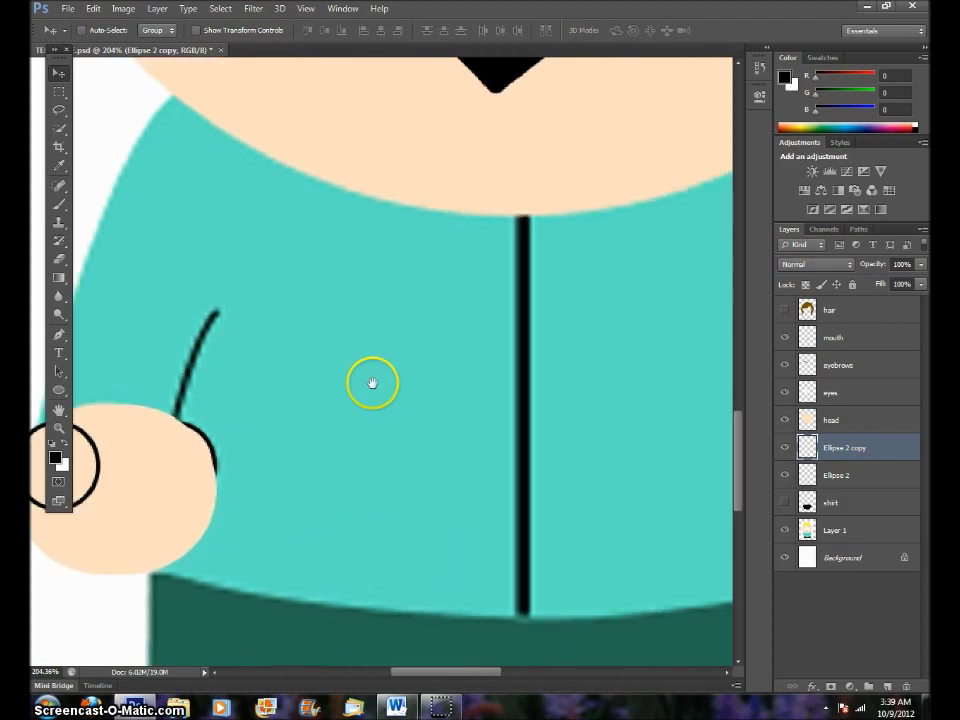
scroll(372, 383, "right", 2)
left_click(306, 9)
left_click(340, 145)
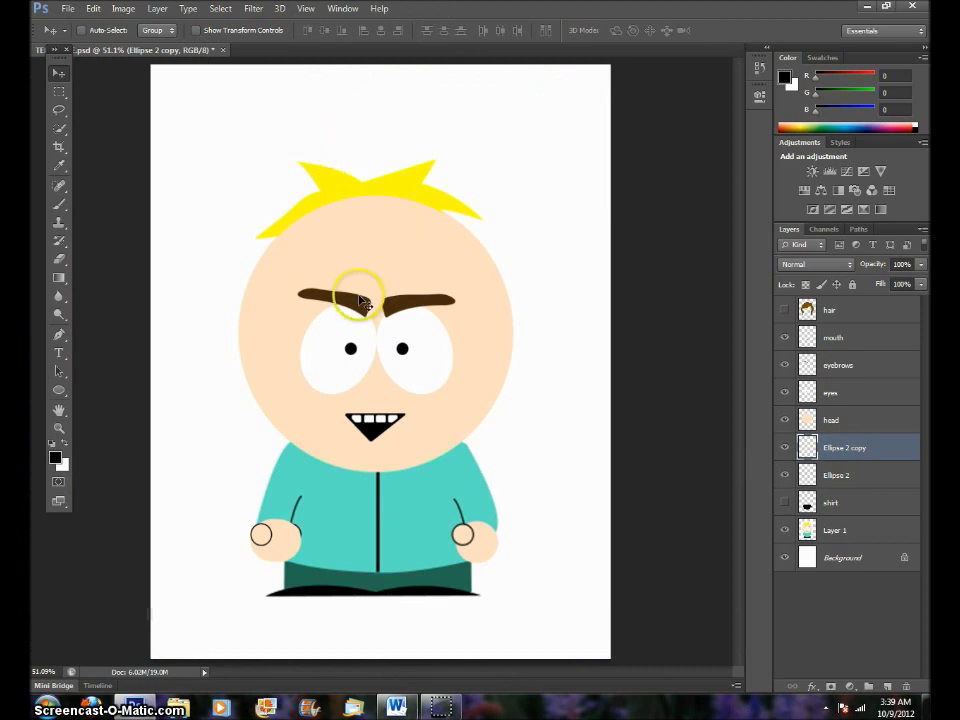
left_click_drag(279, 551, 480, 552)
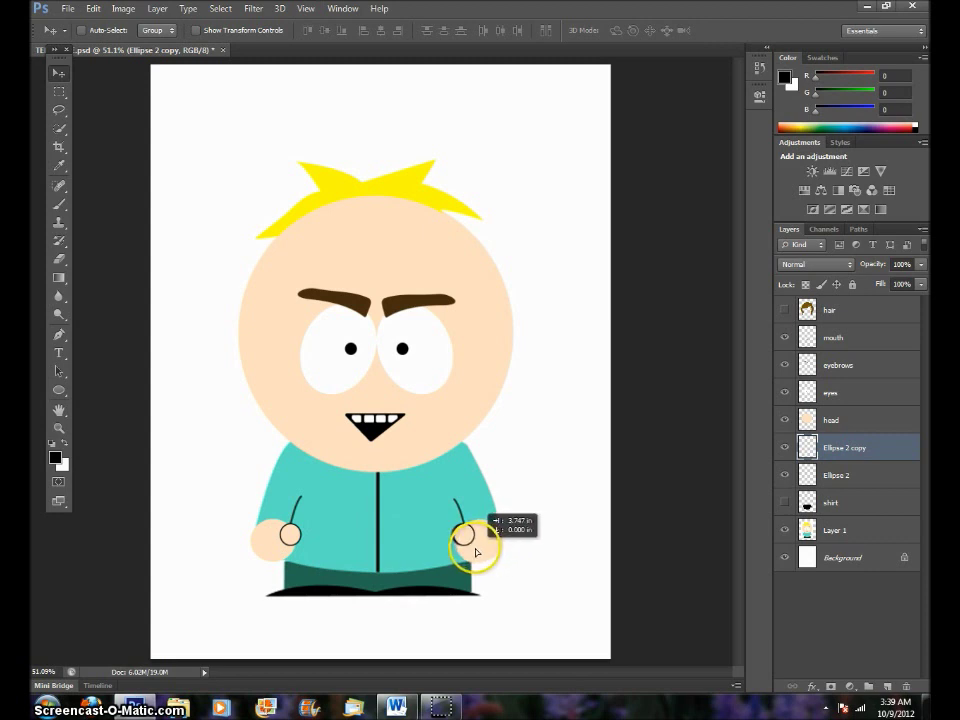
left_click_drag(475, 551, 476, 551)
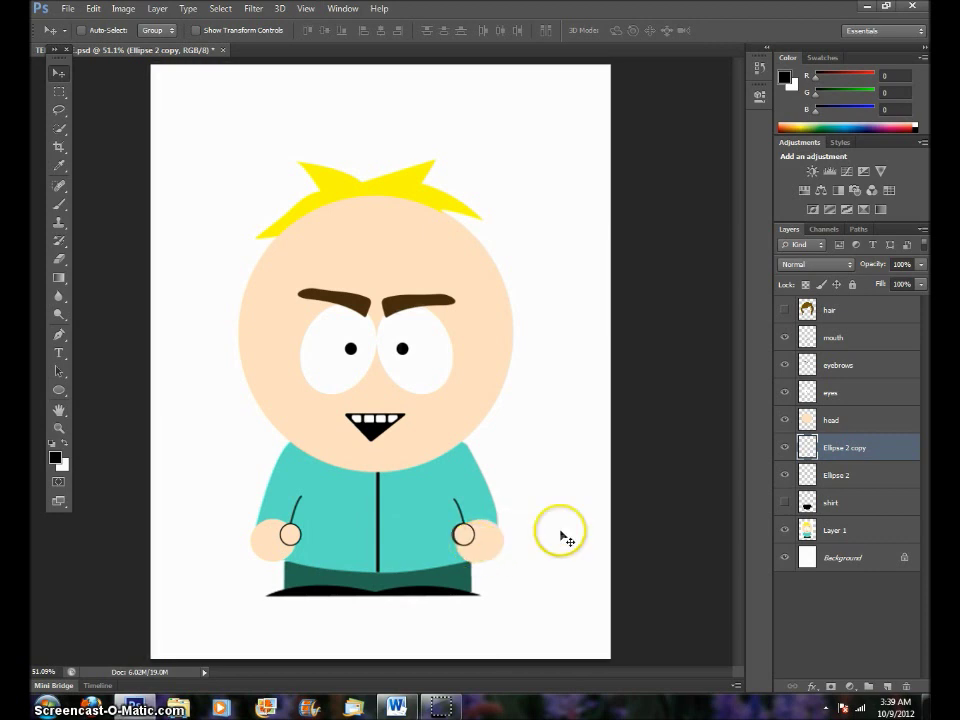
Show the shirt layer and shift the Ellipse 2 hand slightly outward to fit the black sleeve.
left_click(785, 504)
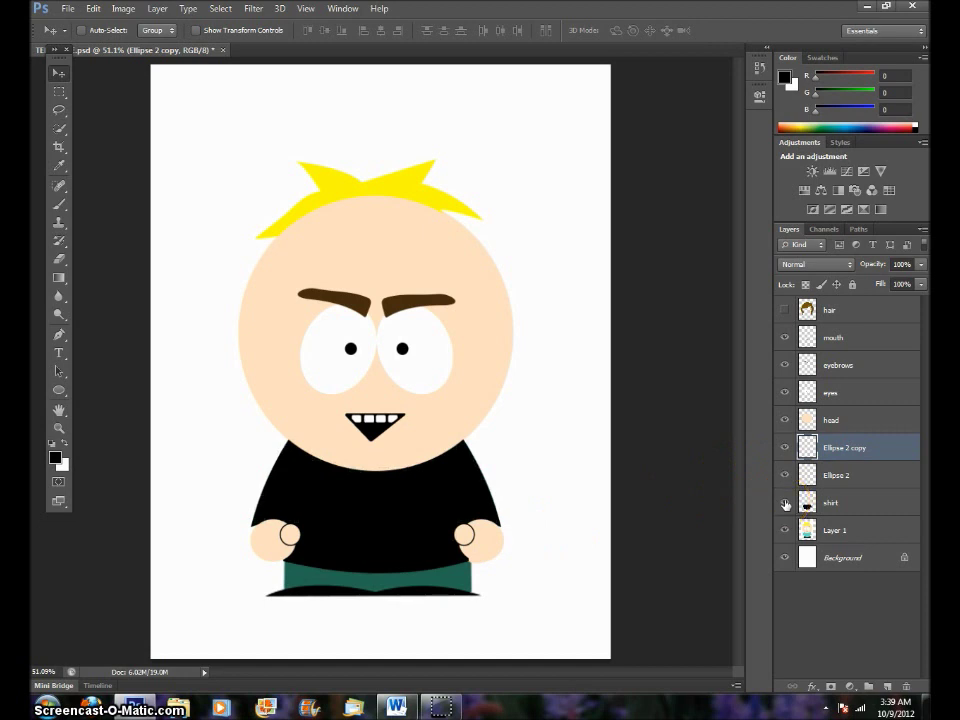
left_click(836, 474)
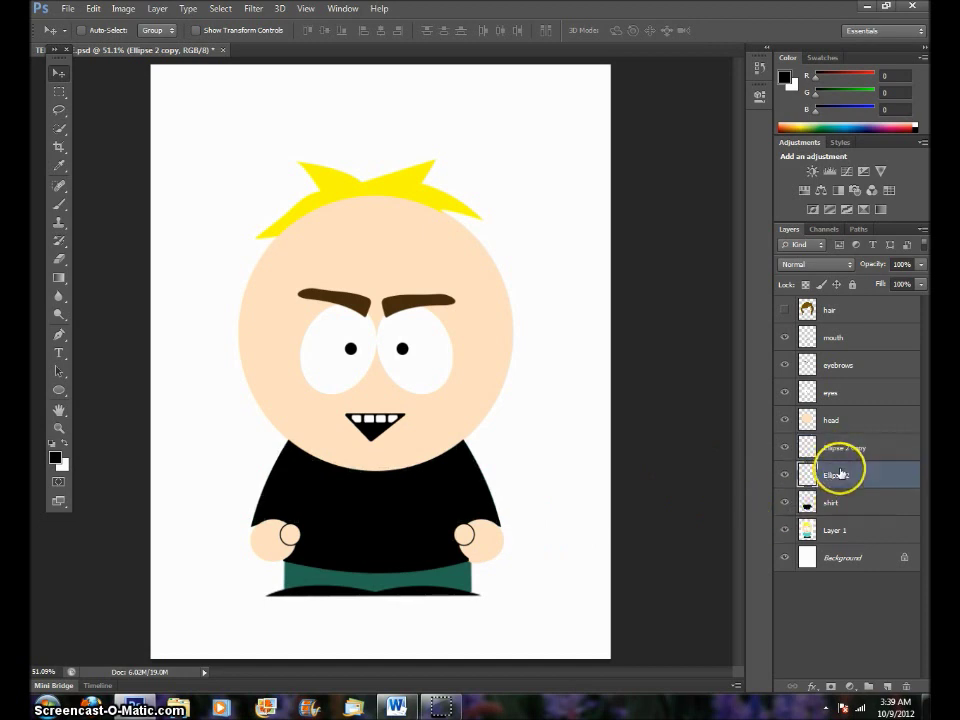
left_click_drag(292, 550, 282, 541)
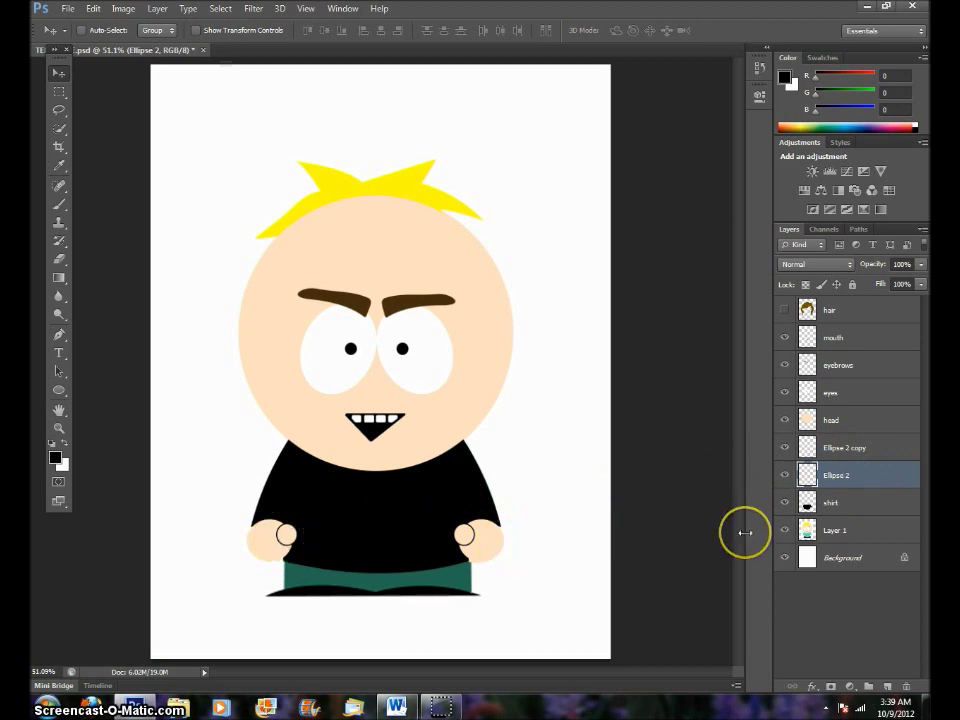
Merge the Ellipse 2 and Ellipse 2 copy layers and rename the merged layer "hands".
left_click(852, 452, "shift")
right_click(895, 453)
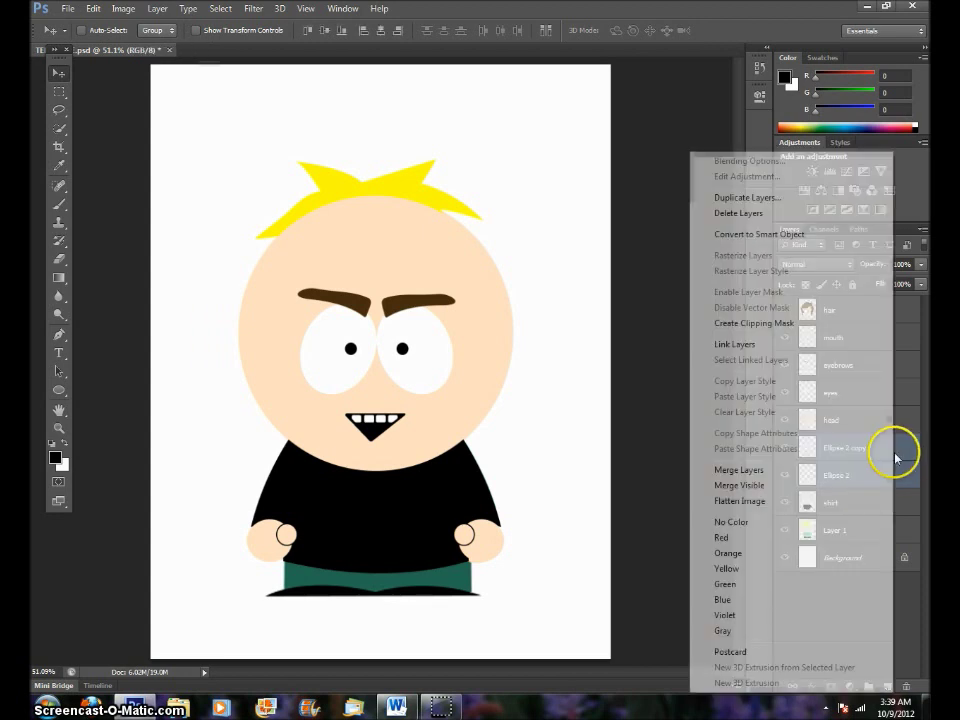
left_click(745, 471)
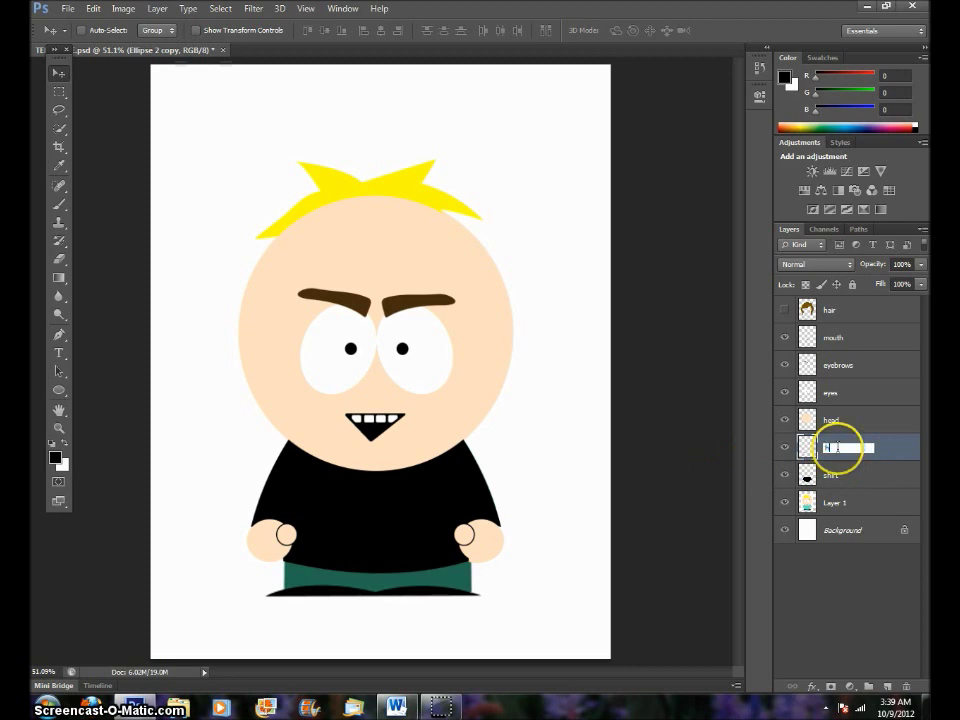
left_click(838, 447)
type("hands")
key("Return")
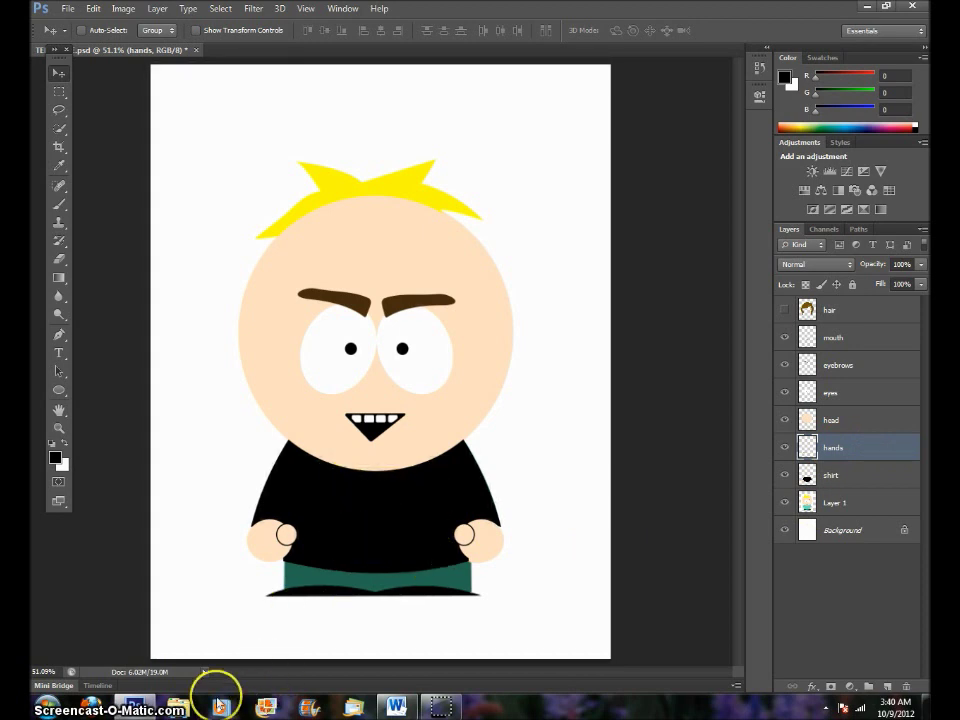
Switch to Firefox, open Google and search for "boise state logo".
left_click(97, 709)
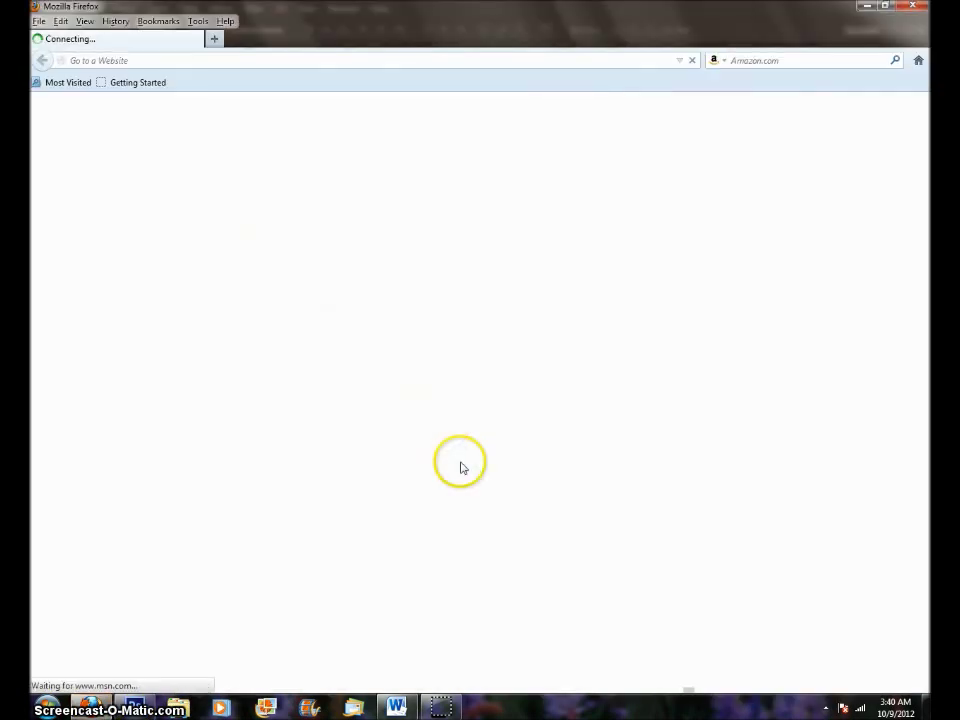
left_click(156, 21)
left_click(171, 253)
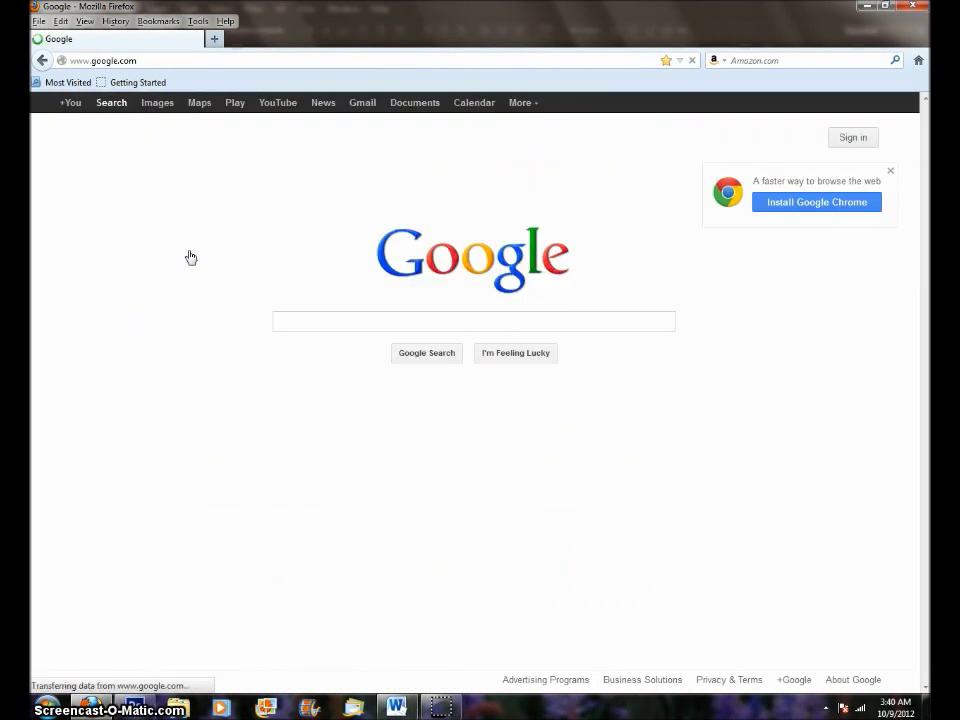
left_click(302, 321)
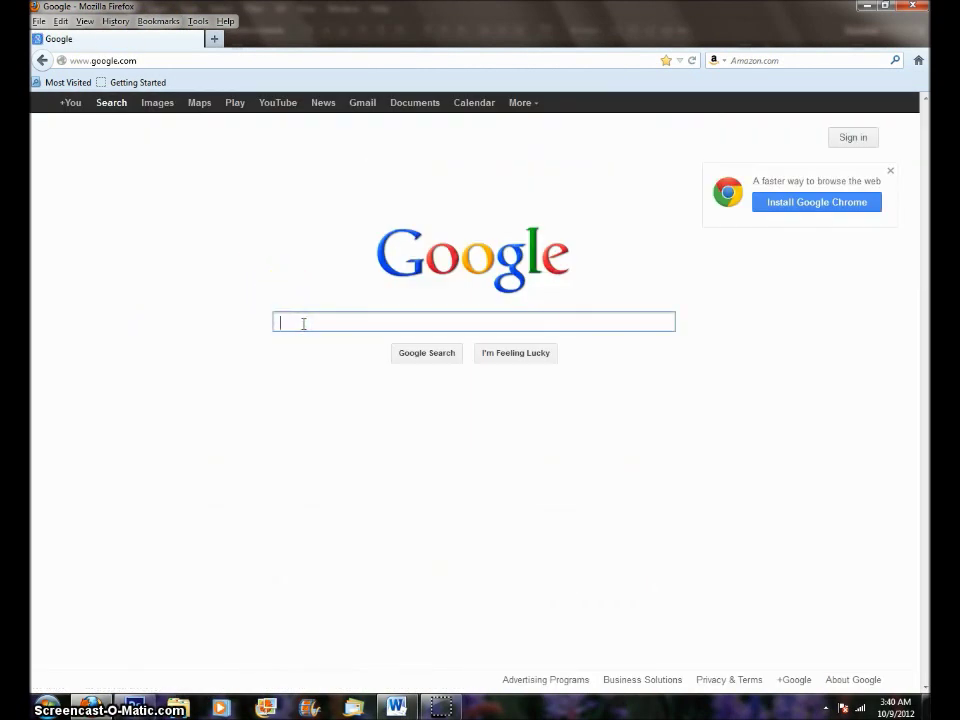
type("boise state")
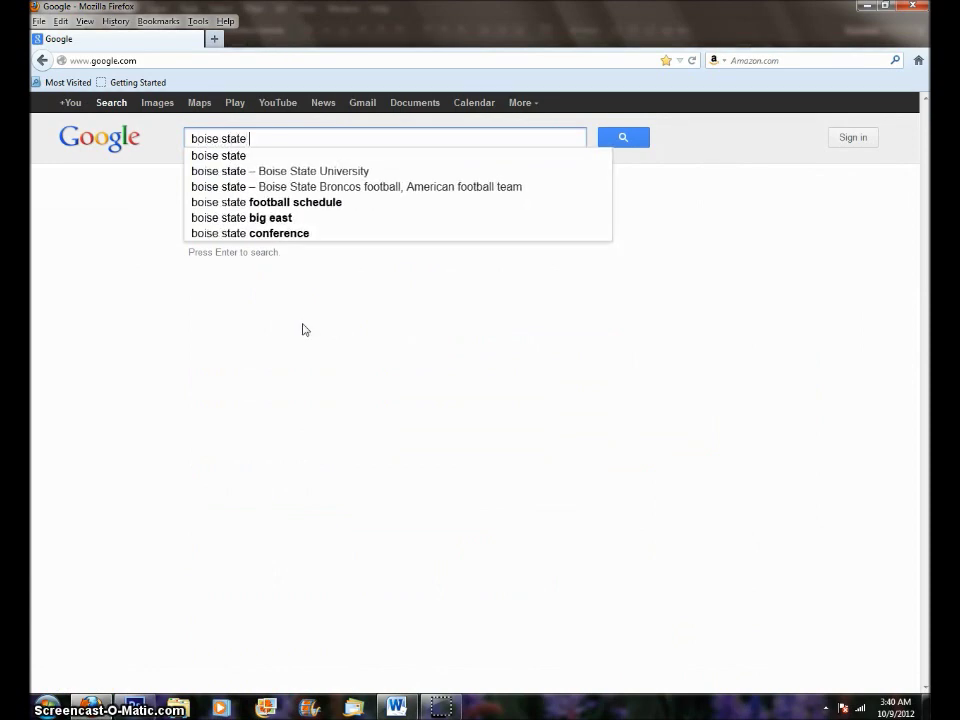
type(" logo")
key("Return")
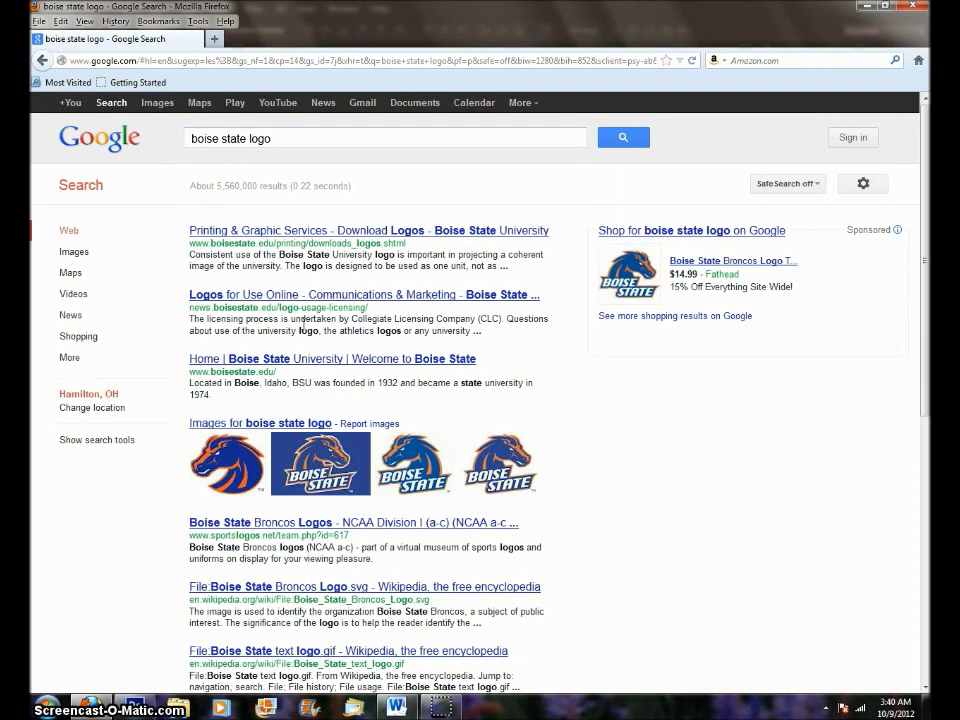
Open the Boise State Broncos text logo from the image results and copy the image.
left_click(160, 105)
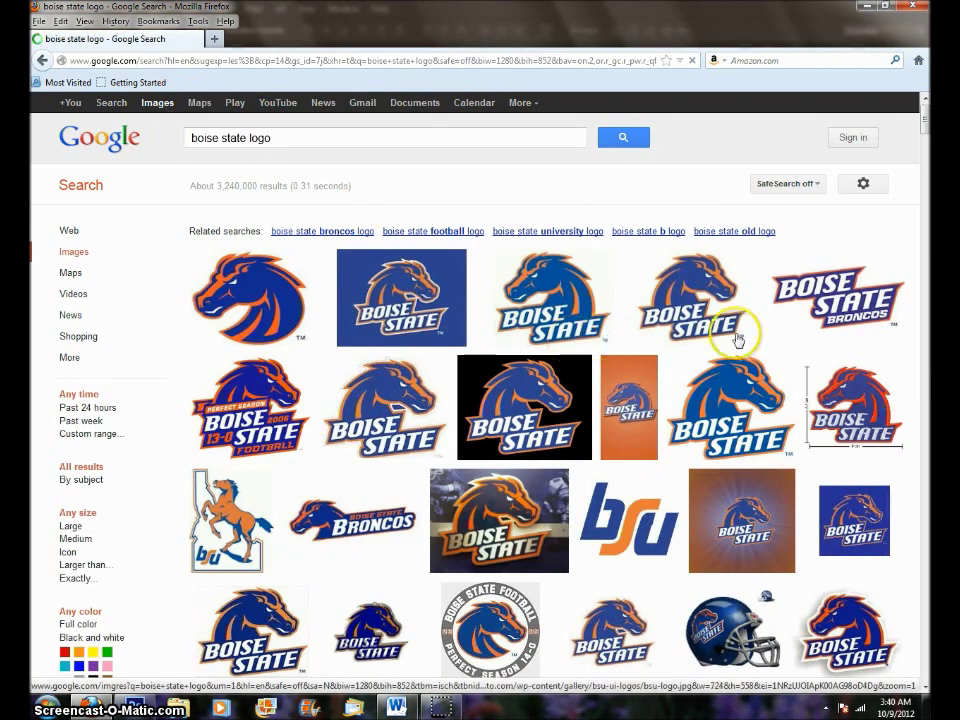
left_click(815, 294)
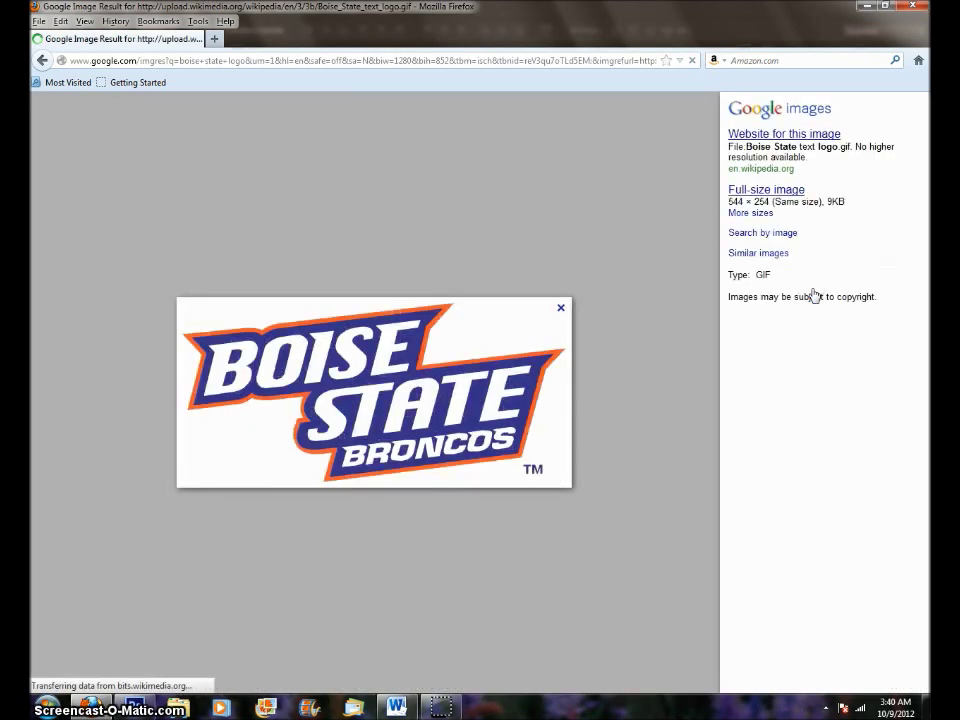
right_click(395, 354)
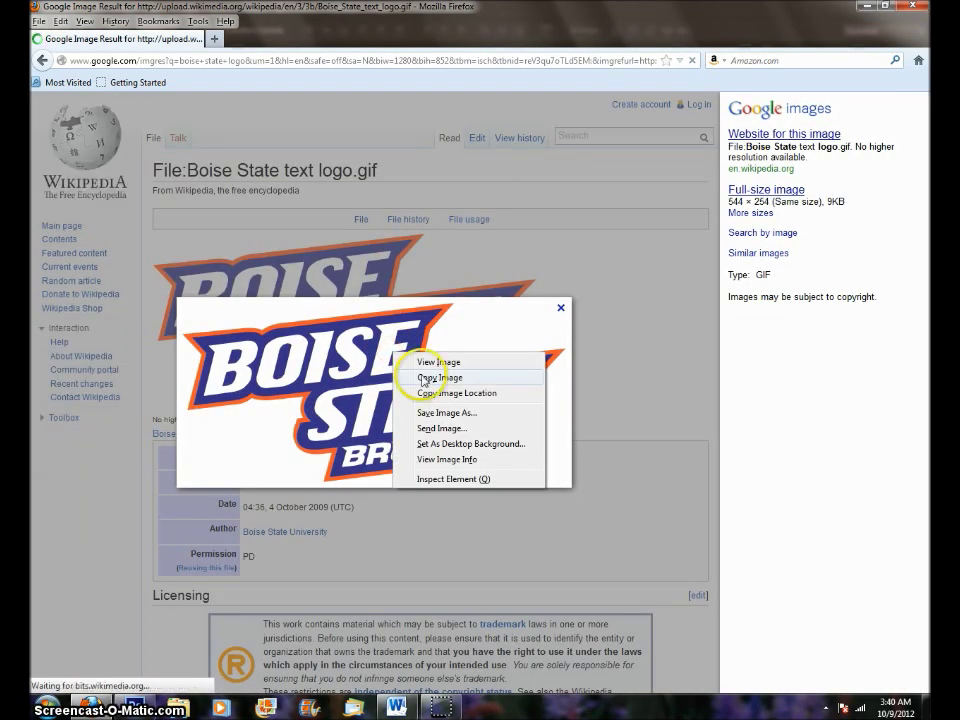
left_click(424, 378)
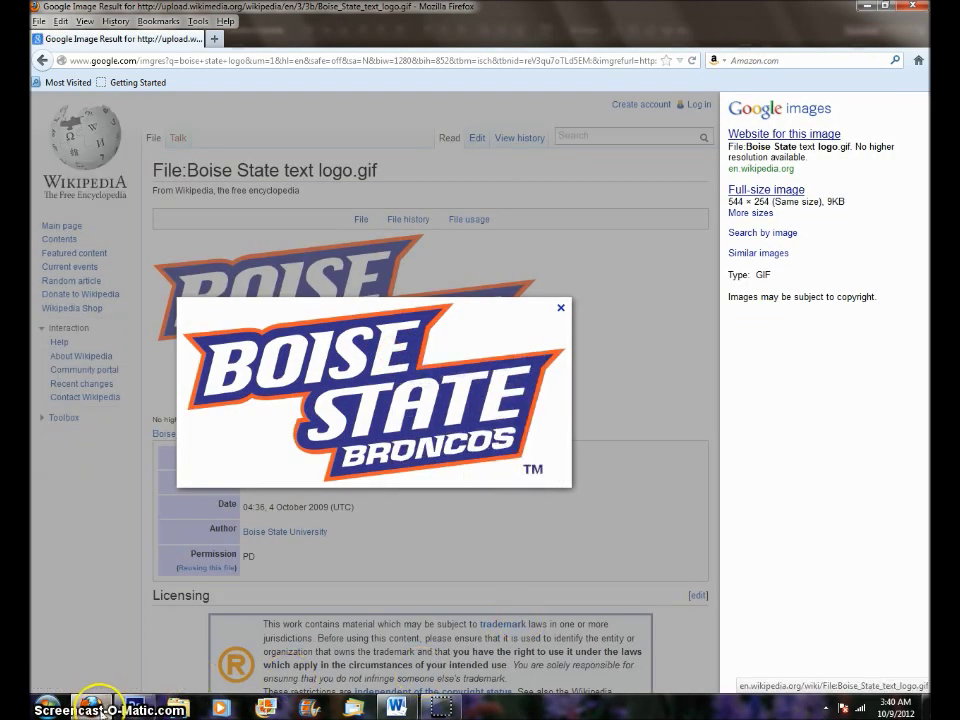
Paste the logo into the Photoshop document, bring its layer above hair and place it over the shirt.
left_click(135, 705)
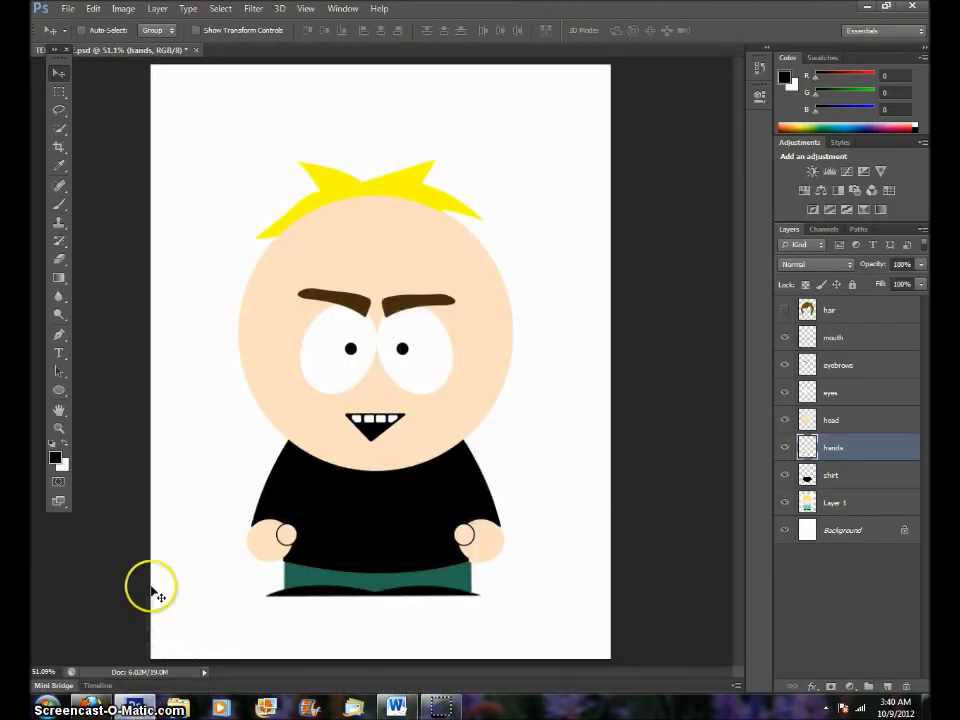
left_click(93, 8)
left_click(106, 130)
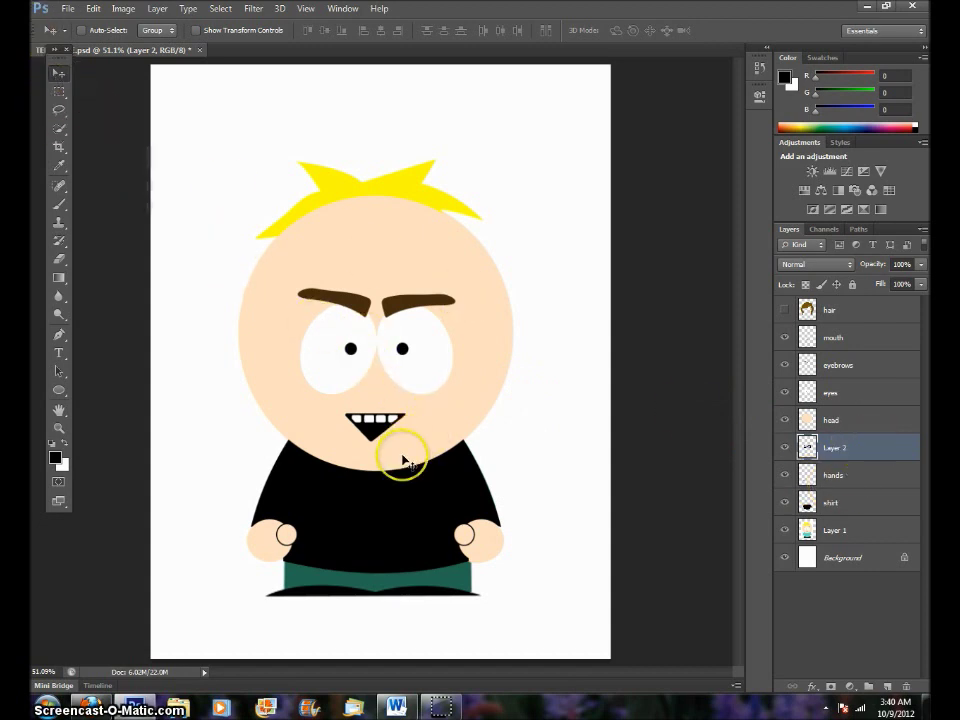
key("shift+Down")
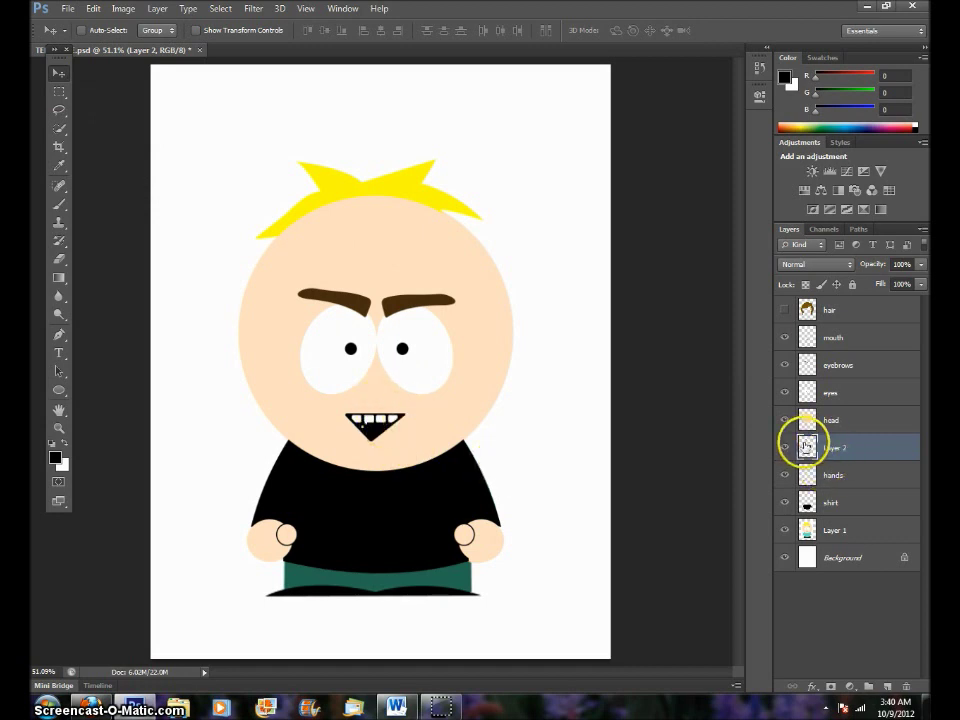
left_click_drag(806, 447, 876, 310)
left_click_drag(400, 364, 405, 515)
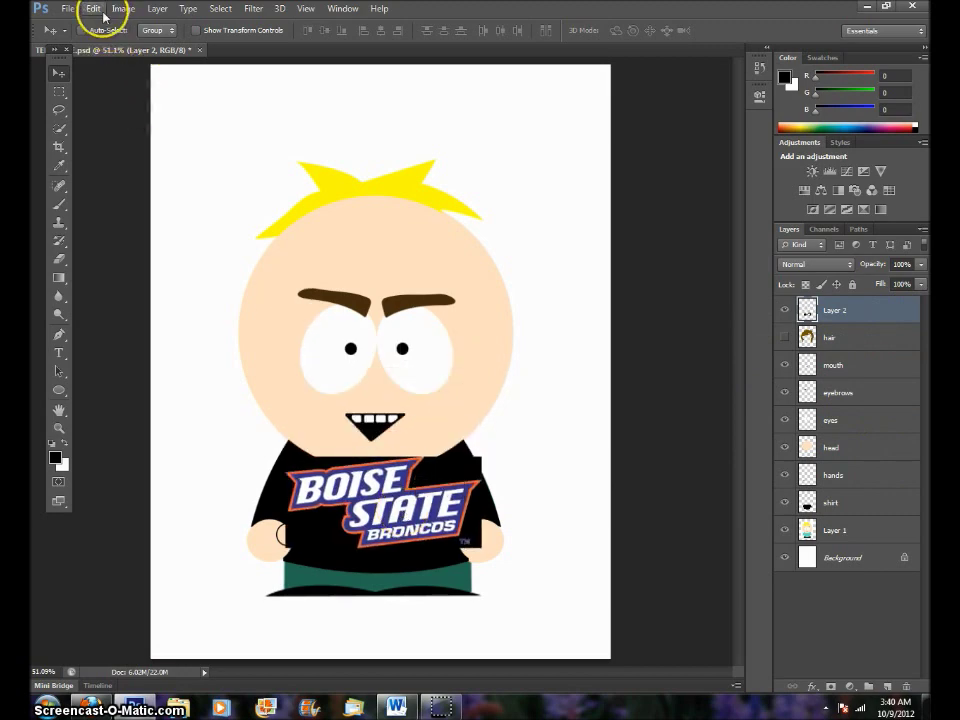
Free Transform the logo to about 69% width and 78% height, rotated about -0.95°, centred on the shirt between the hands.
left_click(93, 8)
left_click(148, 270)
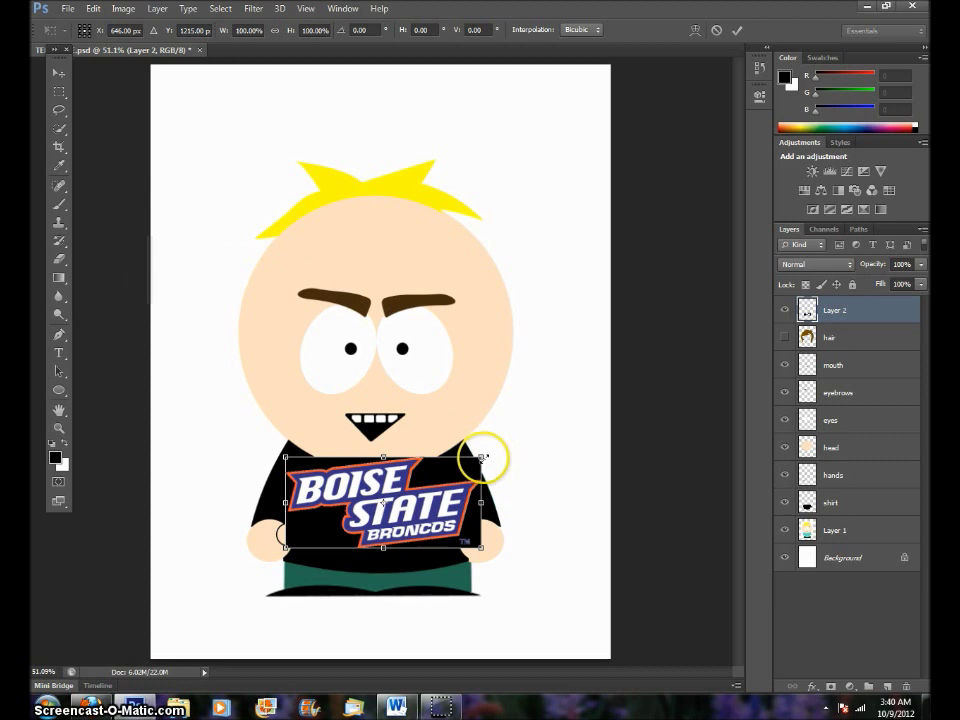
left_click_drag(482, 457, 421, 488)
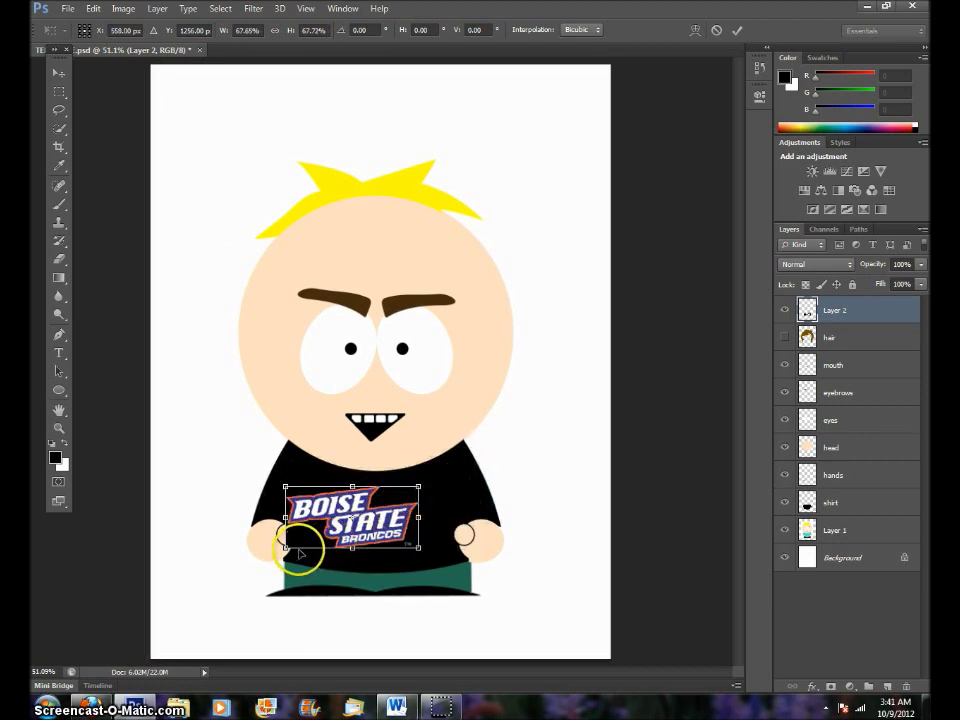
left_click_drag(296, 541, 301, 506)
left_click_drag(400, 527, 443, 550)
mouse_move(441, 487)
left_mouse_down()
mouse_move(442, 463)
mouse_move(441, 481)
left_mouse_up()
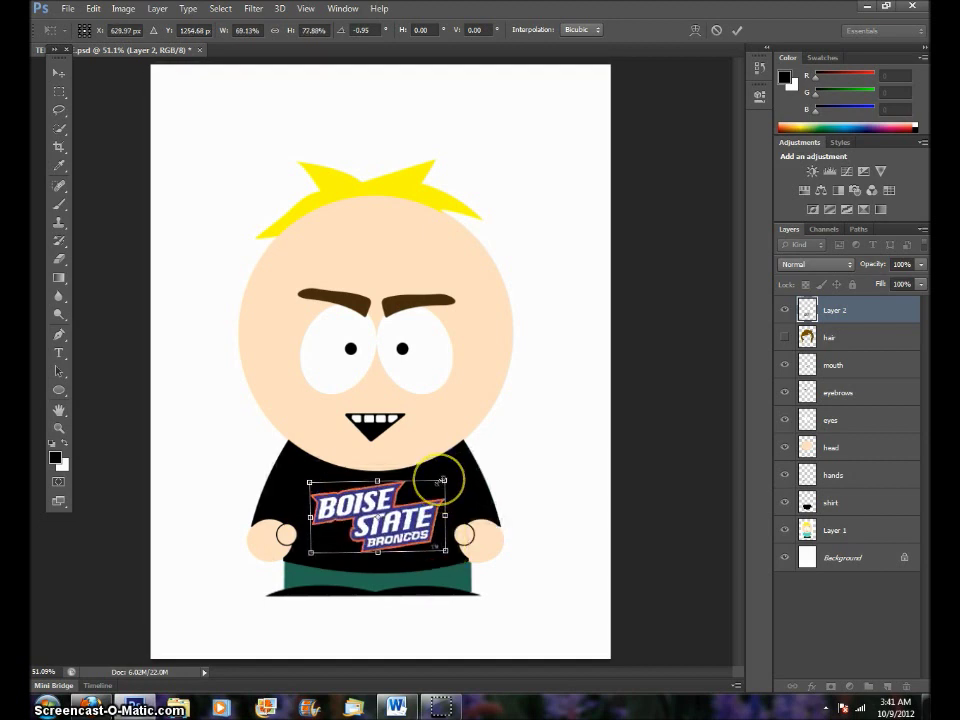
key("Return")
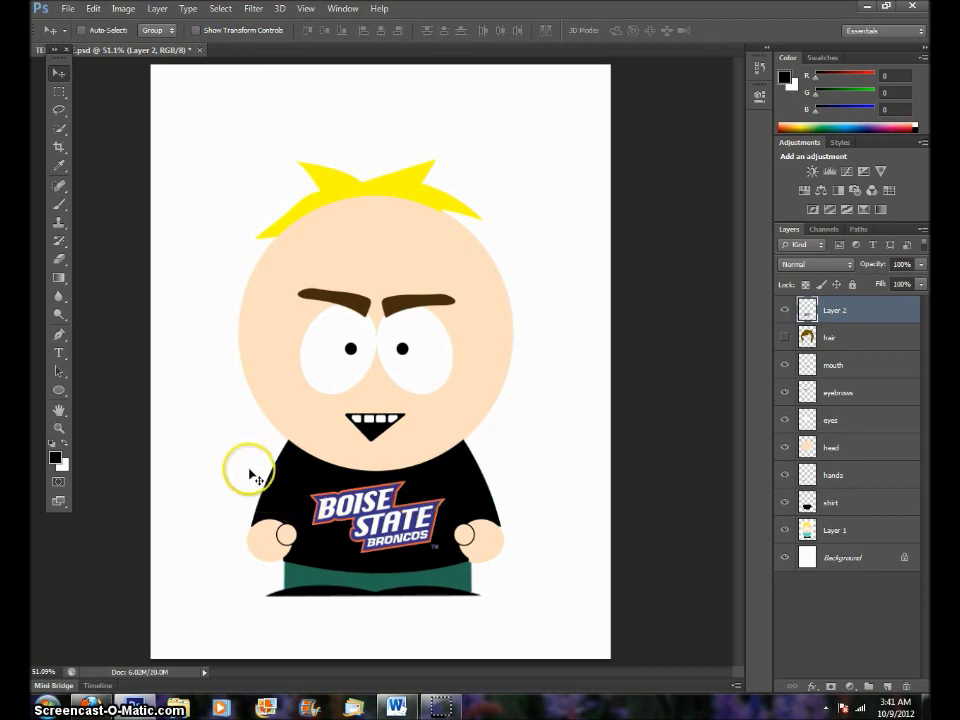
Use the Magic Wand at tolerance 32 to select all the empty areas surrounding the Boise State logo on Layer 2.
left_click(59, 428)
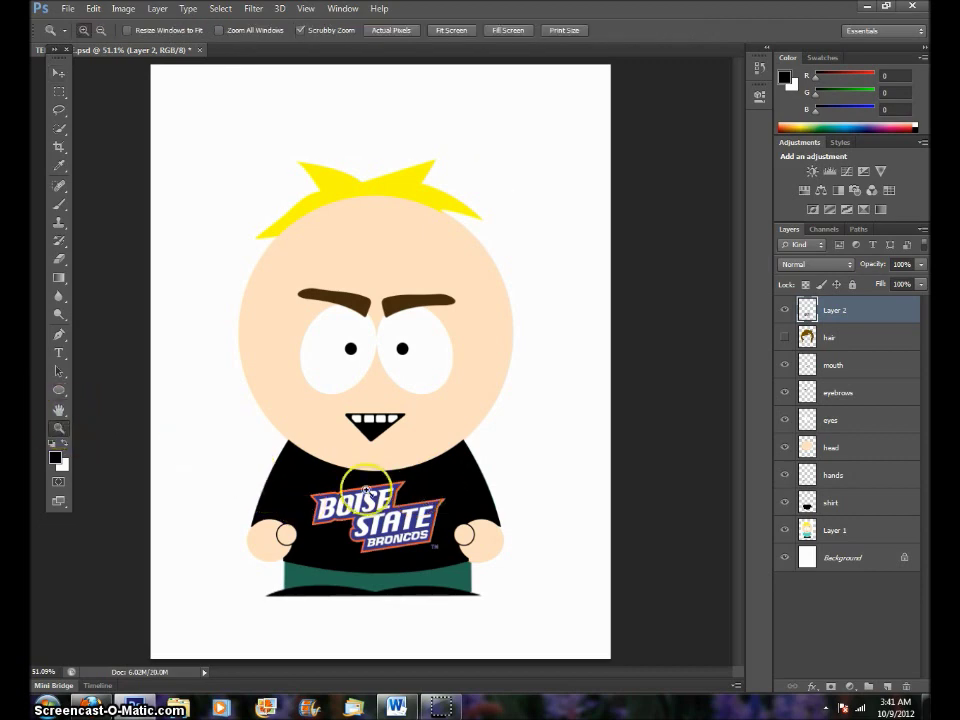
left_click_drag(371, 497, 425, 550)
scroll(476, 504, "down", 5)
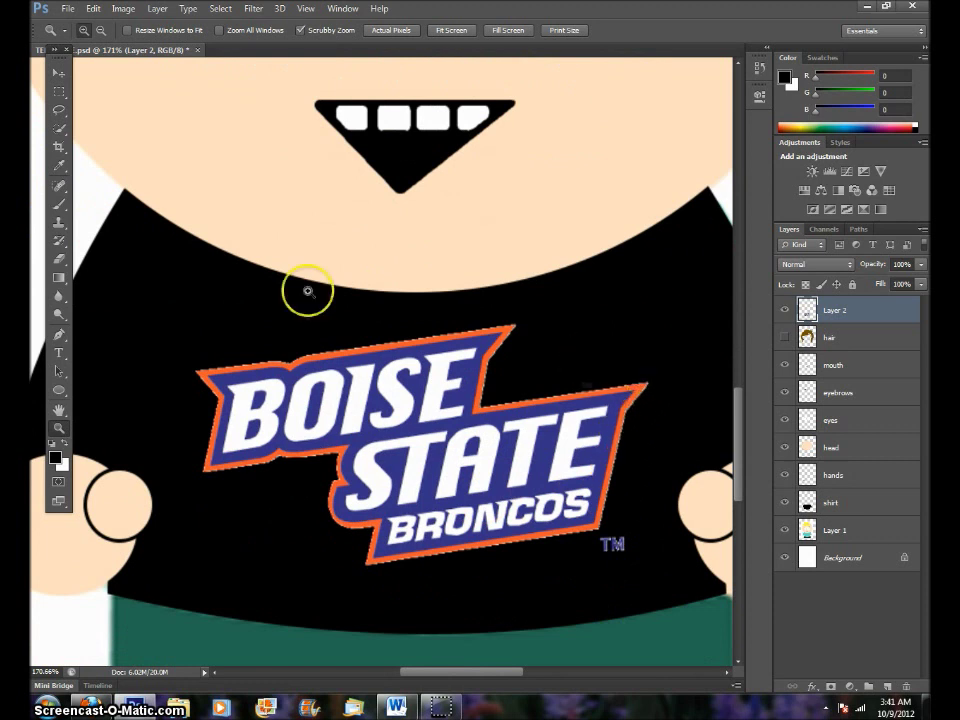
left_click(61, 131)
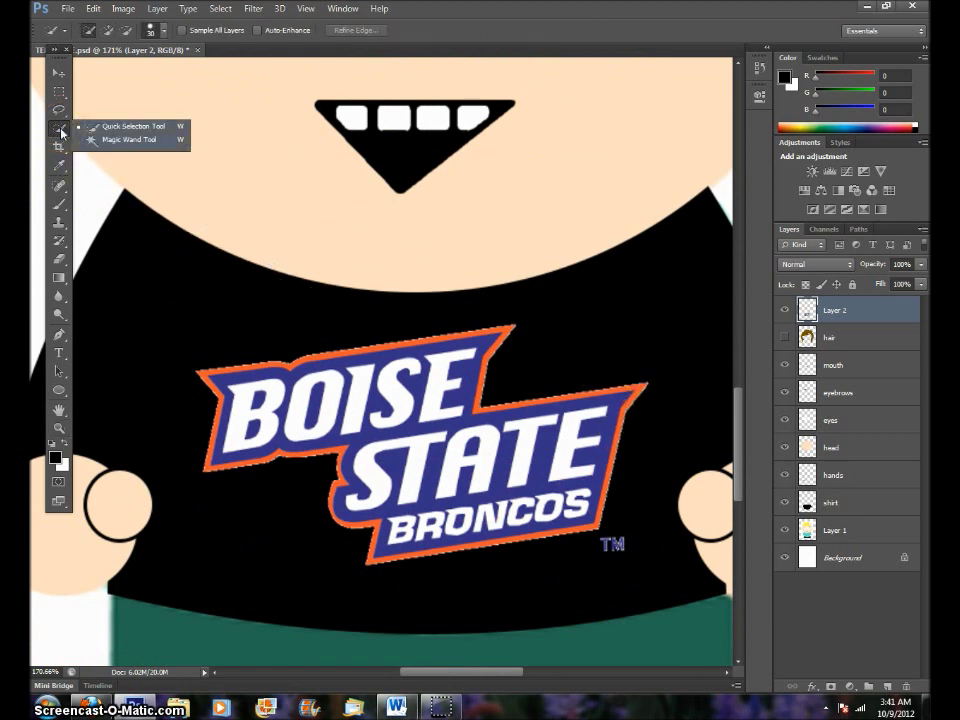
left_click(121, 140)
left_click(292, 350)
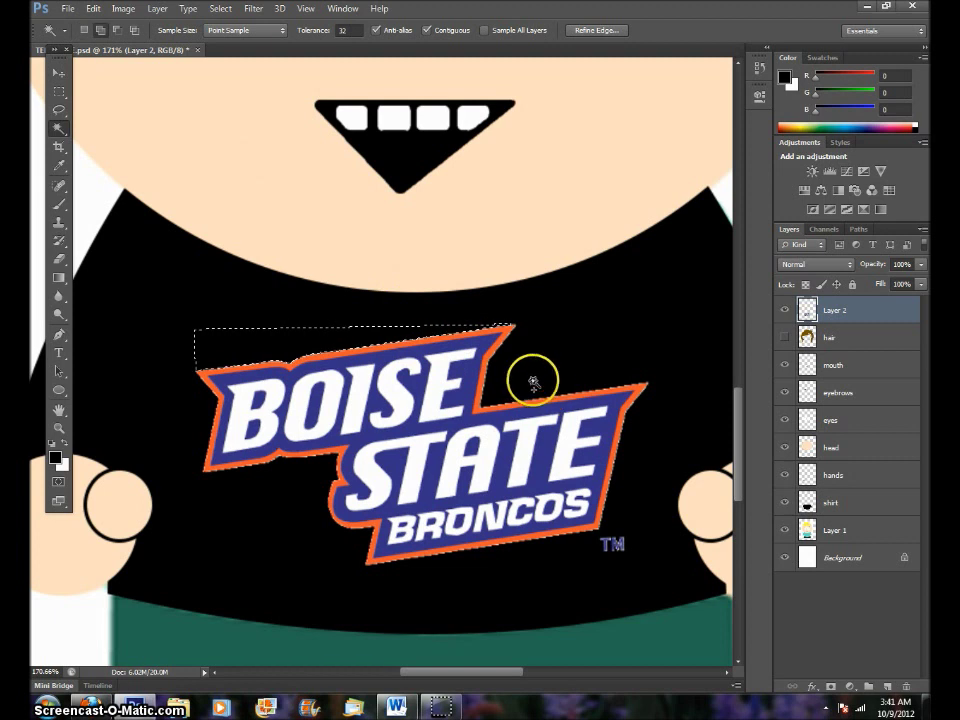
left_click(215, 447, "shift")
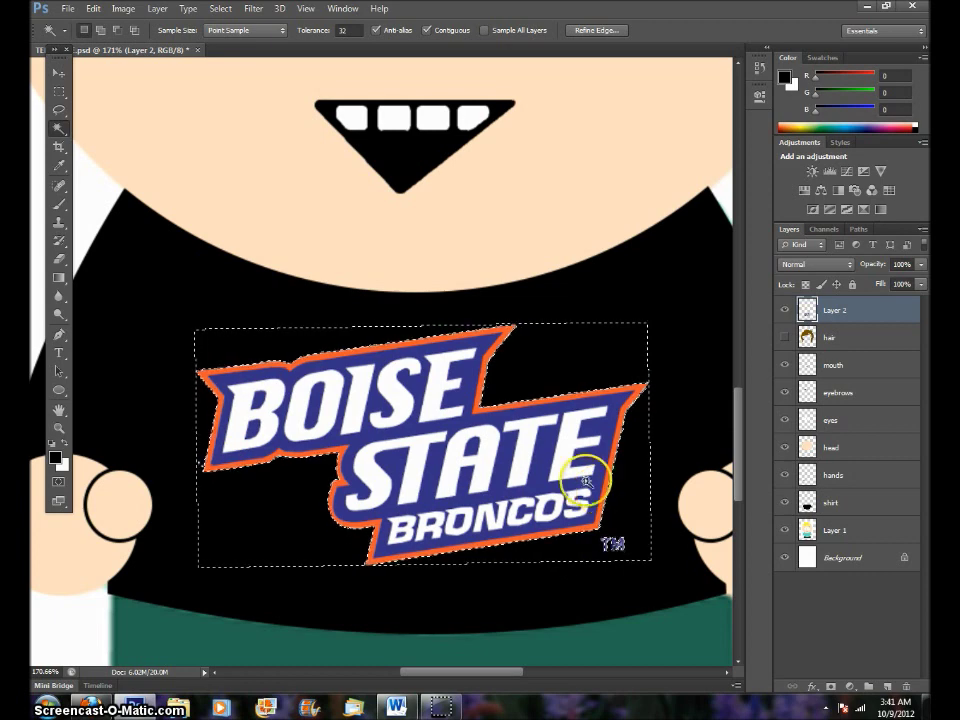
Expand the selection slightly, delete the jagged logo fringe and the TM mark, and deselect.
left_click(220, 10)
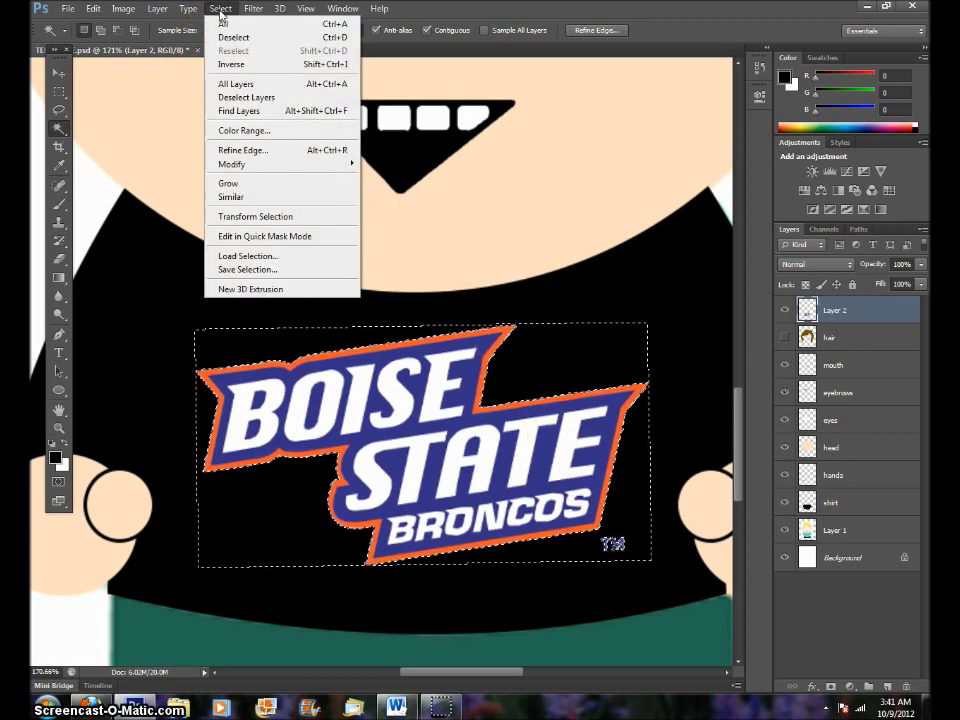
mouse_move(260, 170)
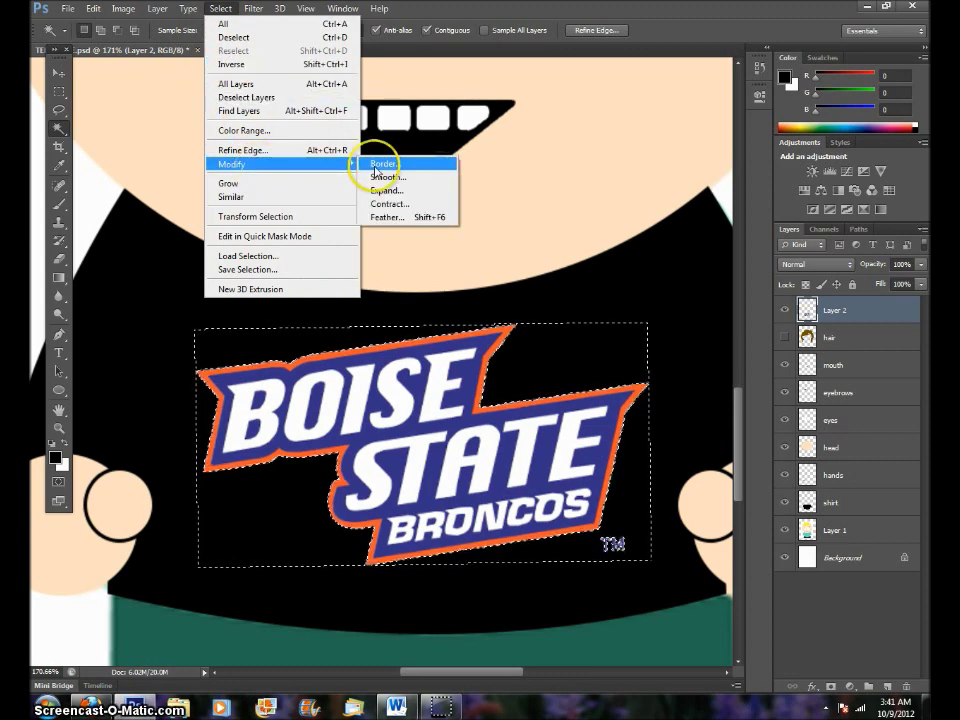
left_click(397, 193)
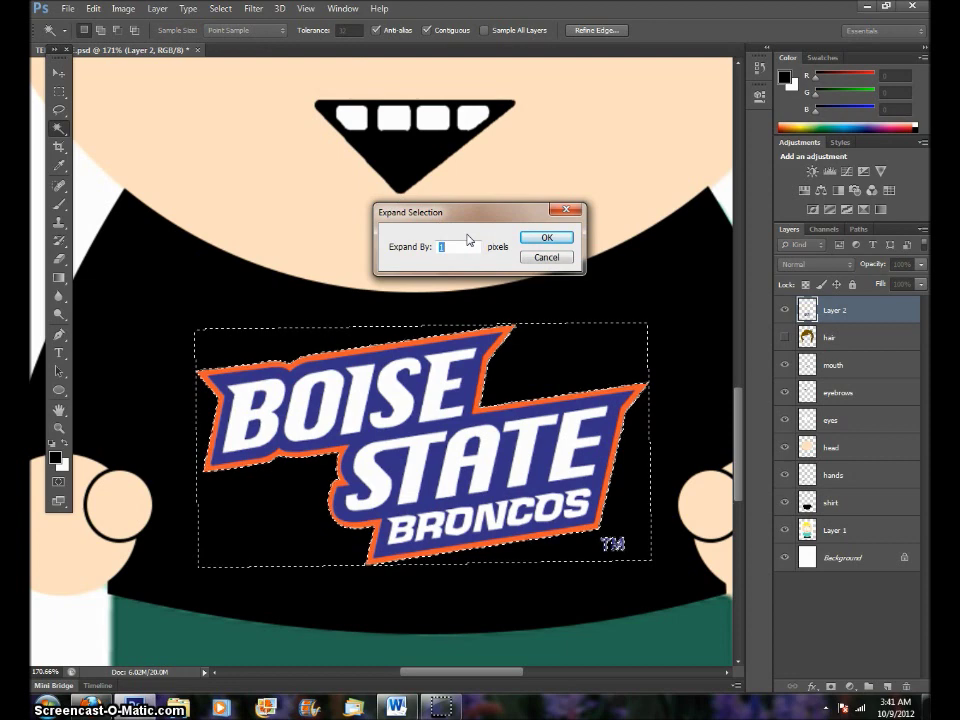
left_click(545, 238)
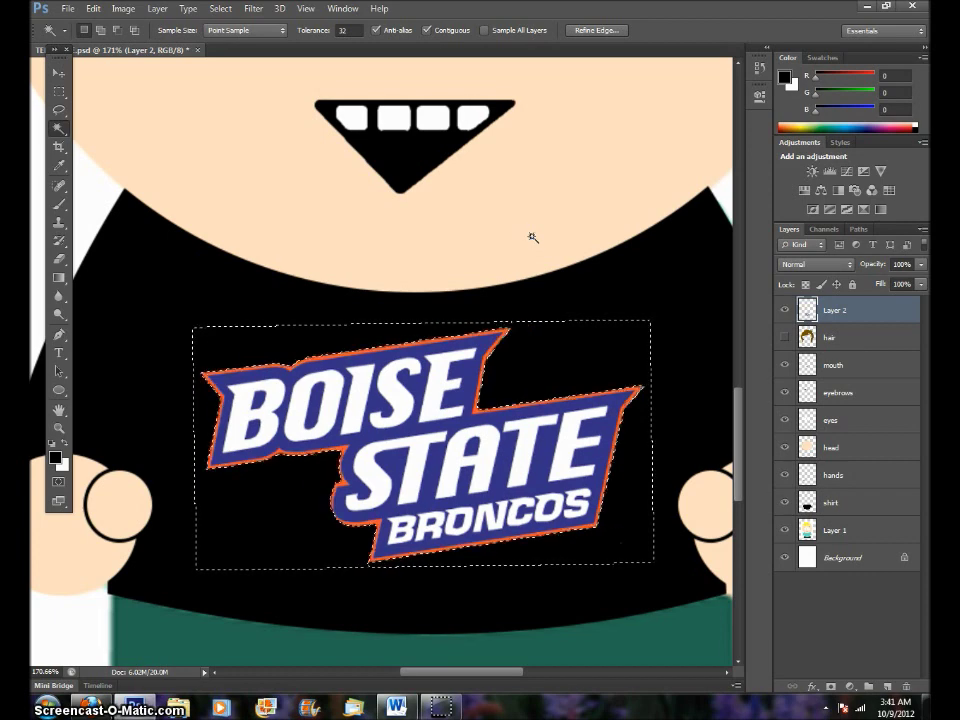
left_click(216, 12)
left_click(225, 36)
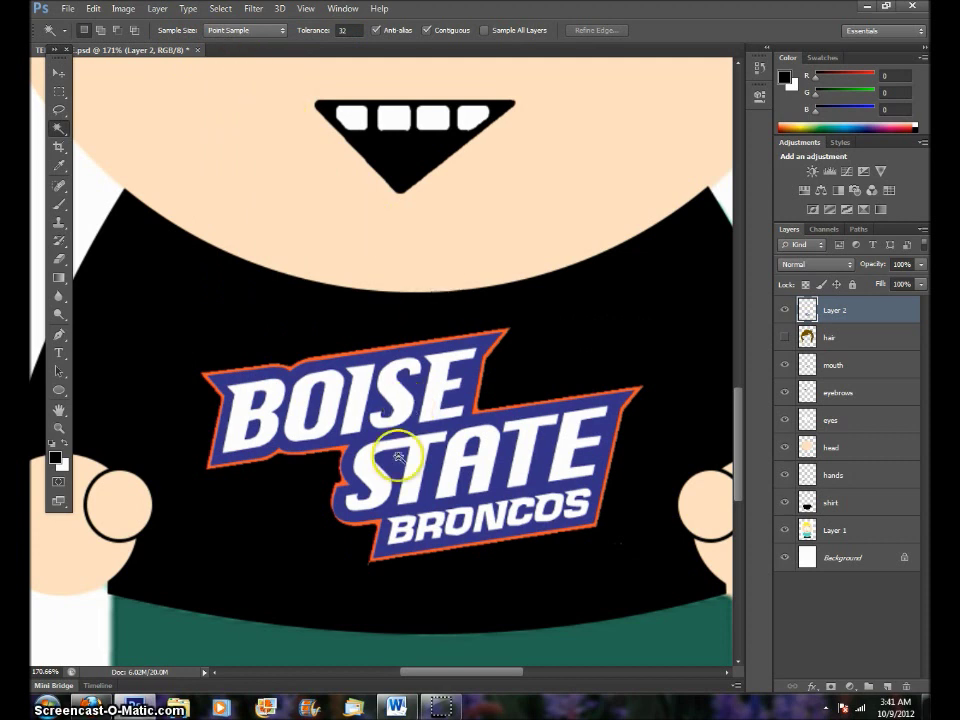
left_click(305, 10)
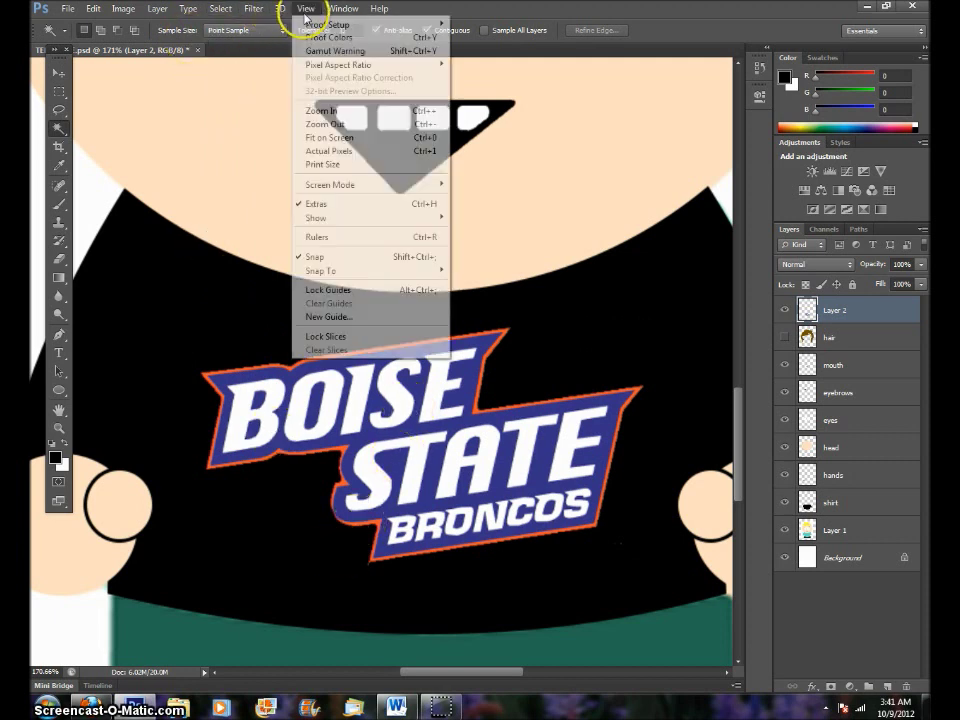
left_click(325, 138)
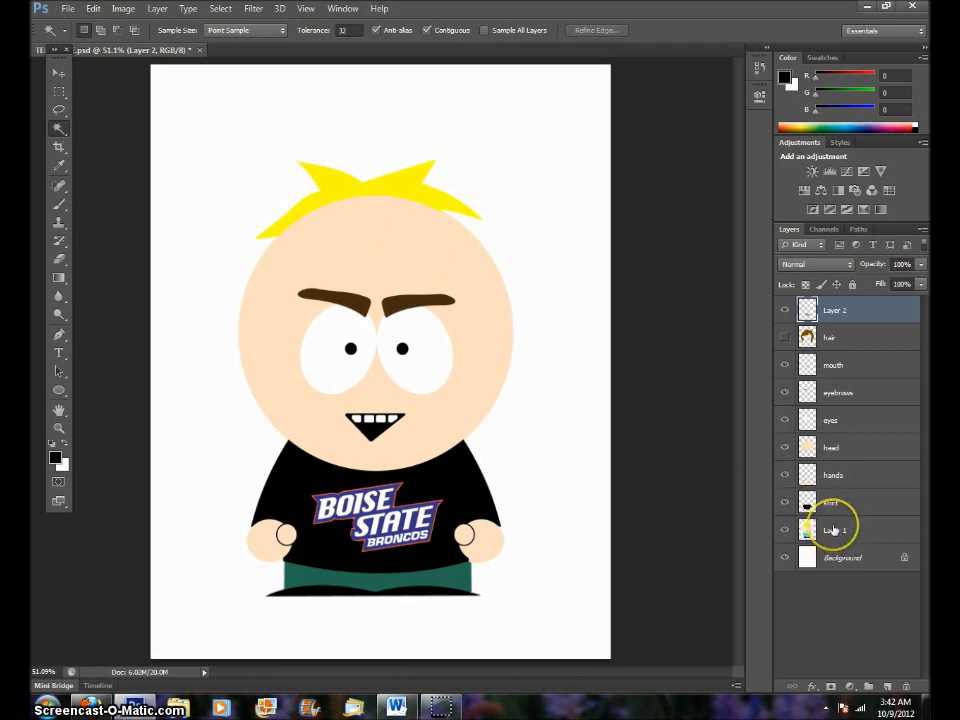
Draw a rectangle about 521 by 132 px over the template's green pants, filled with the blue-purple sampled from the logo.
left_click(786, 530)
left_click(786, 531)
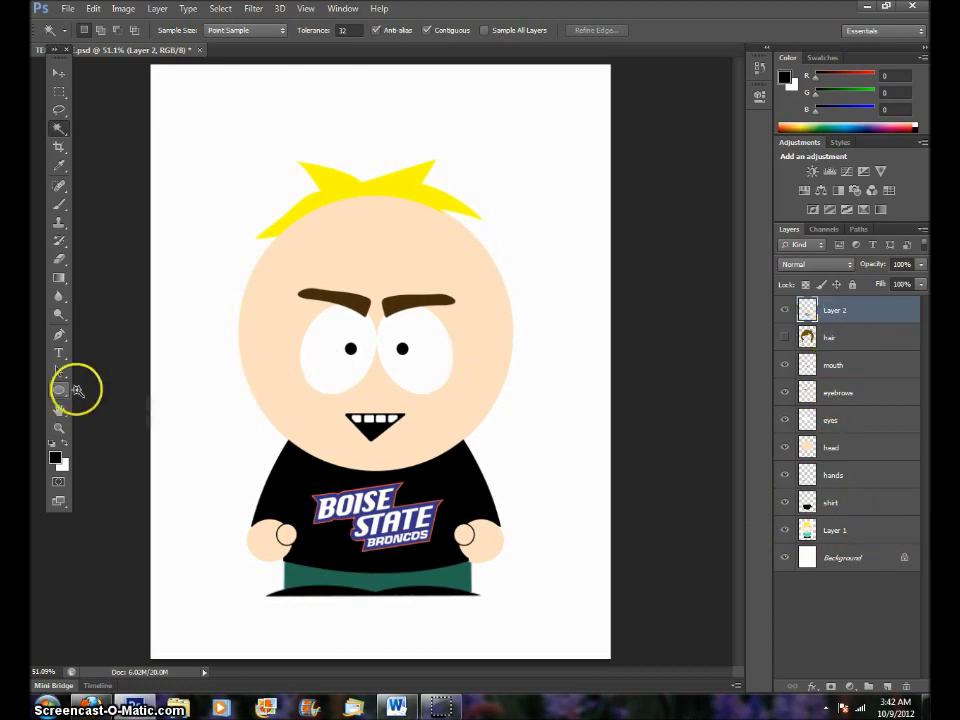
left_click(60, 390)
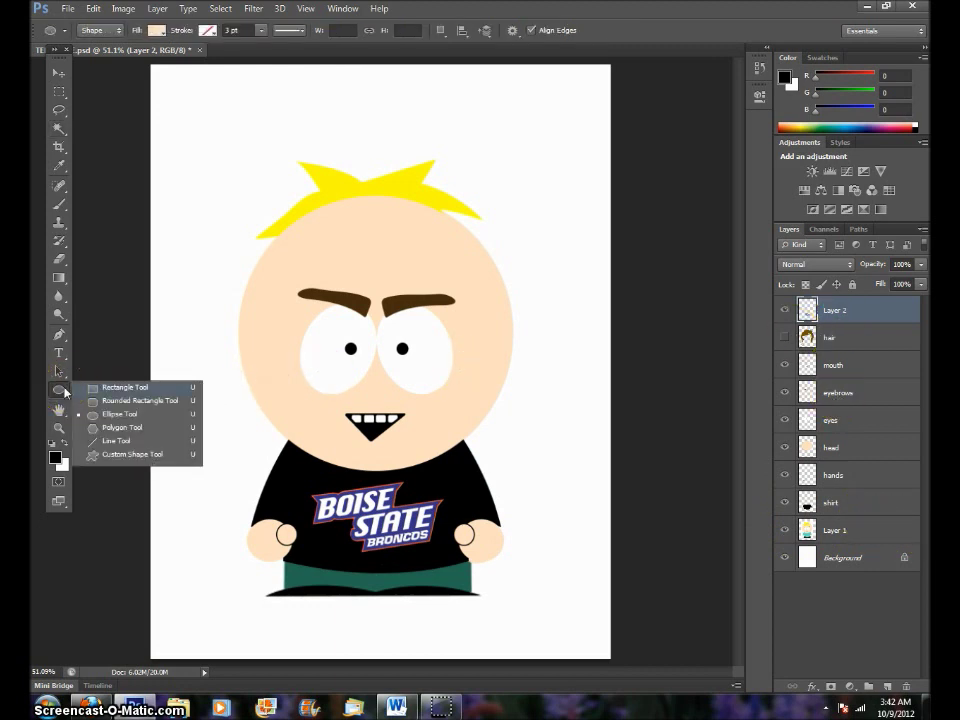
left_click(116, 388)
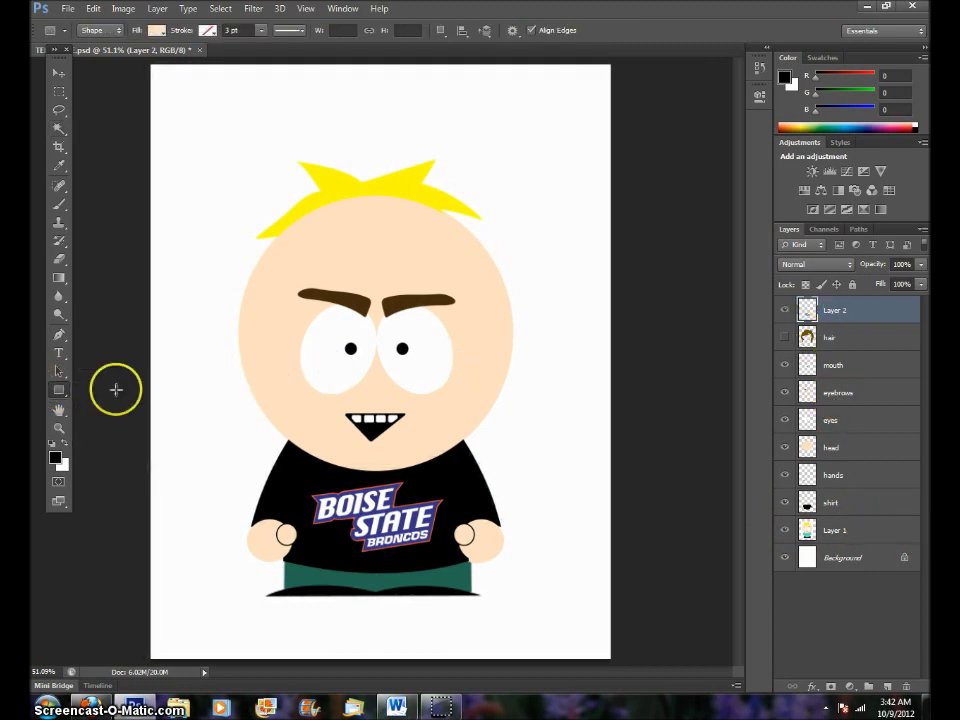
left_click(154, 31)
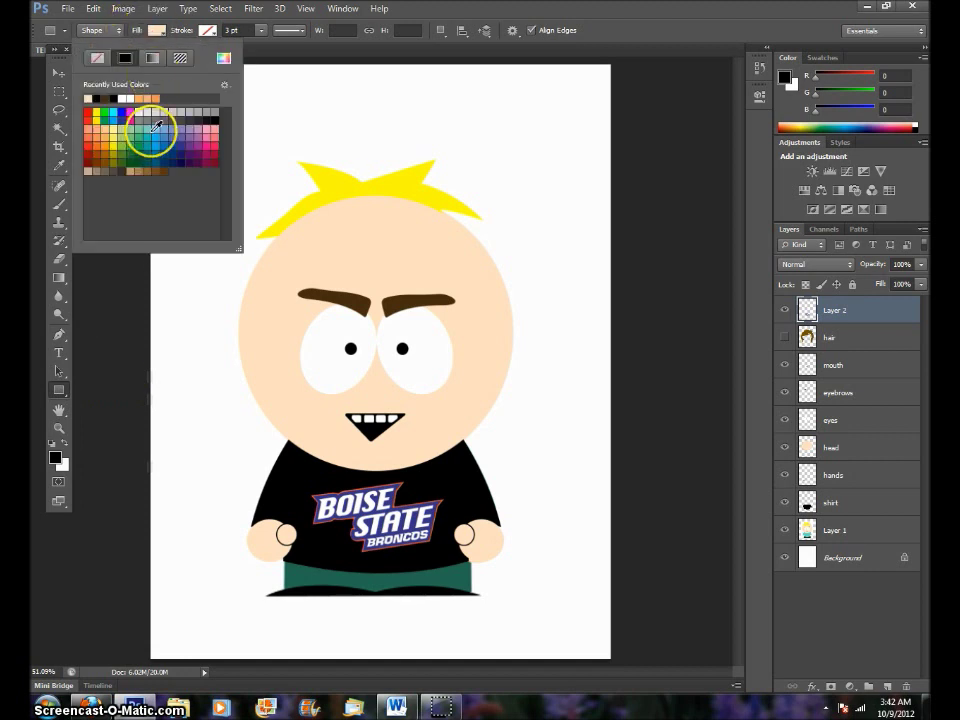
left_click(221, 57)
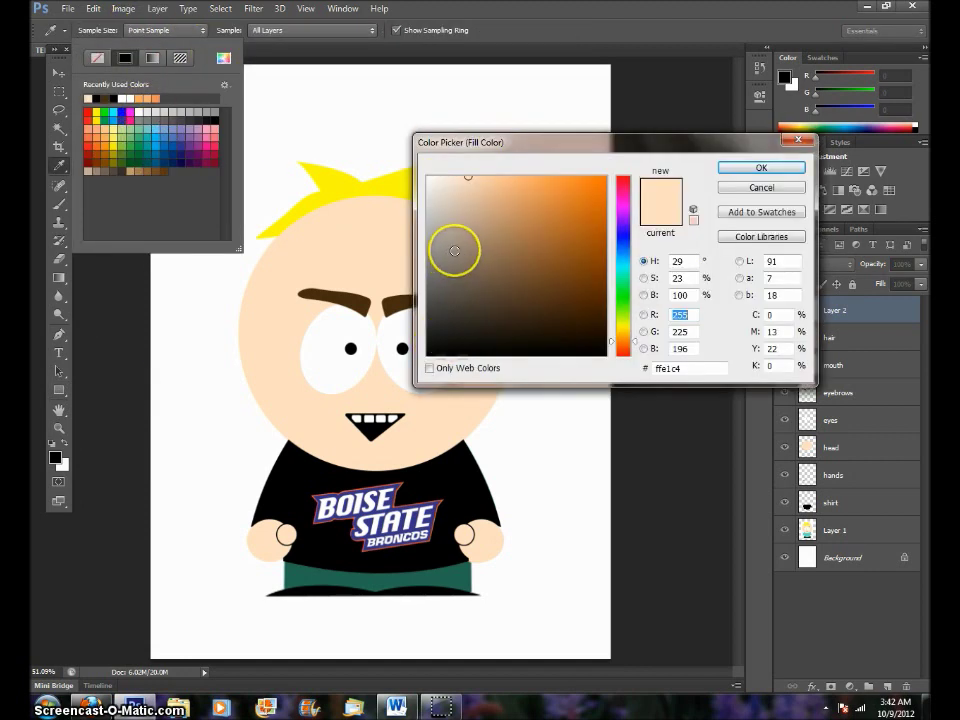
left_click(456, 251)
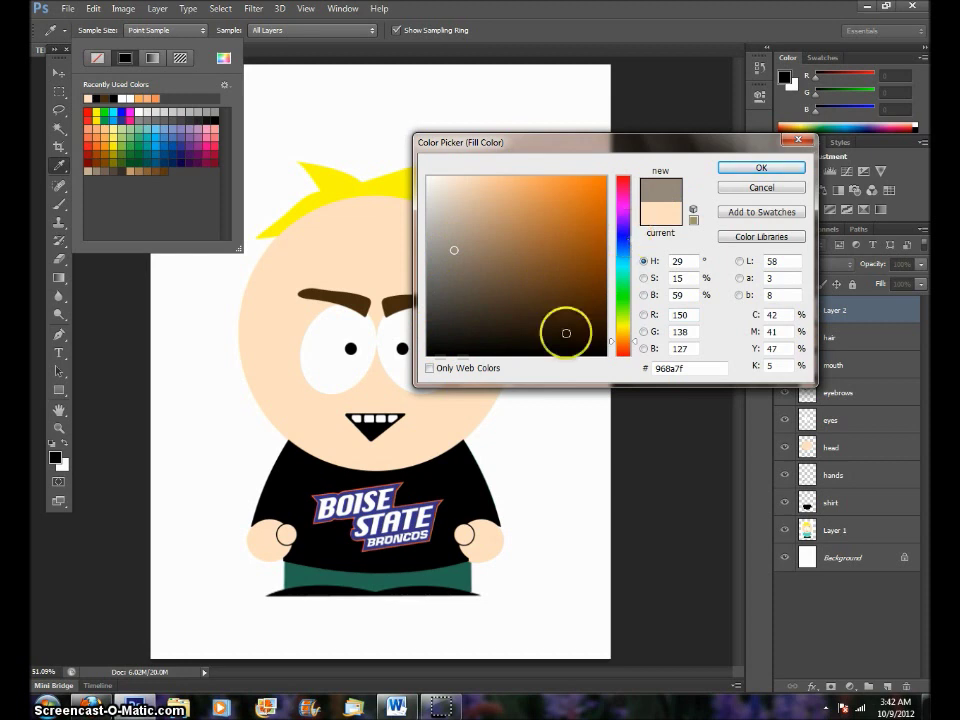
left_click(417, 516)
left_click(758, 167)
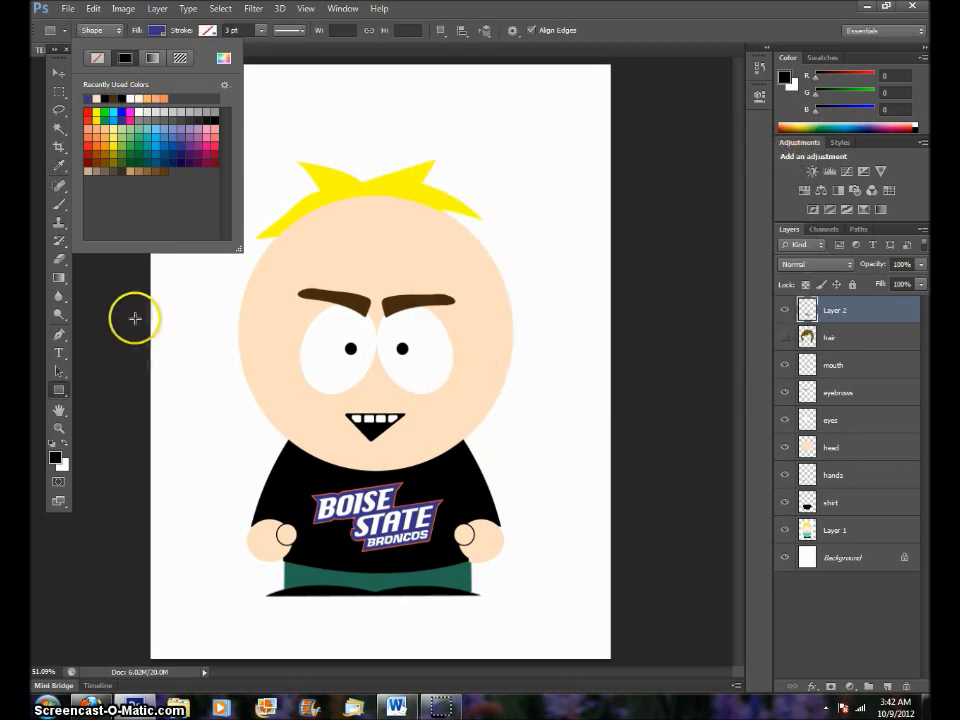
left_click_drag(285, 545, 472, 594)
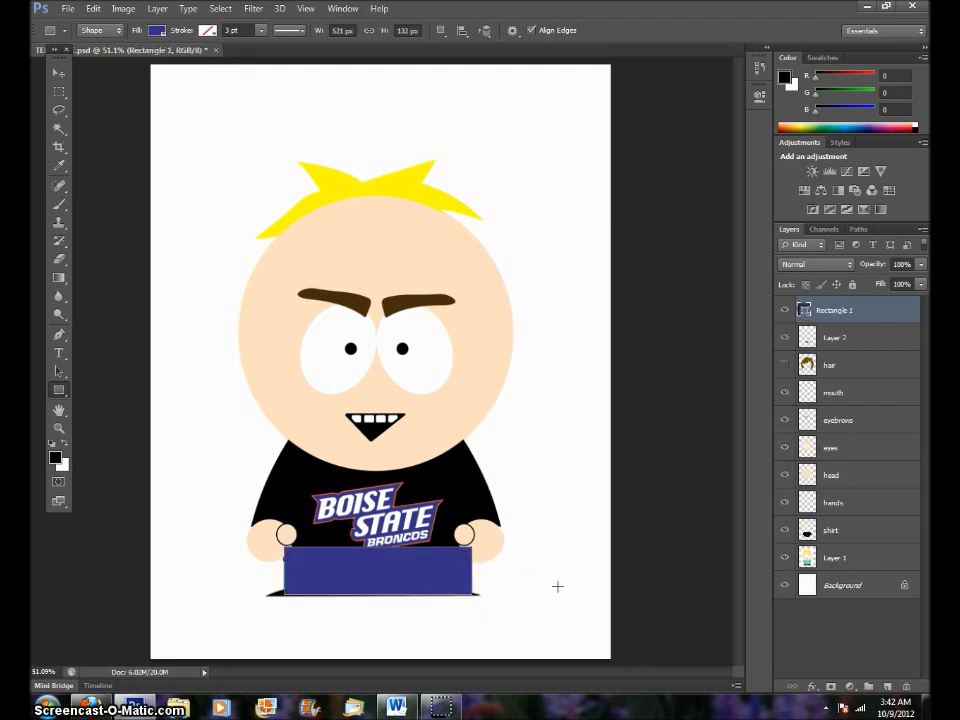
Rasterize the rectangle layer, rename it pants and move it directly below the shirt layer.
right_click(877, 313)
left_click(707, 255)
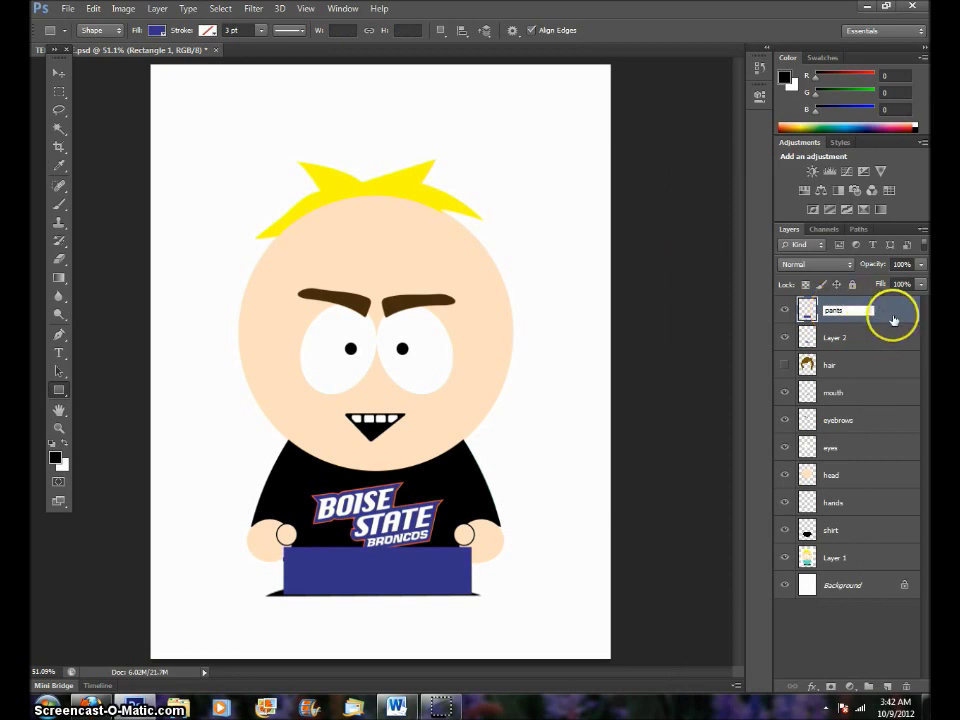
key("Return")
left_click_drag(869, 311, 868, 533)
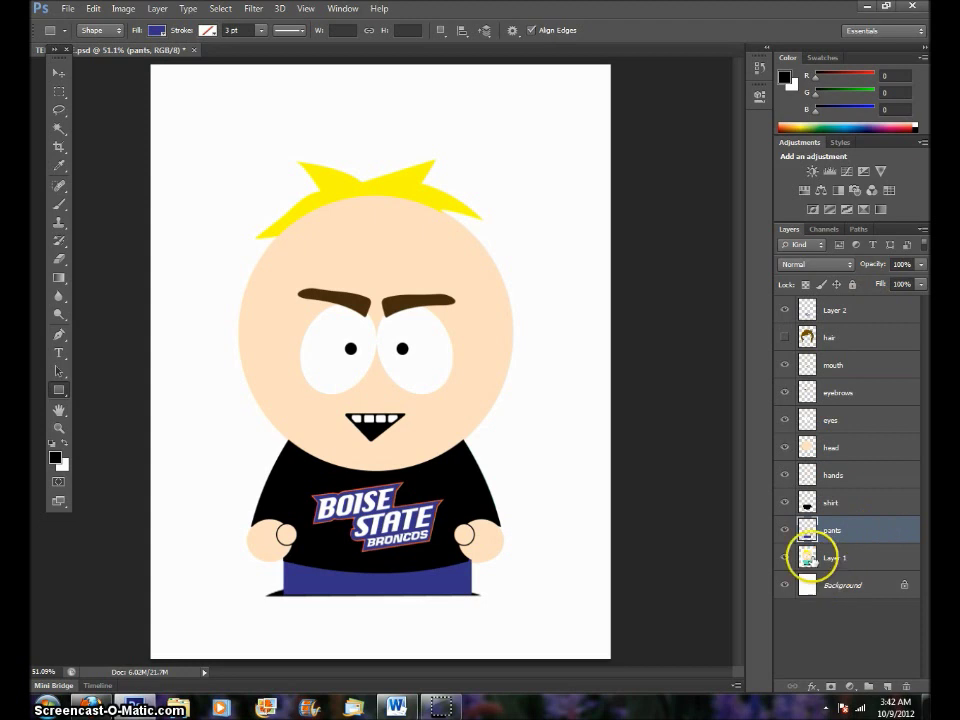
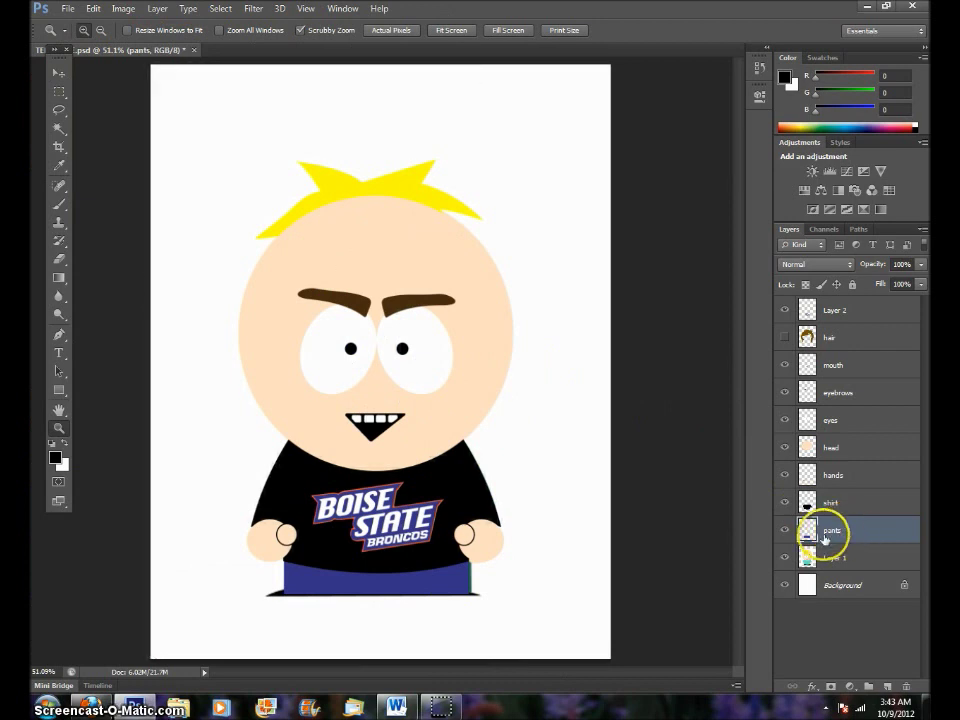
Hide the pants layer and set the Ellipse tool's fill to the logo's orange outline colour, fd572d.
left_click(784, 531)
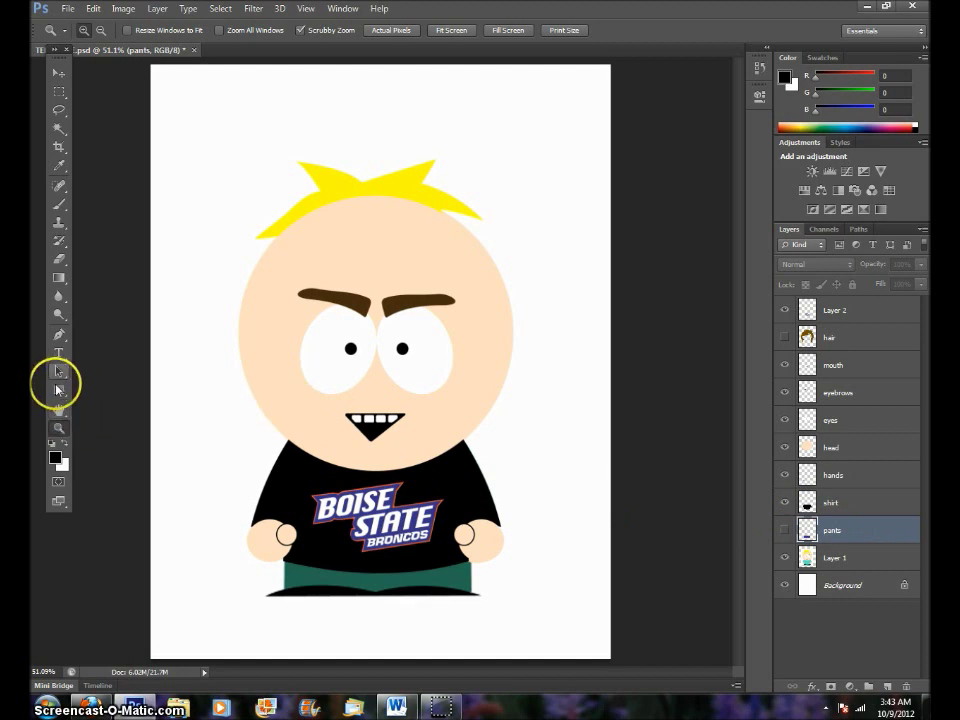
left_click(59, 391)
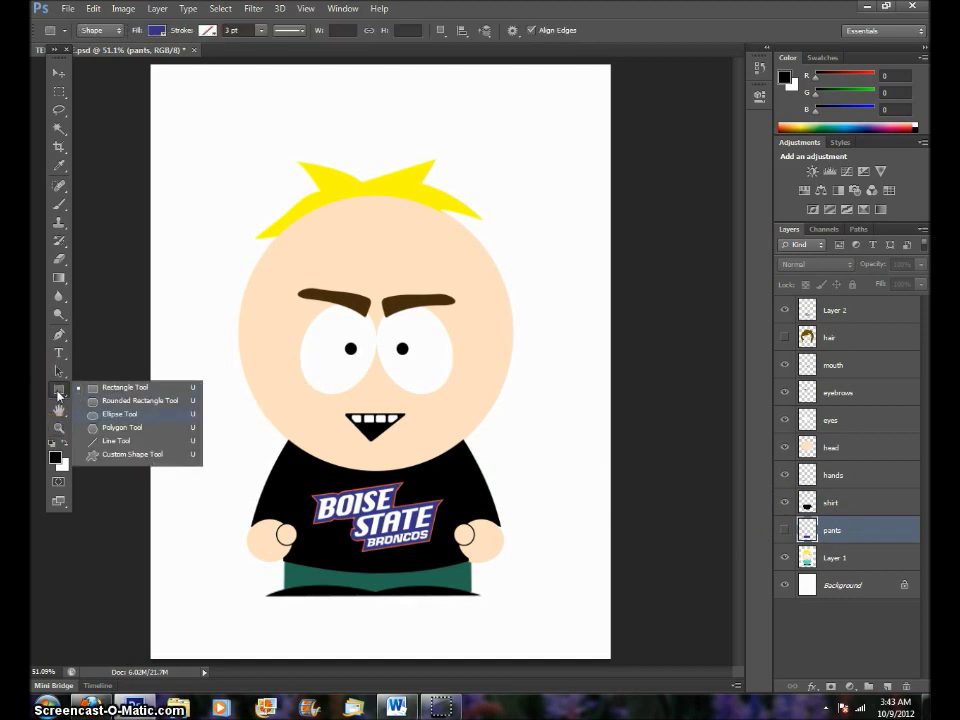
left_click(120, 413)
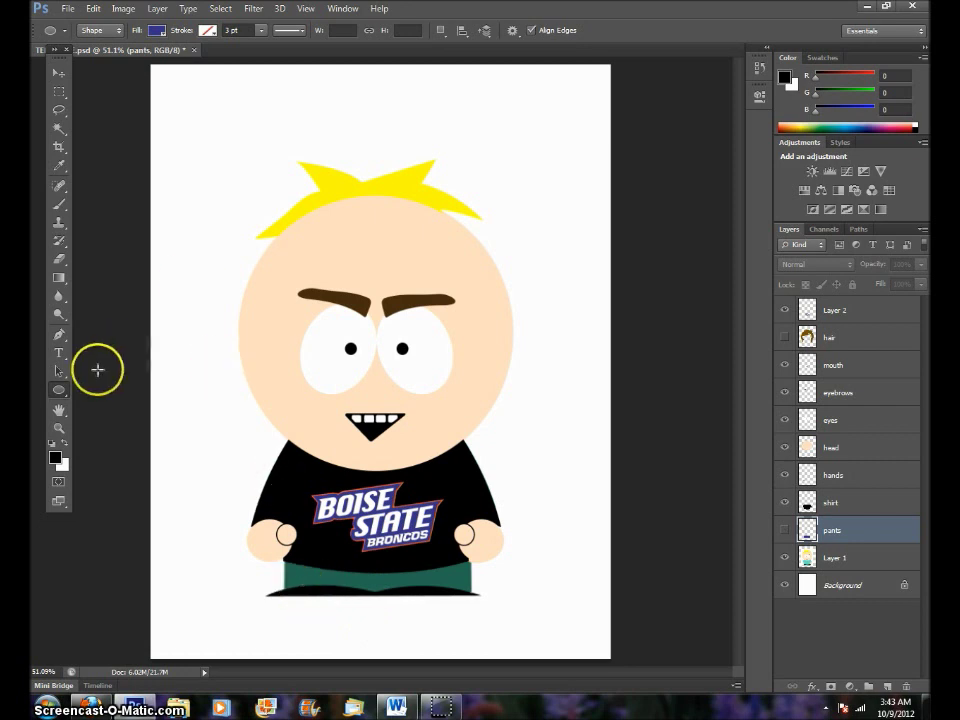
left_click(55, 459)
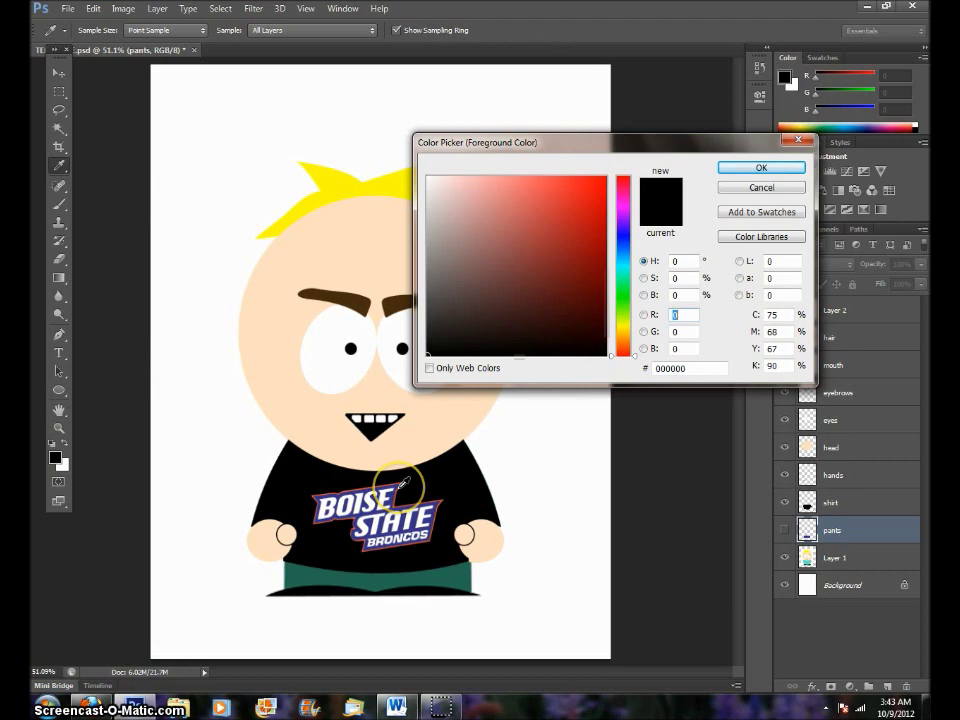
left_click(790, 166)
left_click(156, 30)
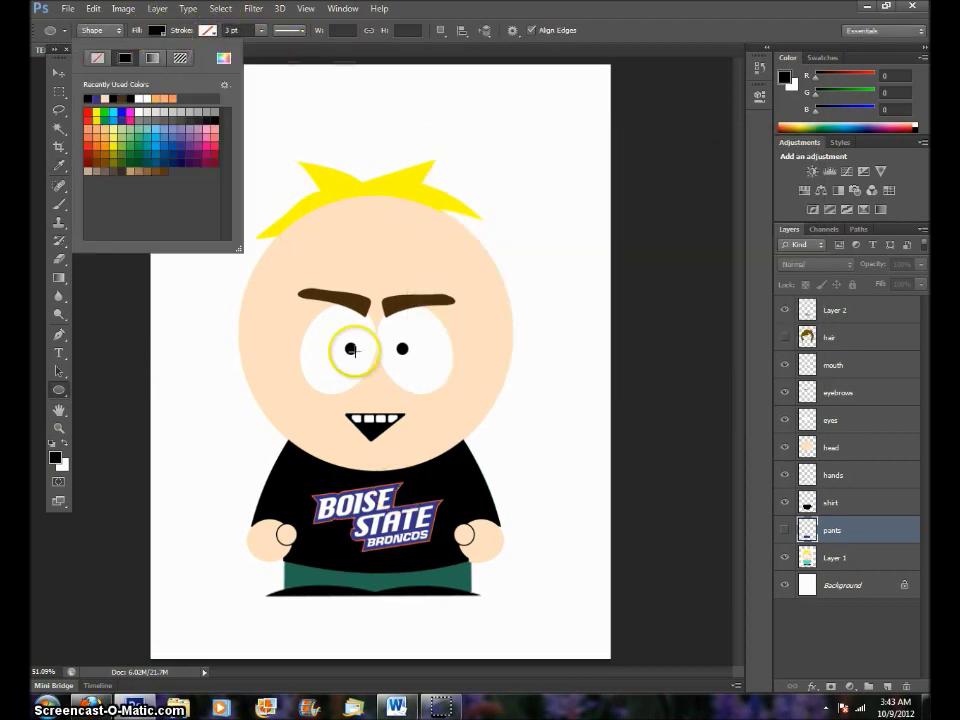
left_click(224, 58)
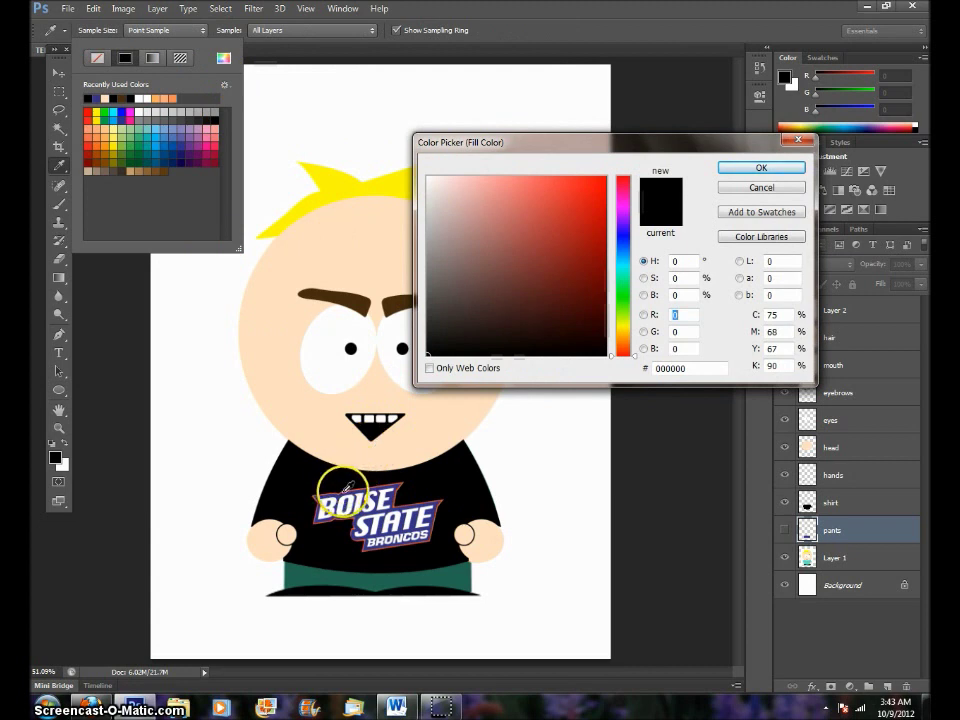
left_click(346, 487)
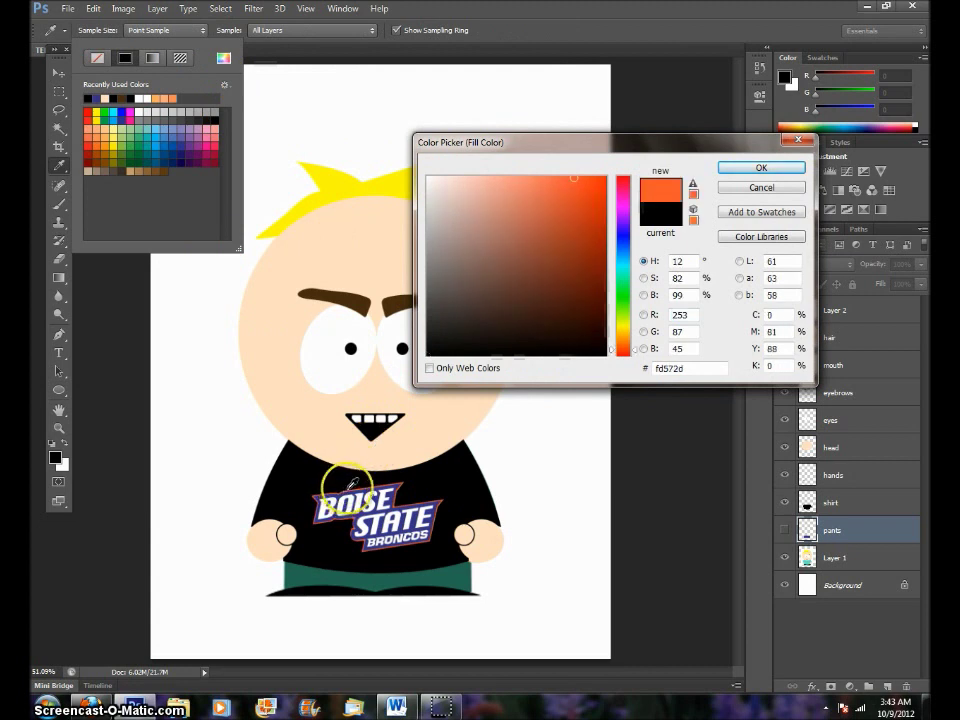
left_click(740, 167)
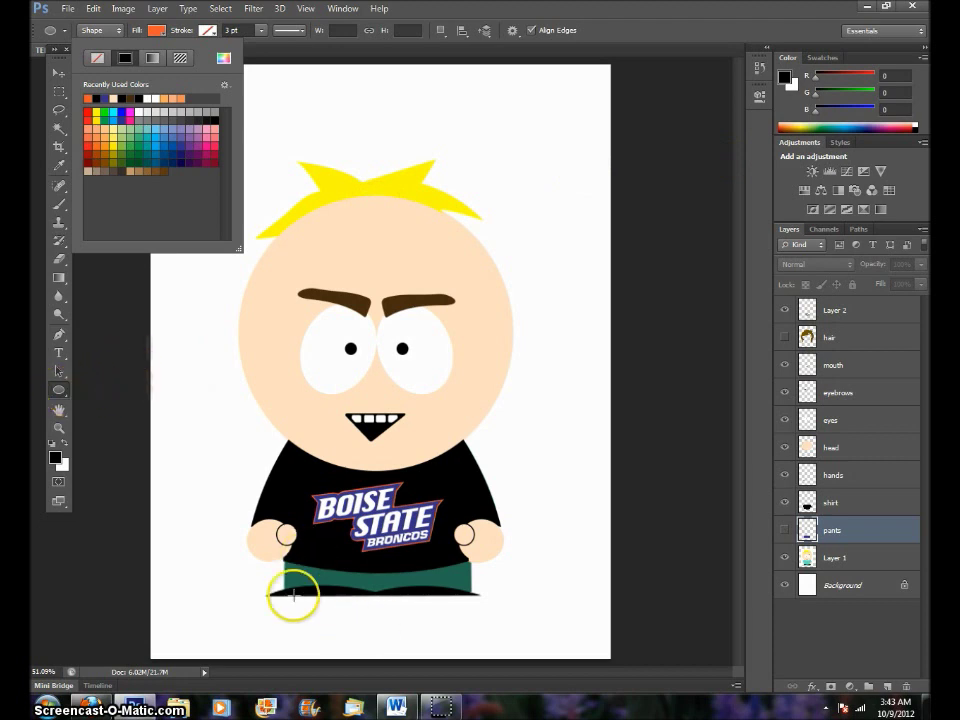
Draw a flat orange ellipse over the template's left-hand shoe.
left_click_drag(263, 590, 379, 620)
left_click_drag(304, 598, 349, 603)
left_click(58, 73)
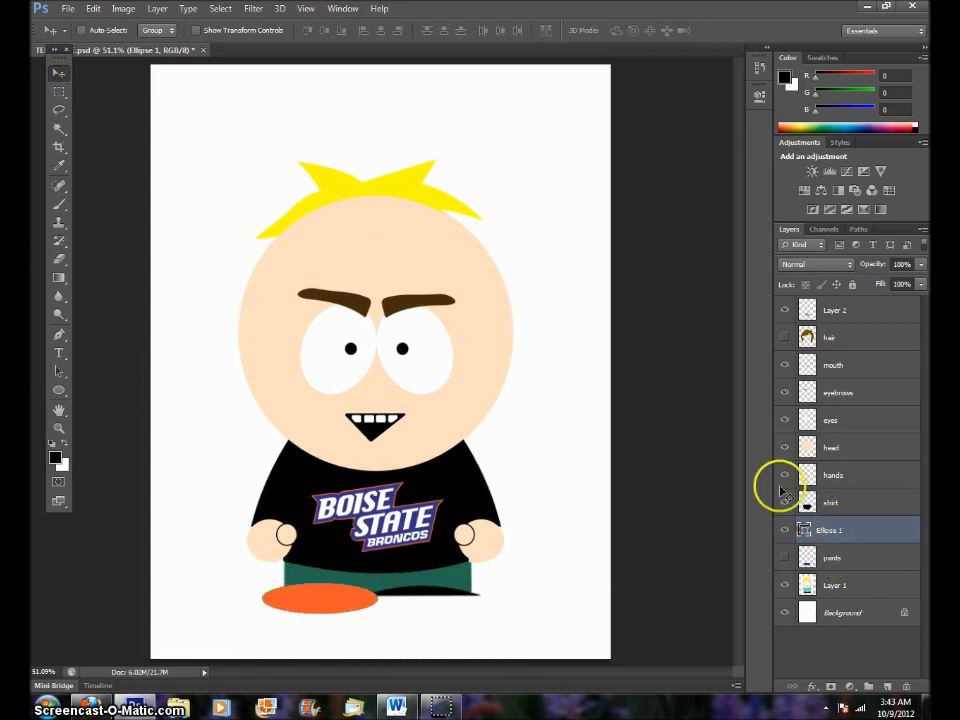
Rasterize the orange ellipse layer, delete the ellipse's lower half to leave a flat-bottomed shoe, and clear the selection.
right_click(874, 530)
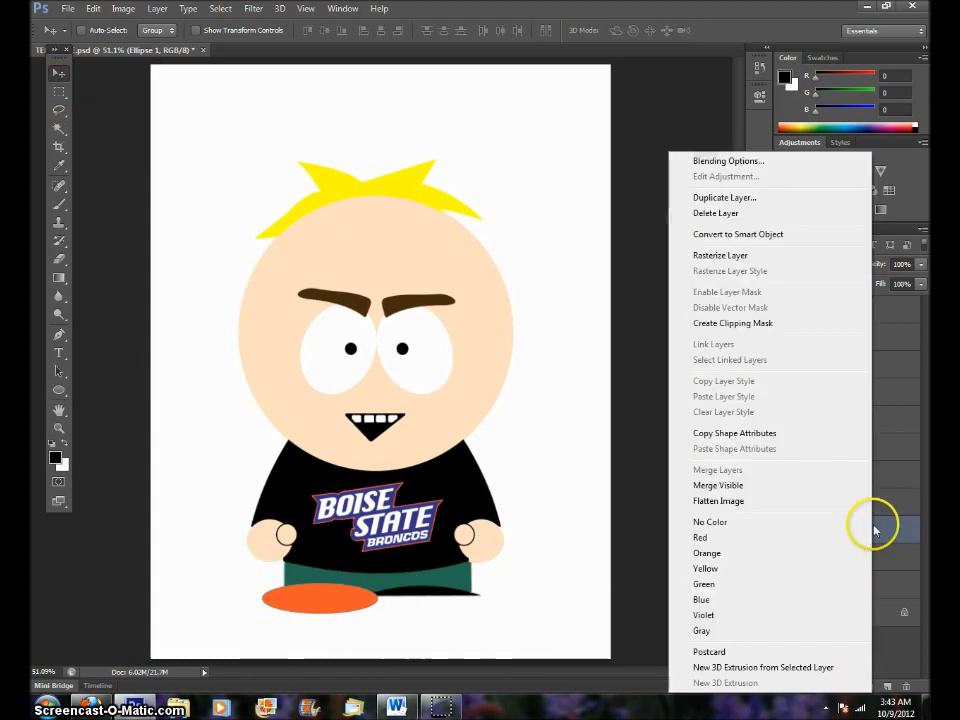
left_click(714, 257)
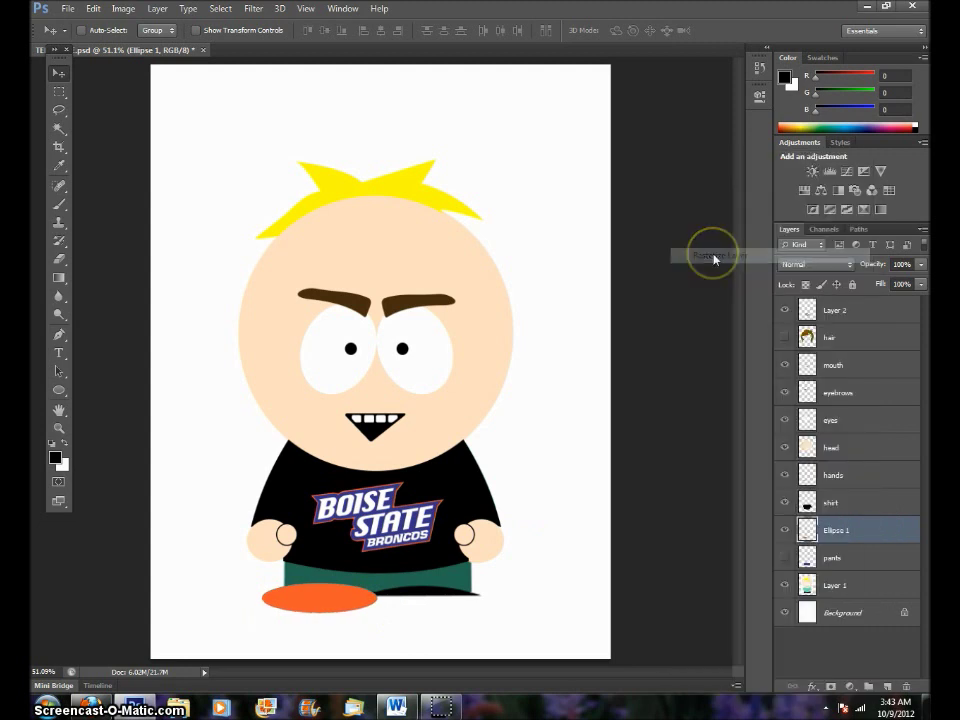
left_click(59, 97)
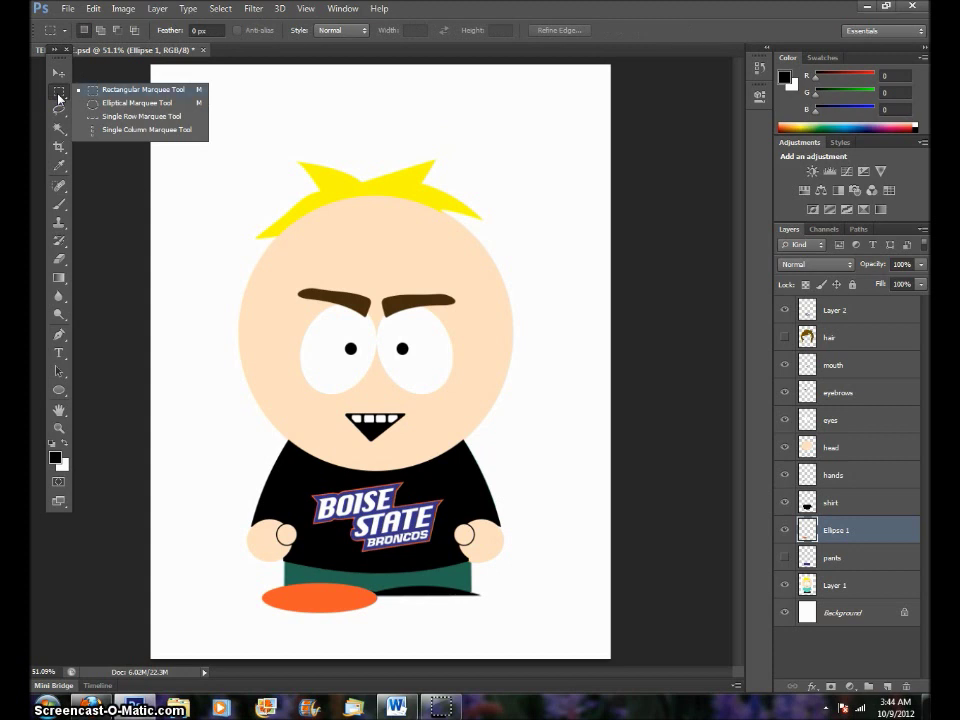
left_click(59, 97)
left_click_drag(245, 597, 407, 654)
left_click_drag(341, 628, 340, 627)
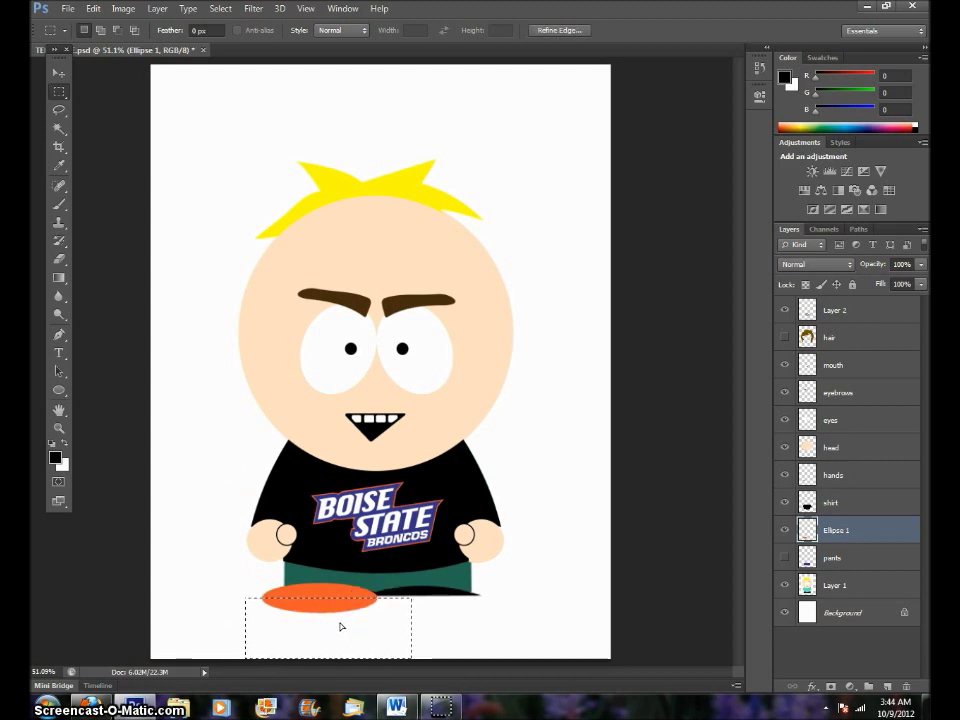
key("Delete")
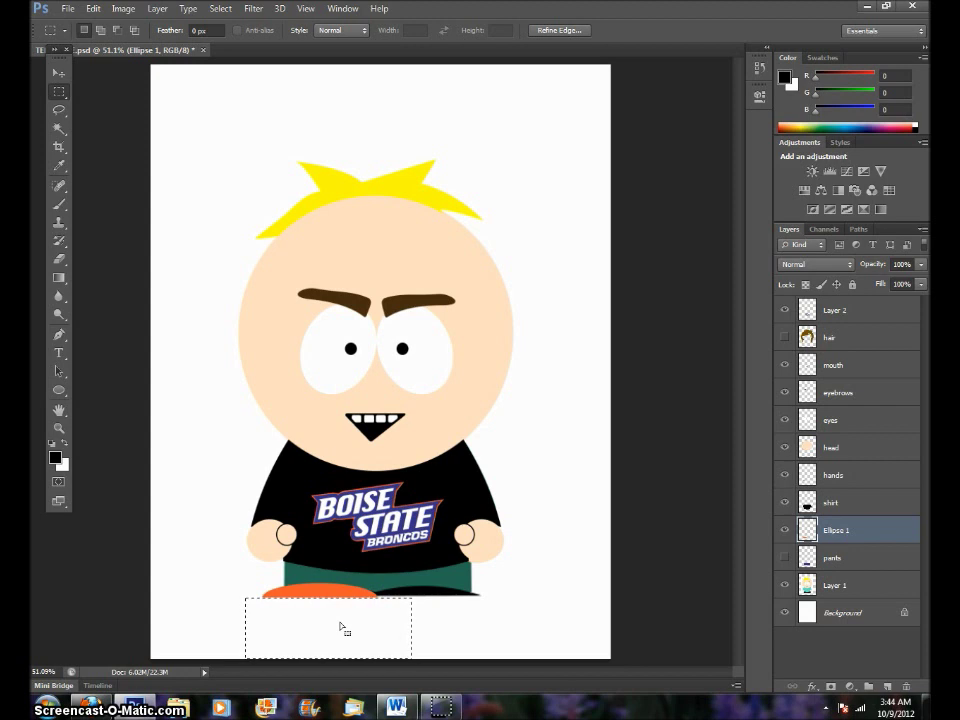
left_click(216, 9)
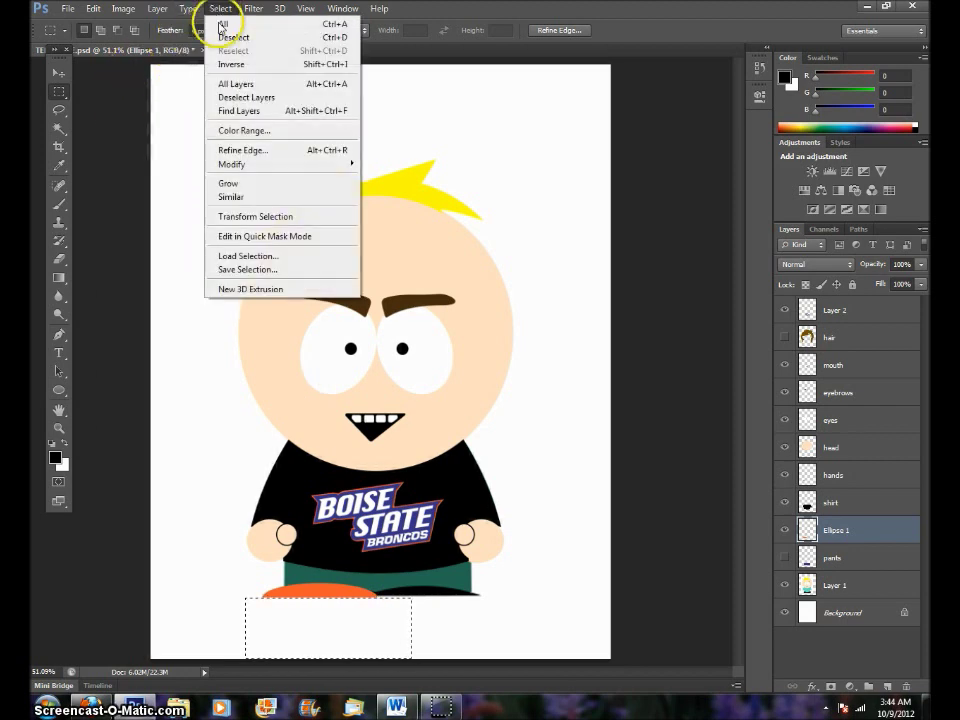
left_click(228, 36)
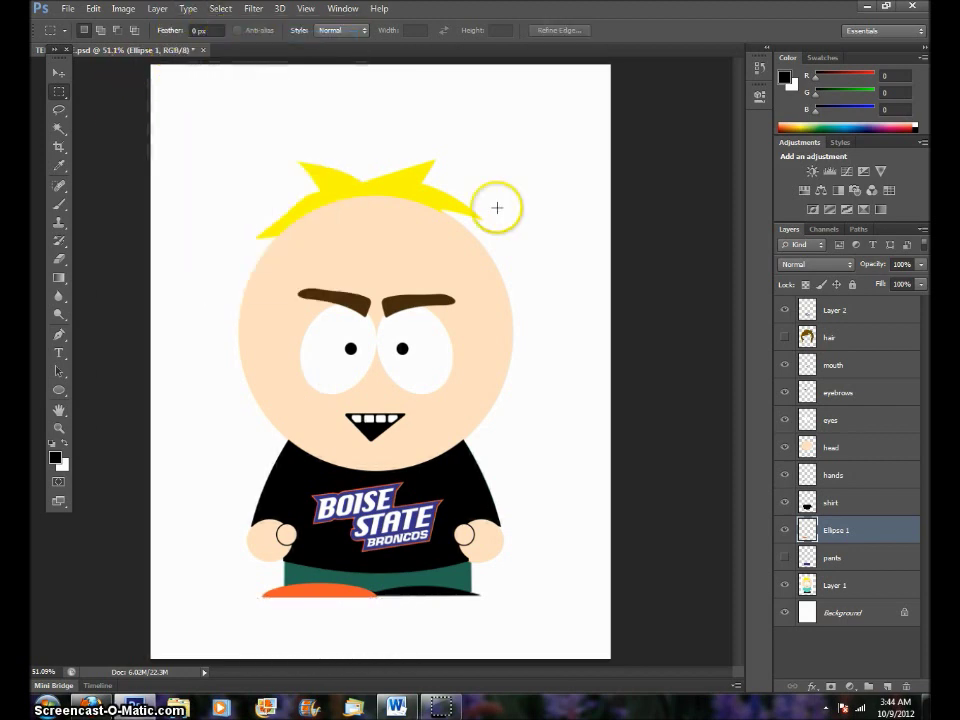
Duplicate the orange shoe layer and move the copy over the template's right-hand shoe.
right_click(871, 539)
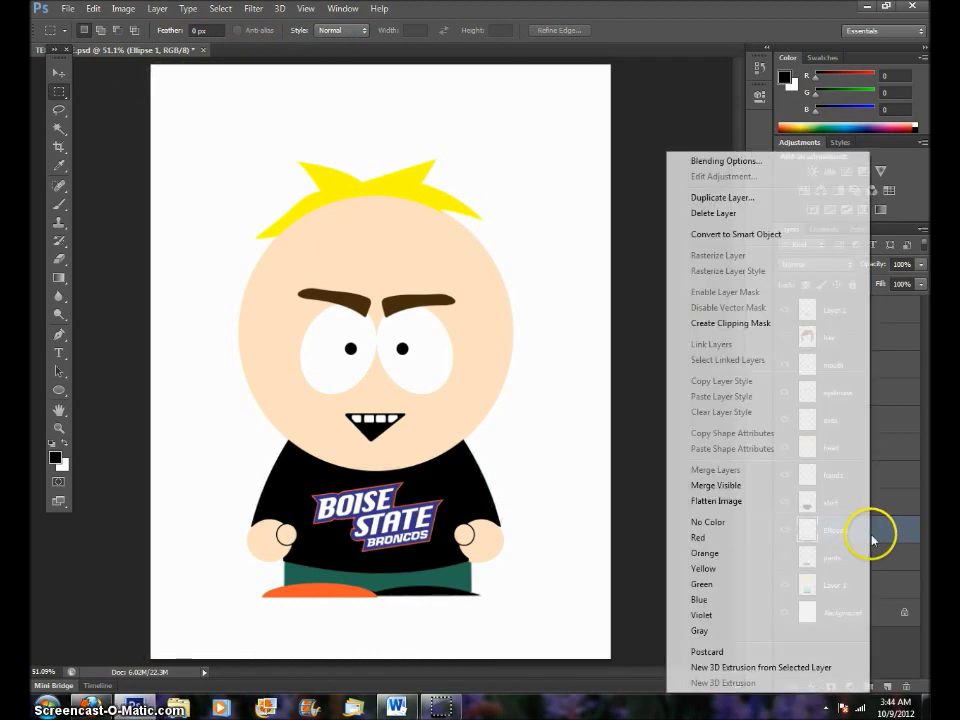
left_click(708, 198)
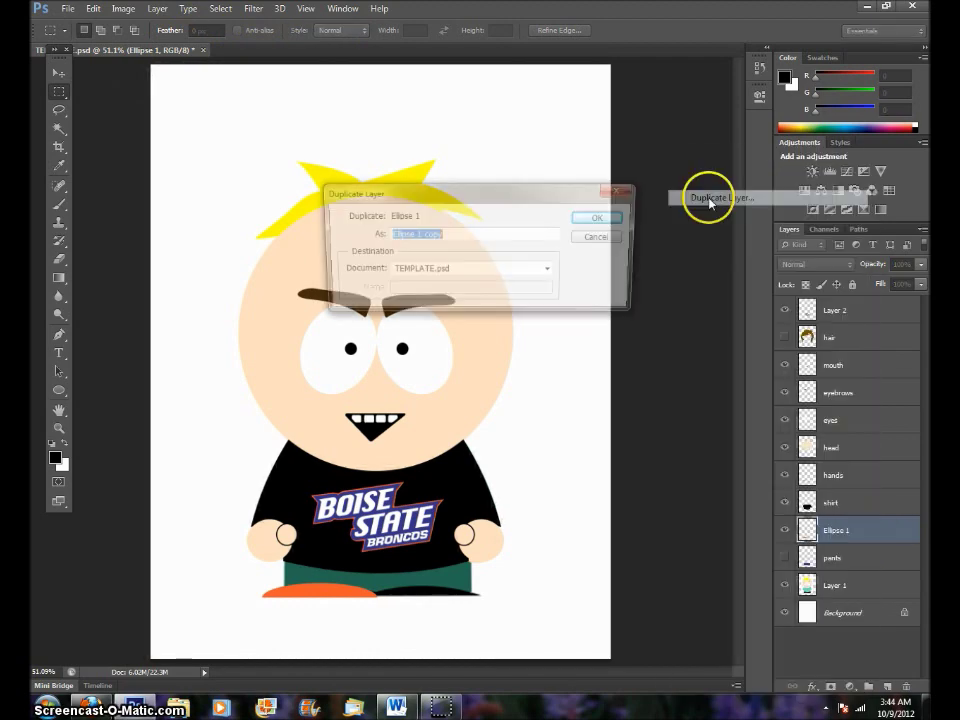
left_click(600, 218)
left_click(57, 74)
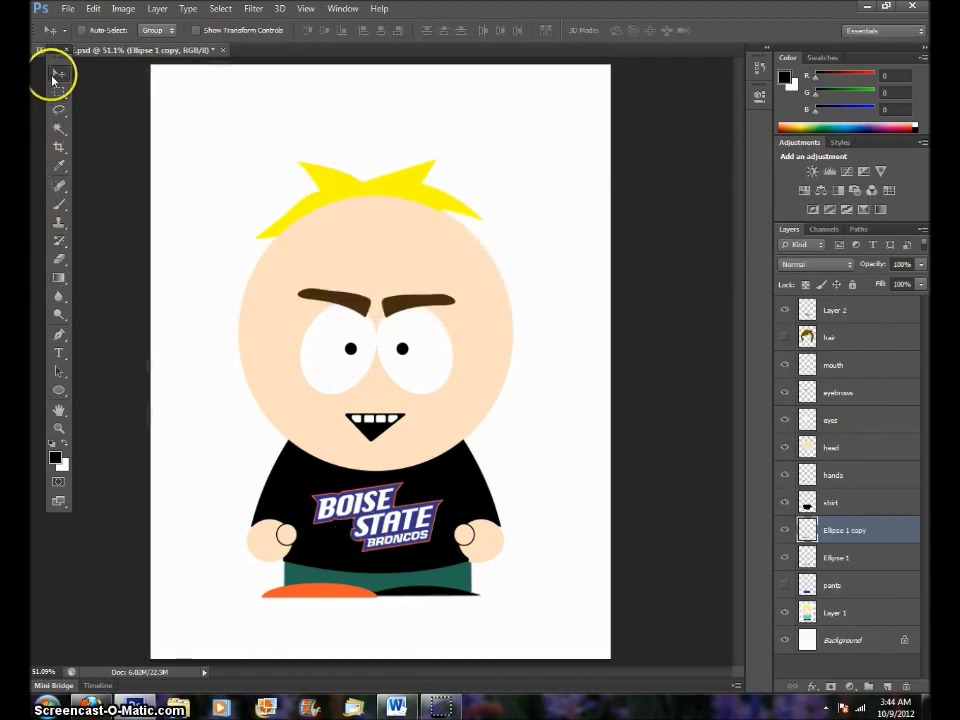
left_click_drag(332, 591, 436, 597)
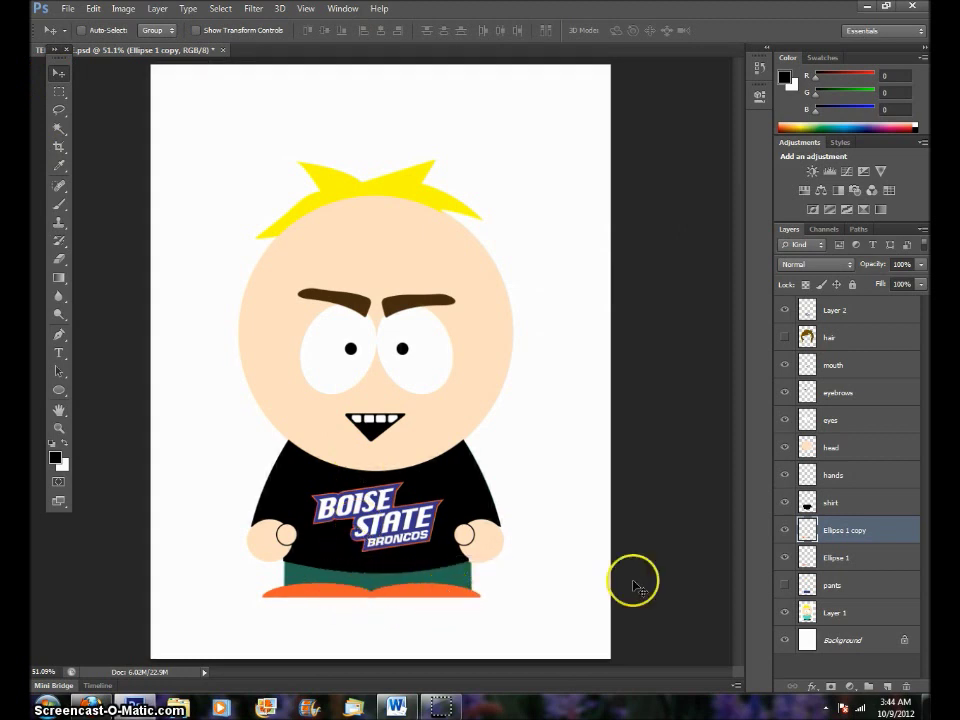
Merge the two orange shoe layers into one and rename the merged layer shoes.
left_click(850, 558, "shift")
right_click(850, 558)
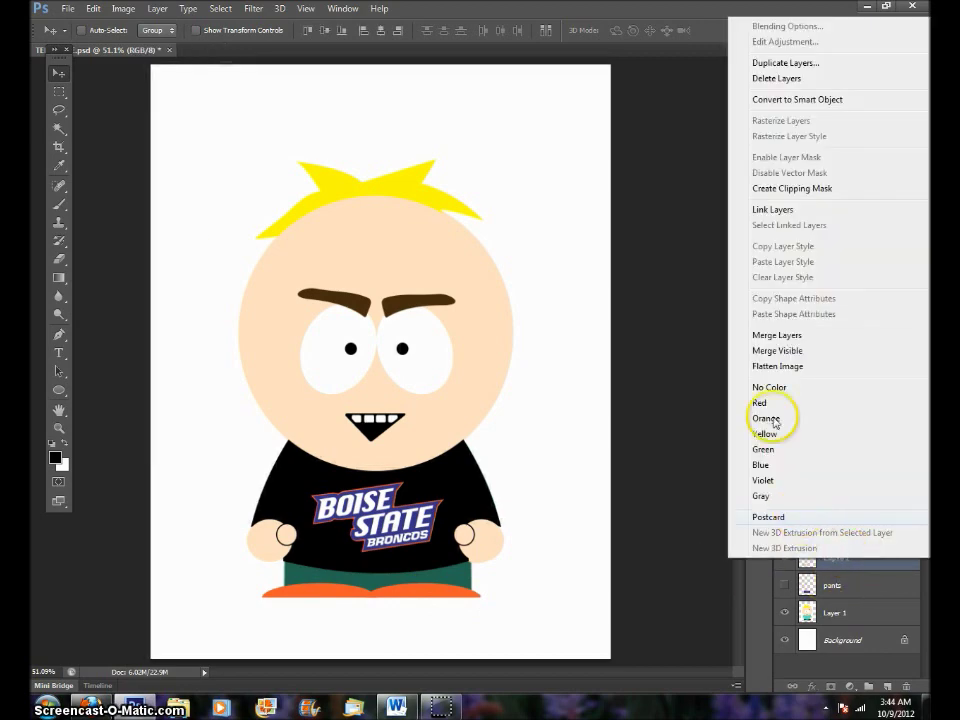
left_click(768, 335)
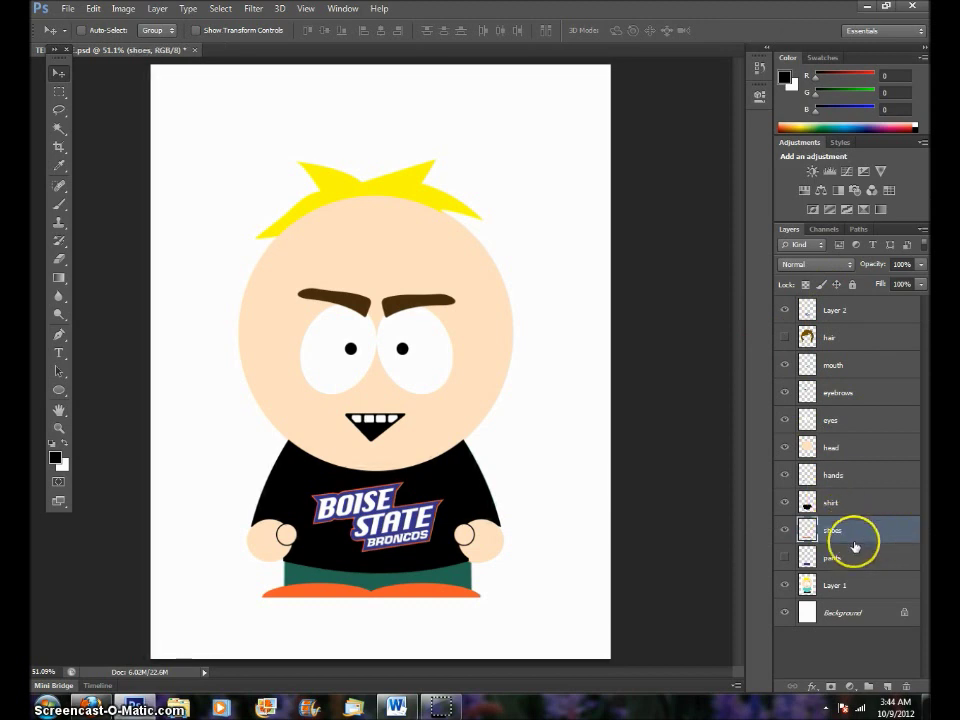
Show the pants layer and hide the template on Layer 1.
left_click(784, 559)
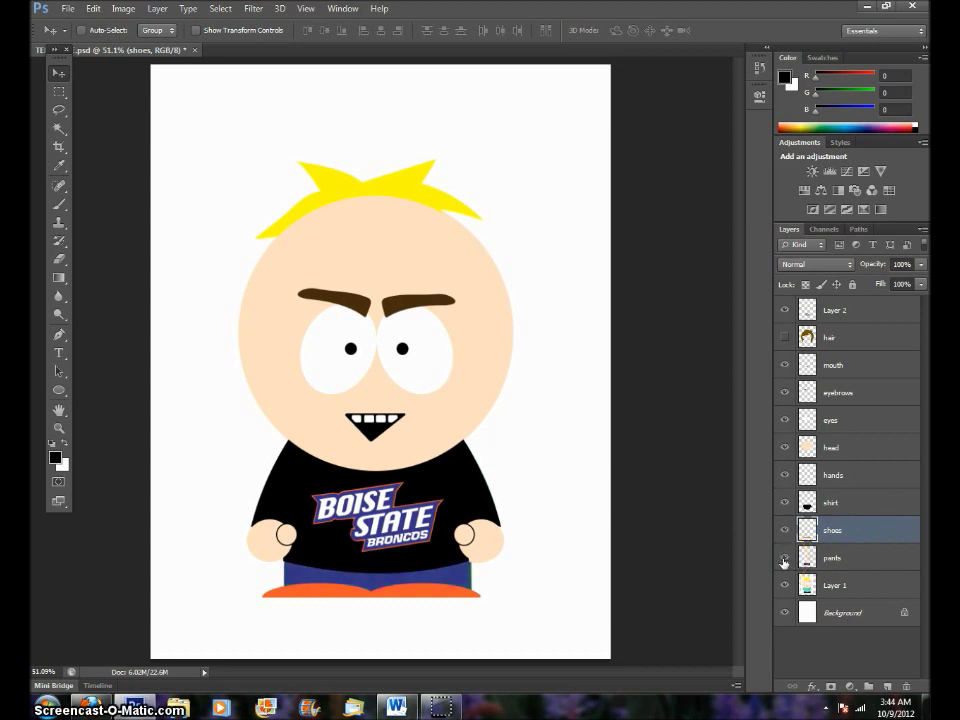
left_click(784, 587)
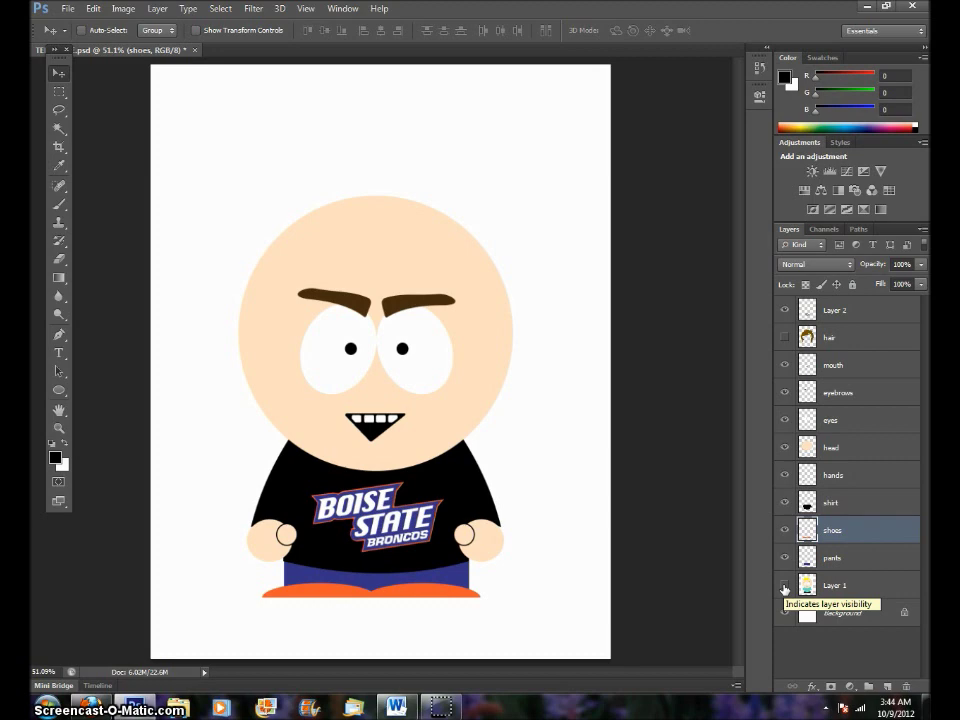
Open the South-Park-Street image from the Backgrounds folder inside South Park Stuff.
left_click(74, 12)
left_click(78, 30)
left_click_drag(662, 195, 664, 255)
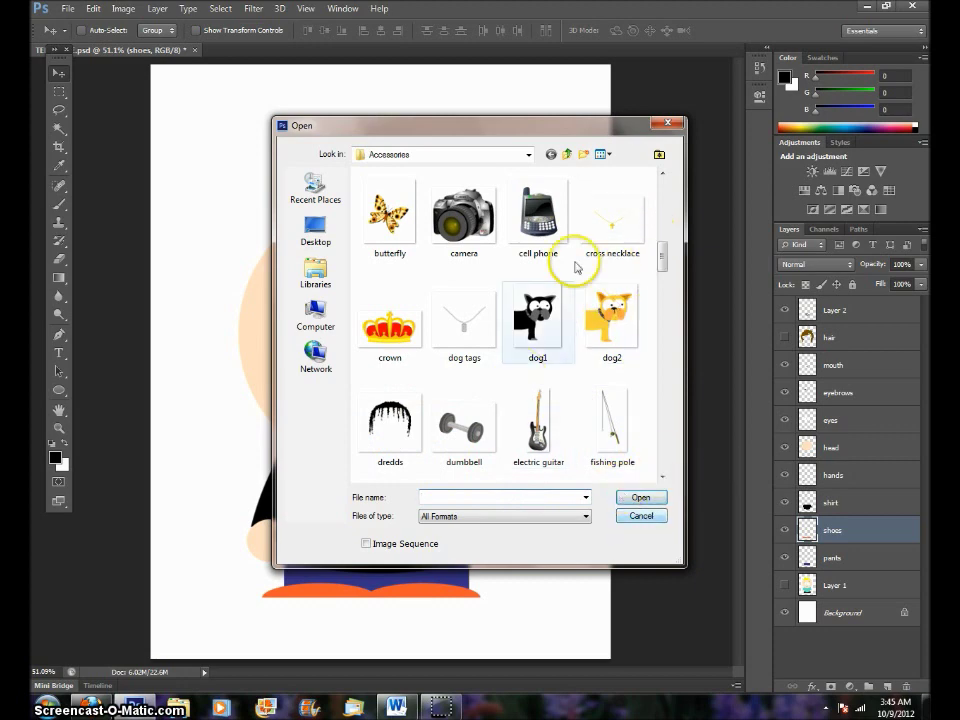
left_click_drag(666, 261, 667, 188)
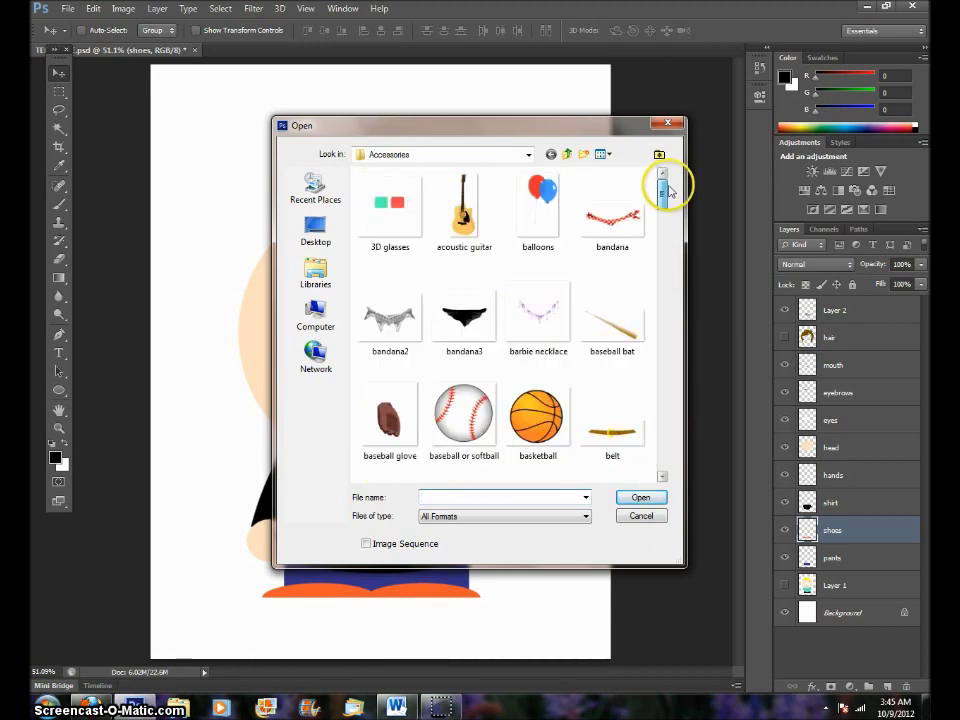
left_click(566, 155)
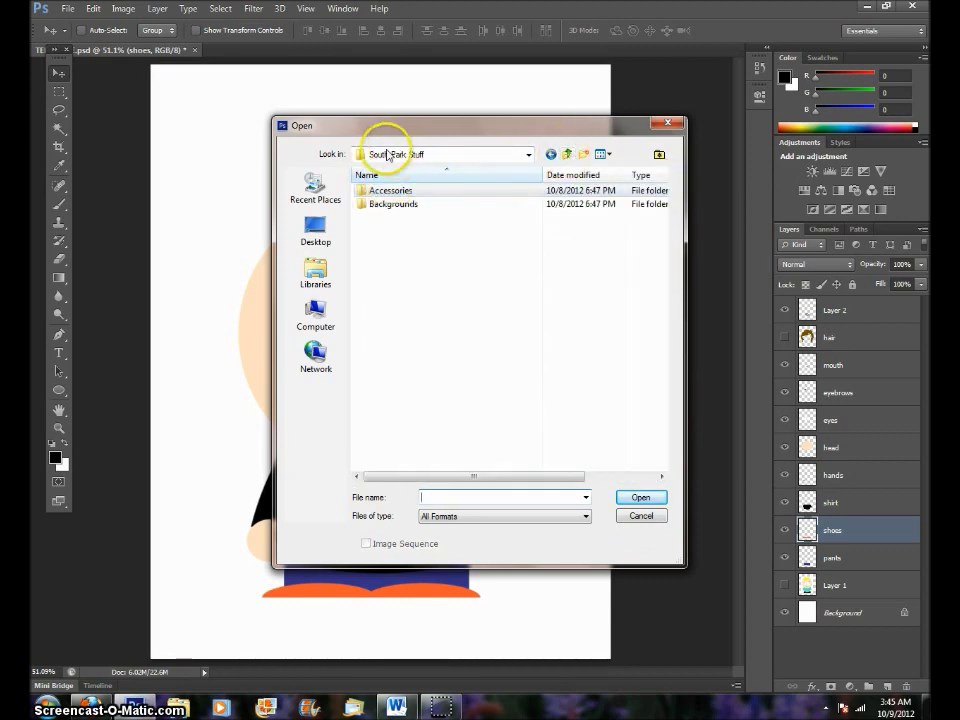
double_click(408, 206)
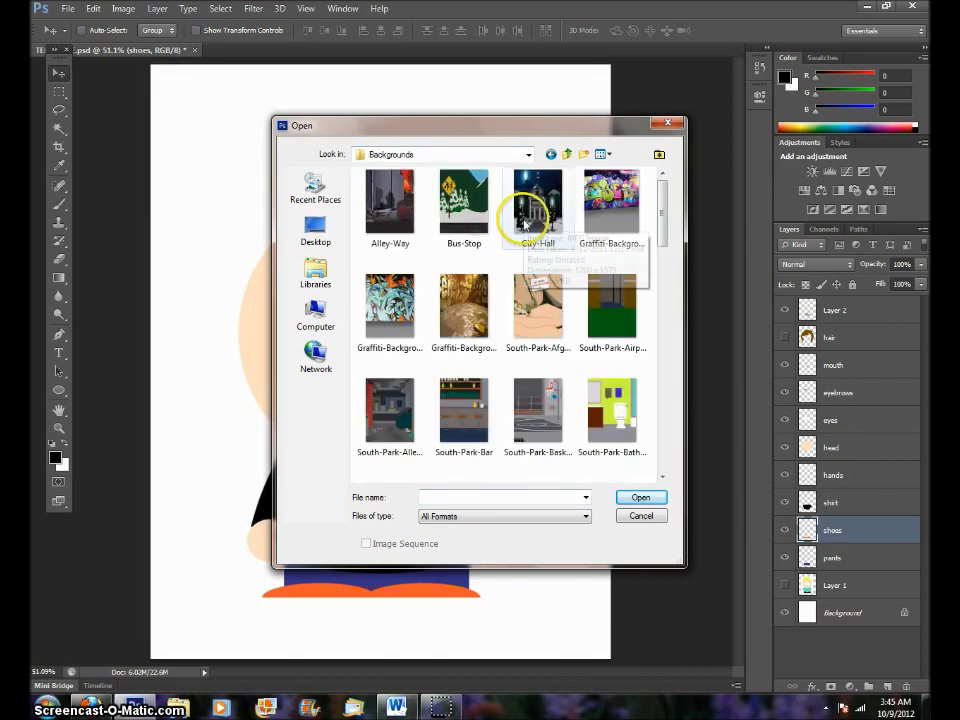
left_click_drag(662, 238, 662, 474)
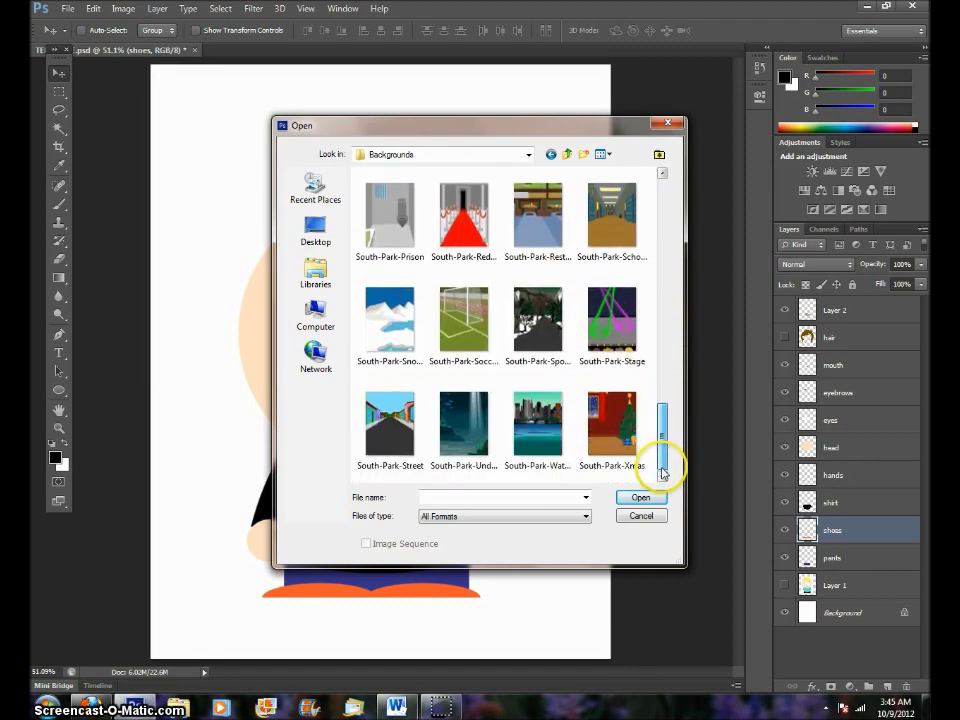
left_click(396, 420)
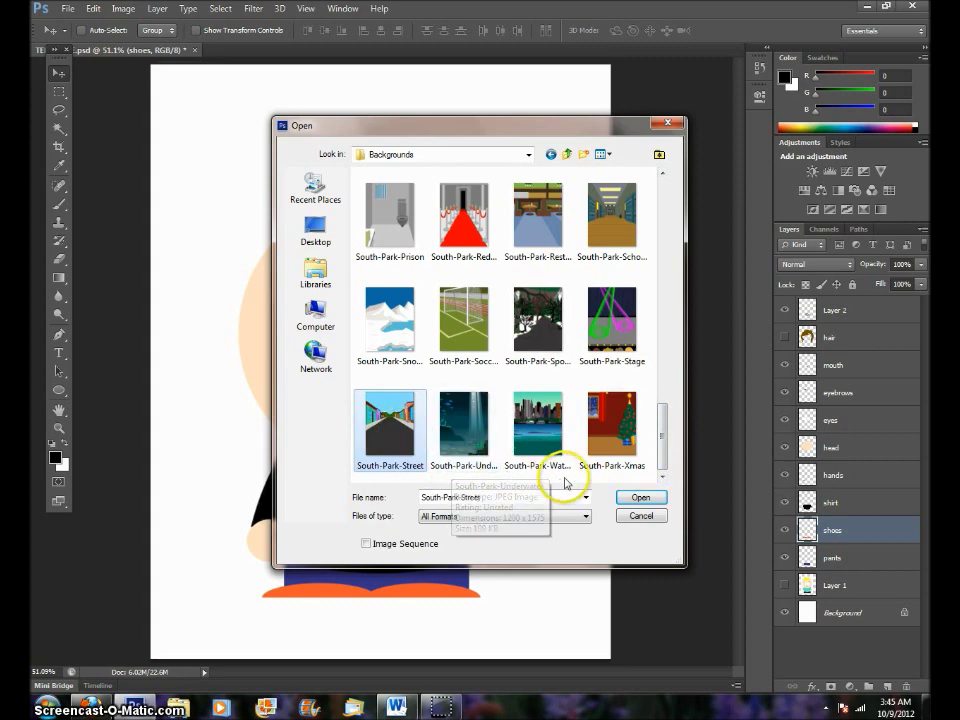
left_click(633, 499)
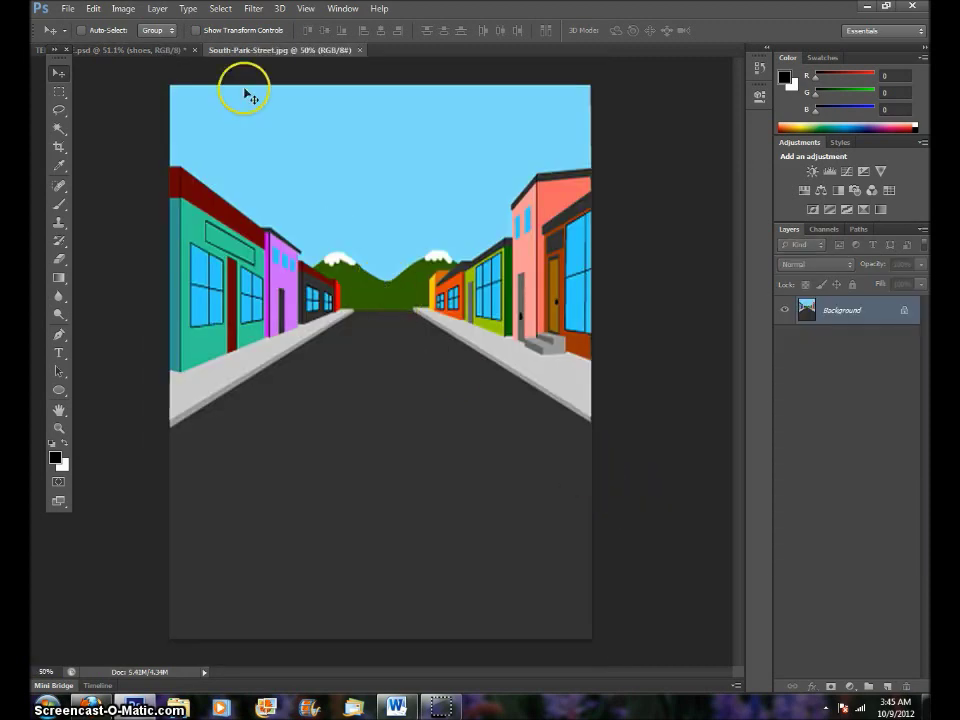
Float the street image in its own window, copy it into the character document and close the source image.
left_click_drag(273, 50, 296, 101)
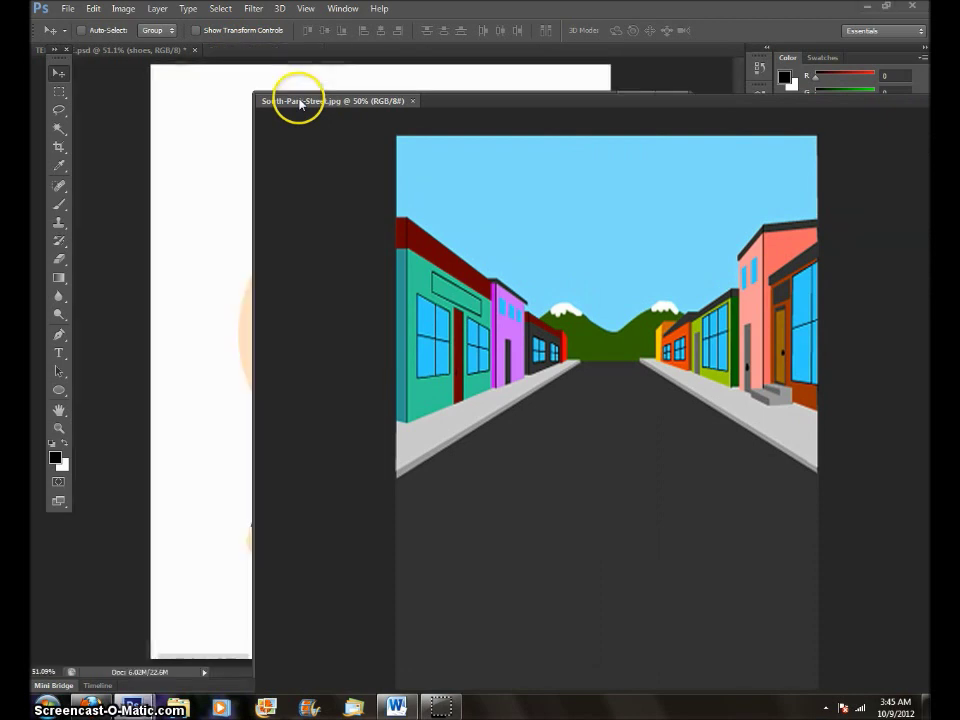
left_click_drag(298, 230, 226, 236)
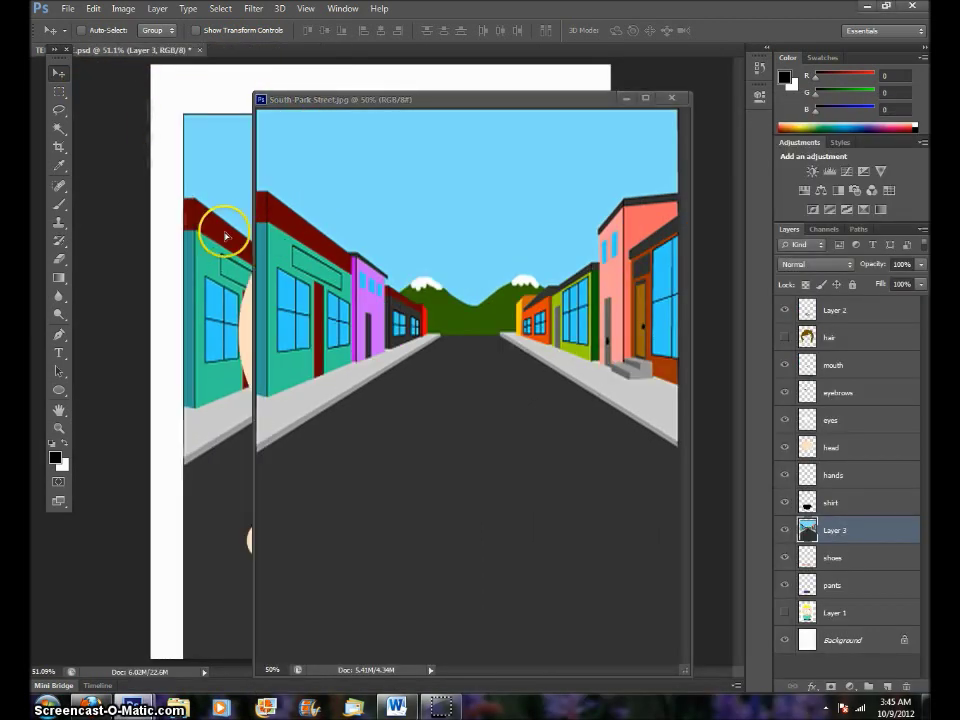
left_click(671, 97)
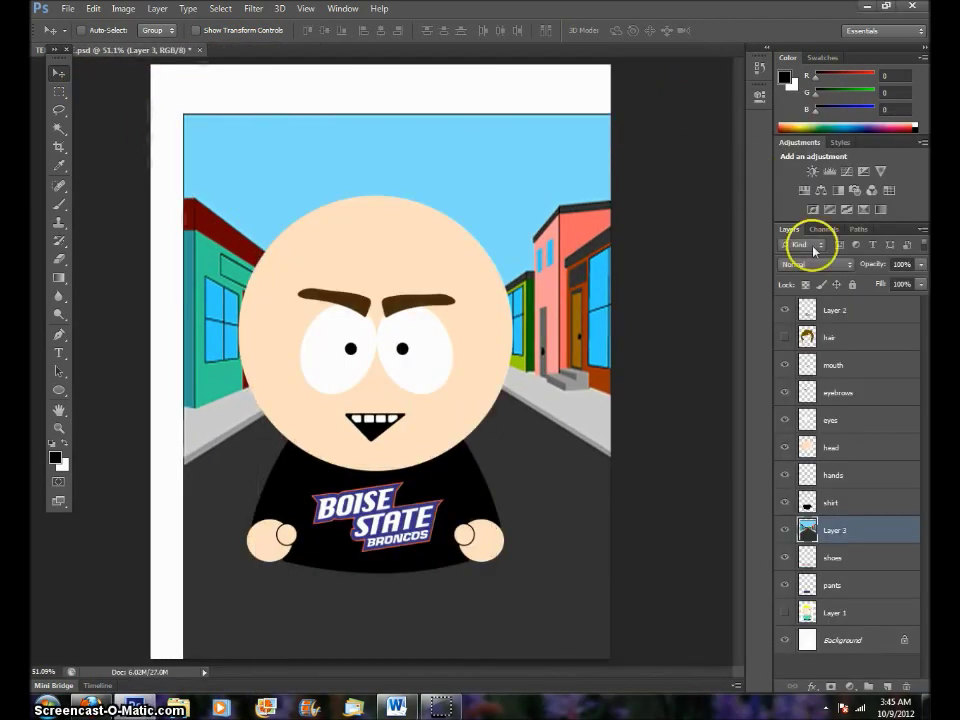
Scale the street layer to 106.25% by 104.76% to fill the 8.5 by 11 in canvas and place it directly below the pants layer.
left_click_drag(506, 522, 503, 472)
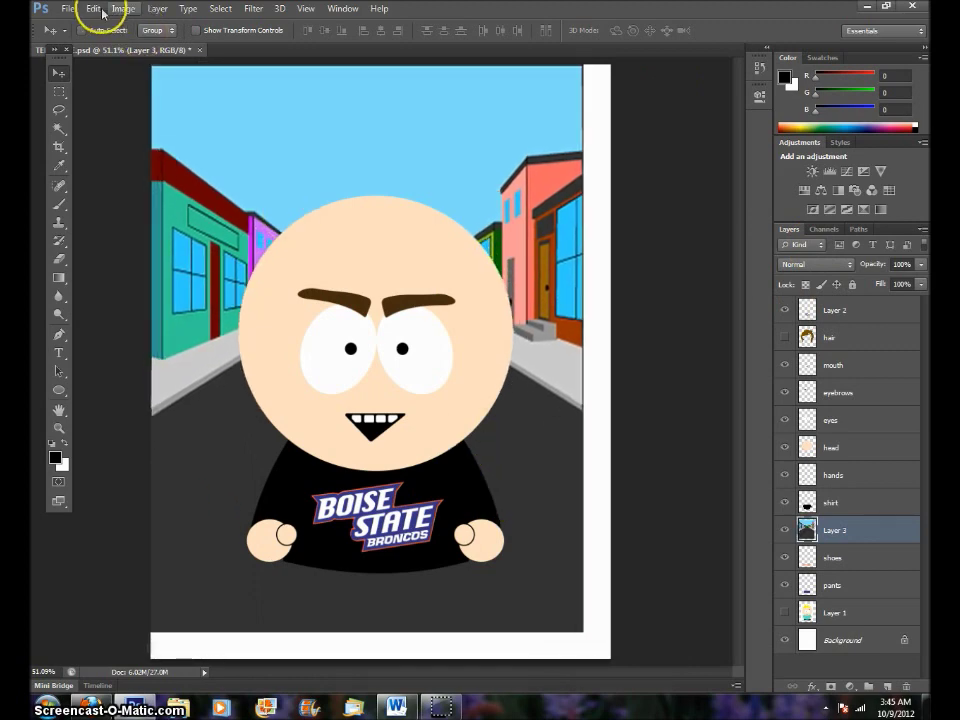
left_click(100, 10)
left_click(165, 270)
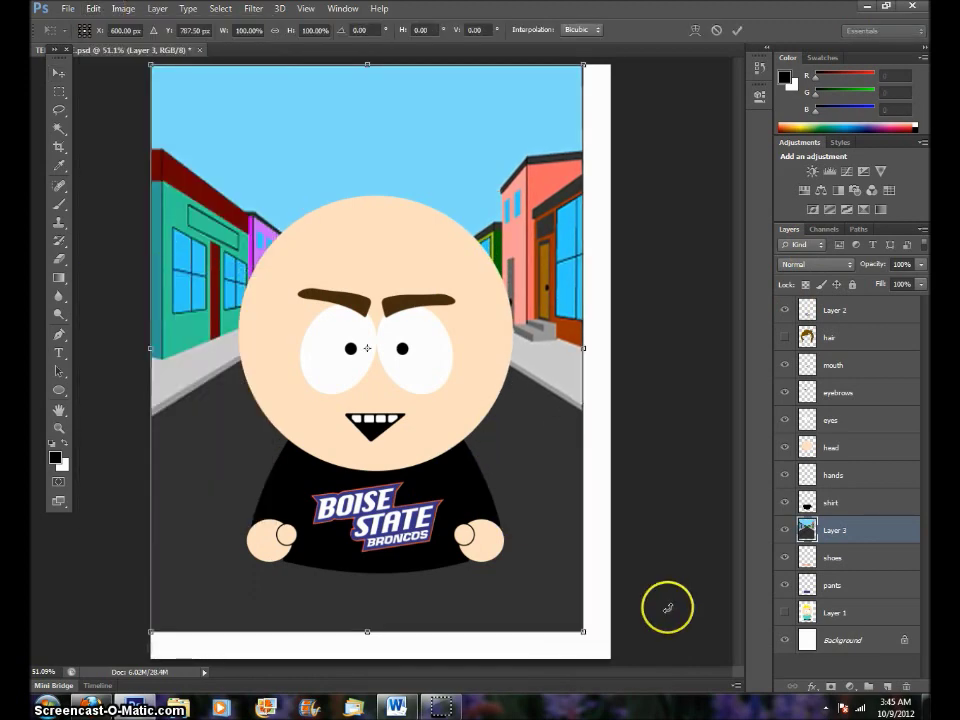
left_click_drag(578, 630, 610, 657)
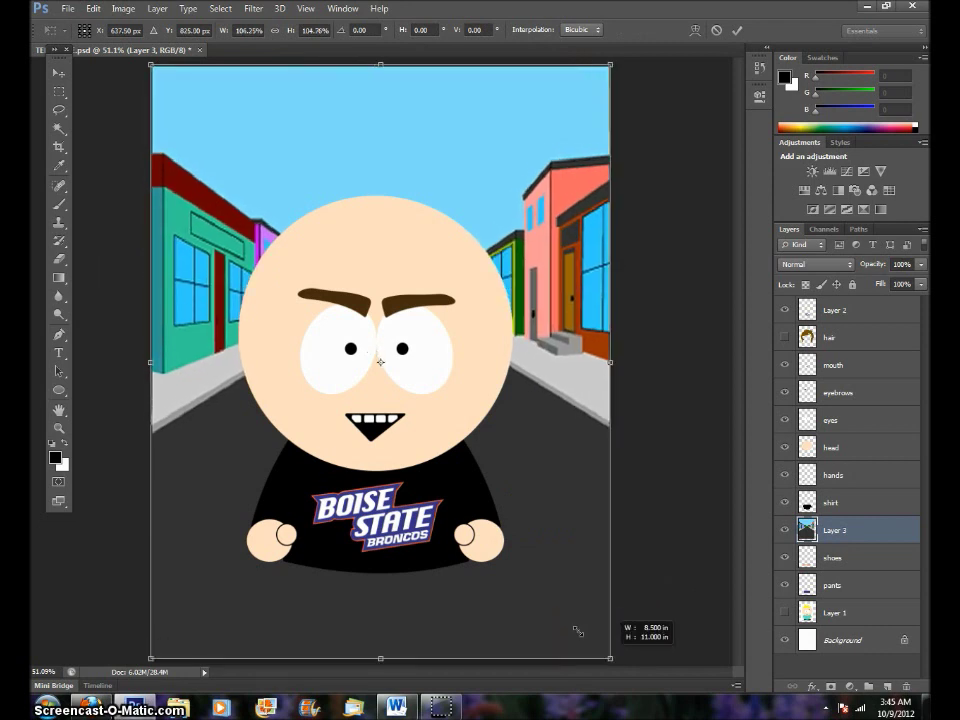
left_click(62, 76)
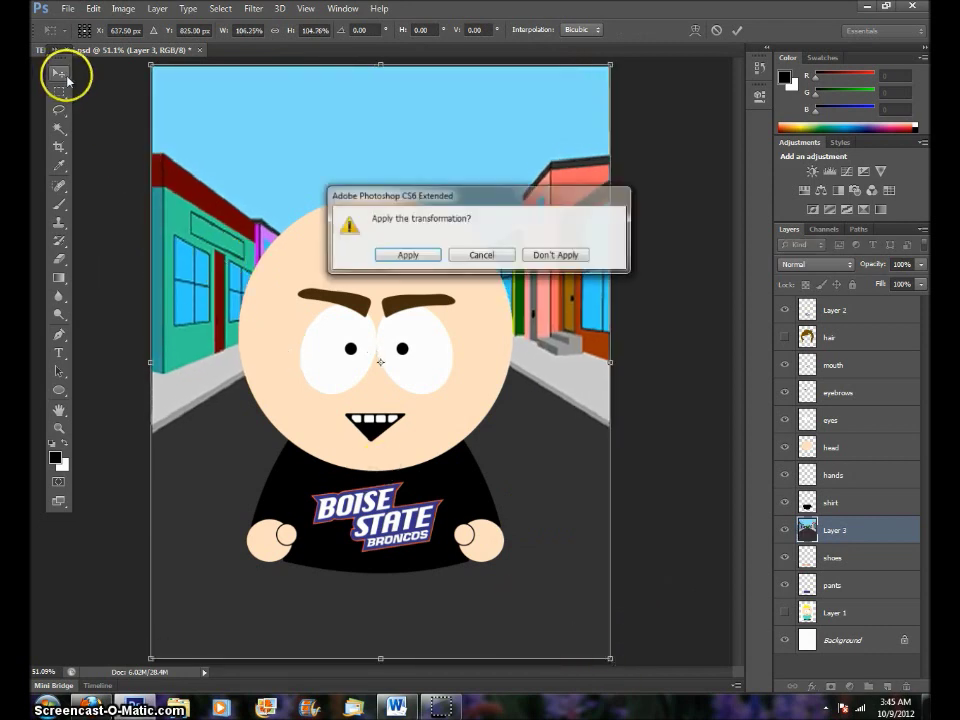
left_click(410, 256)
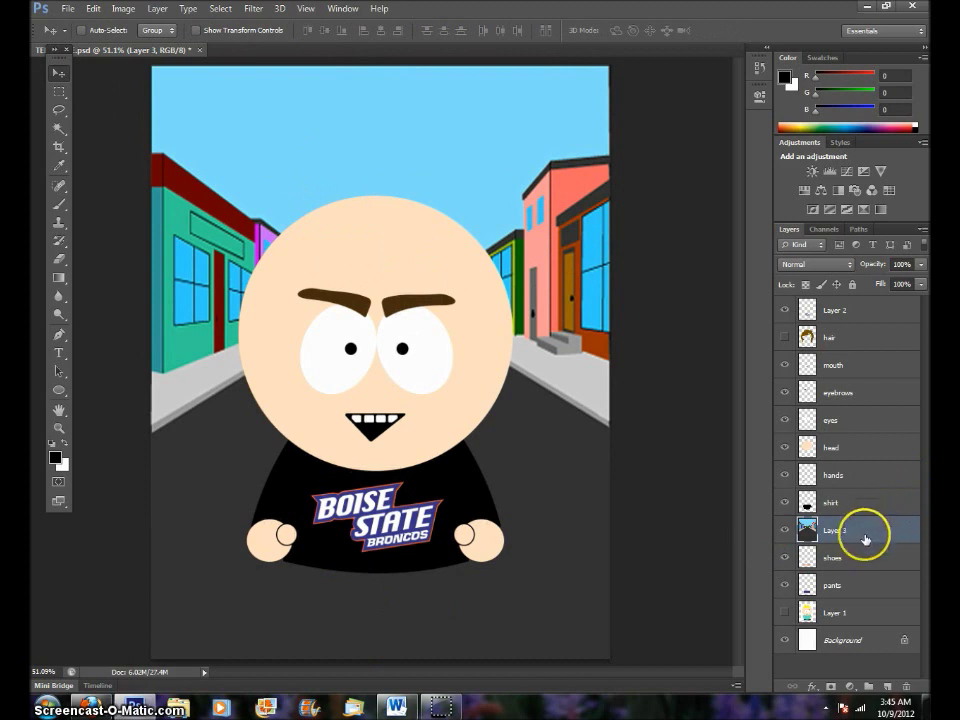
left_click_drag(865, 540, 871, 601)
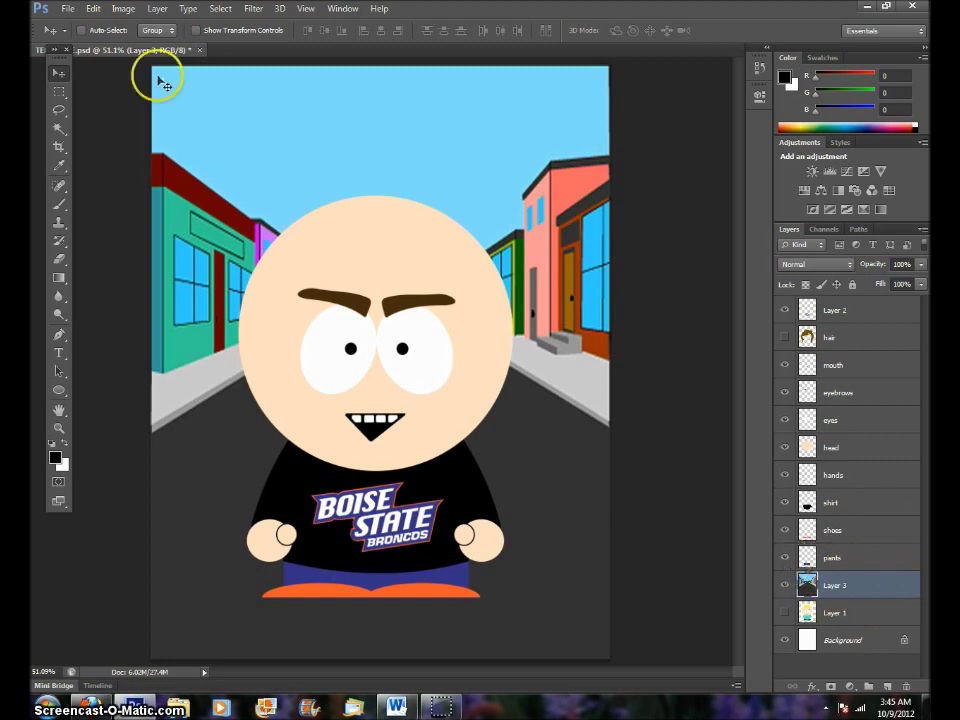
Open the football image from the Accessories folder inside South Park Stuff.
left_click(68, 12)
left_click(66, 35)
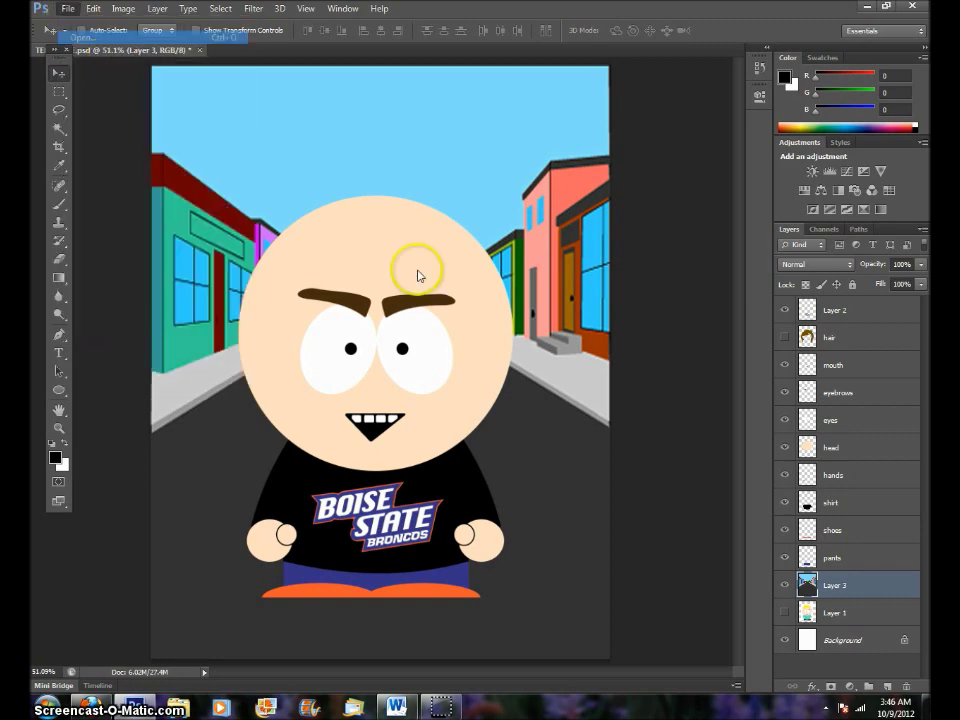
left_click(566, 154)
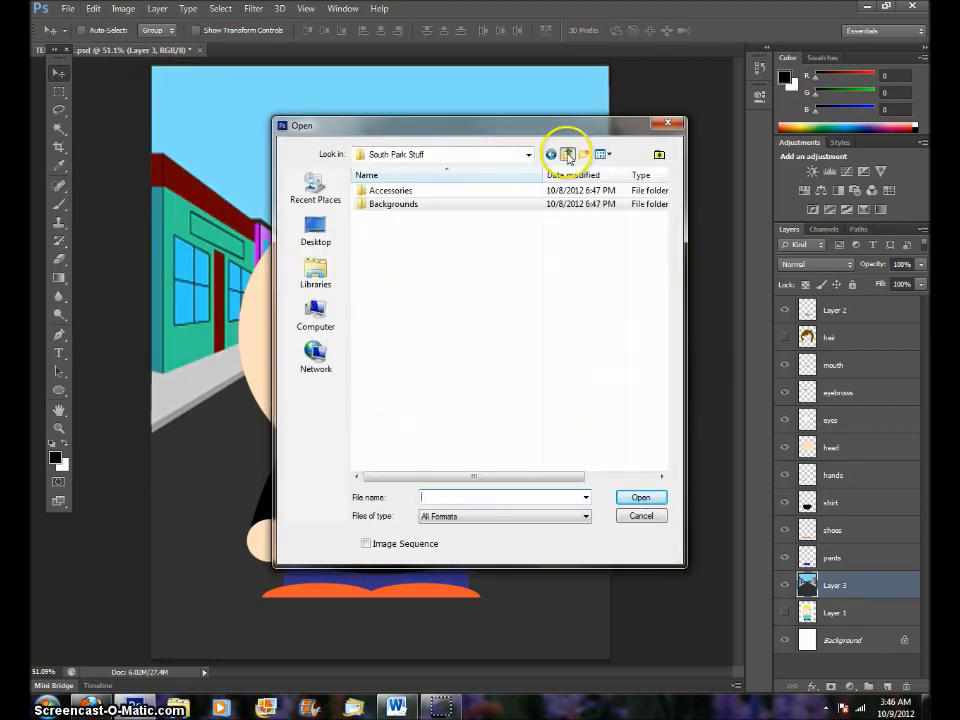
double_click(406, 192)
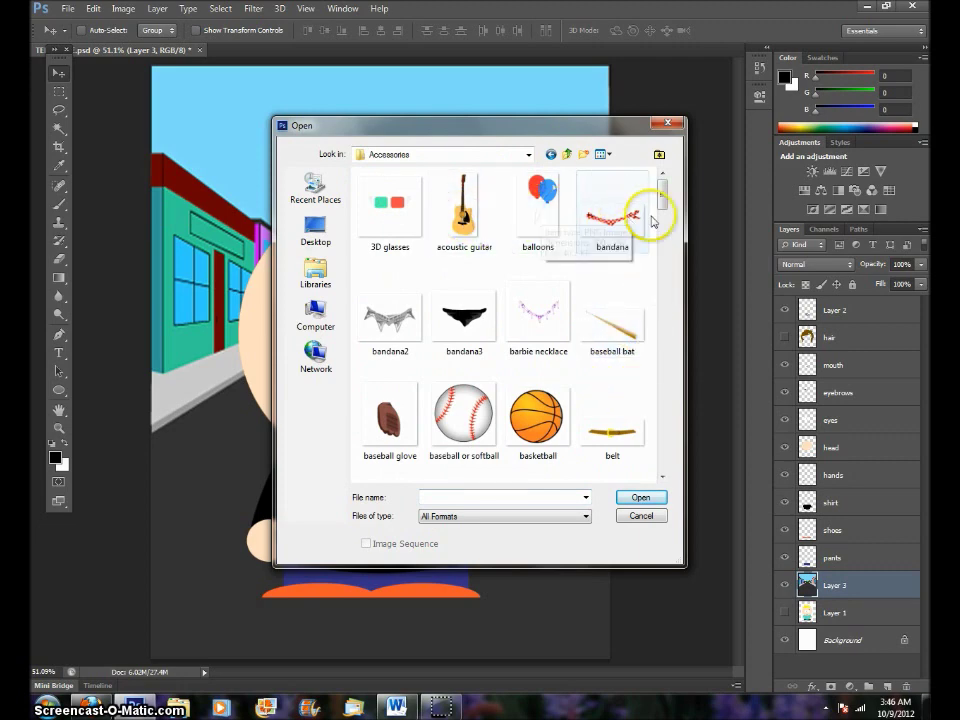
left_click_drag(664, 198, 665, 292)
left_click(621, 343)
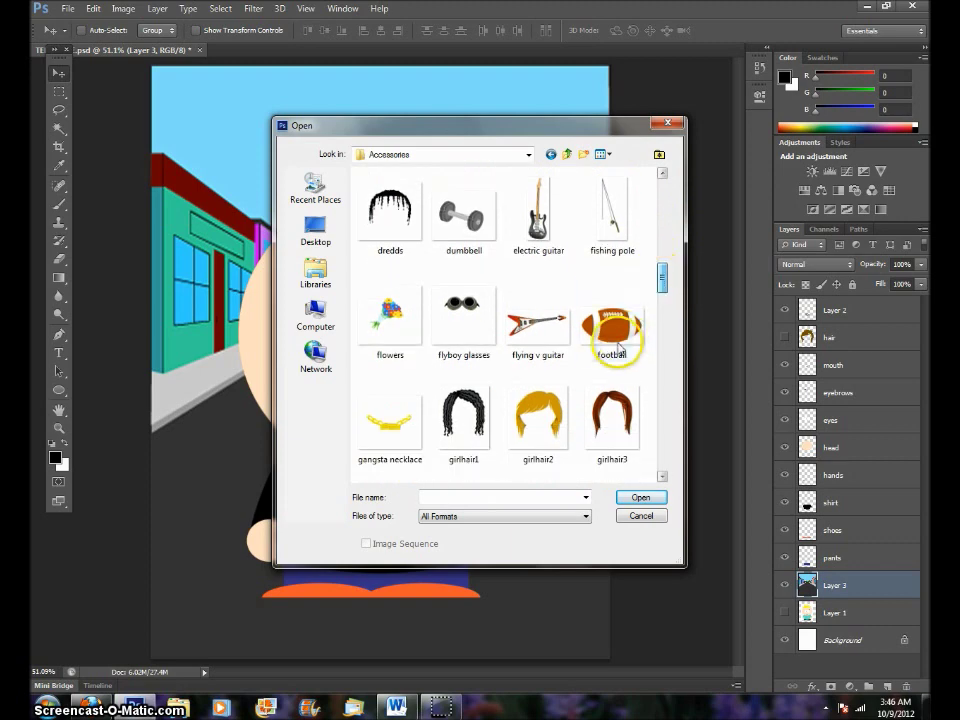
left_click(643, 503)
Float the football image in its own window, copy it into the character document and close the source image.
left_click_drag(270, 62, 321, 110)
left_click_drag(383, 230, 261, 334)
left_click(566, 116)
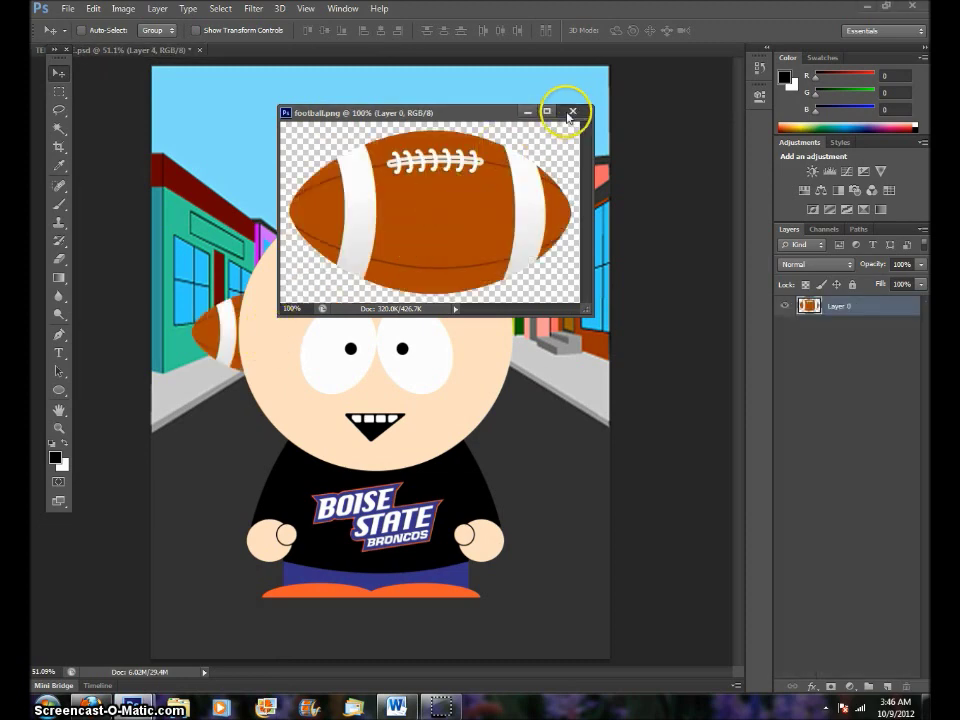
left_click(571, 113)
Bring the football layer to the front of the layer stack and place the ball beside the character's right-hand shoe.
left_click_drag(873, 591, 858, 318)
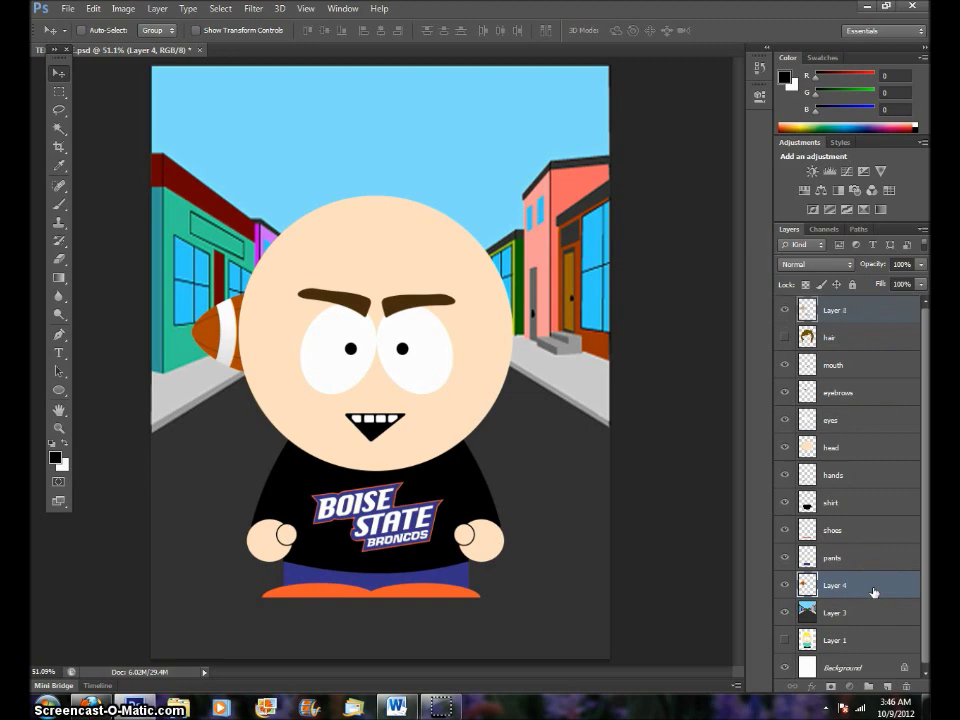
left_click_drag(873, 592, 771, 342)
left_click_drag(241, 342, 529, 593)
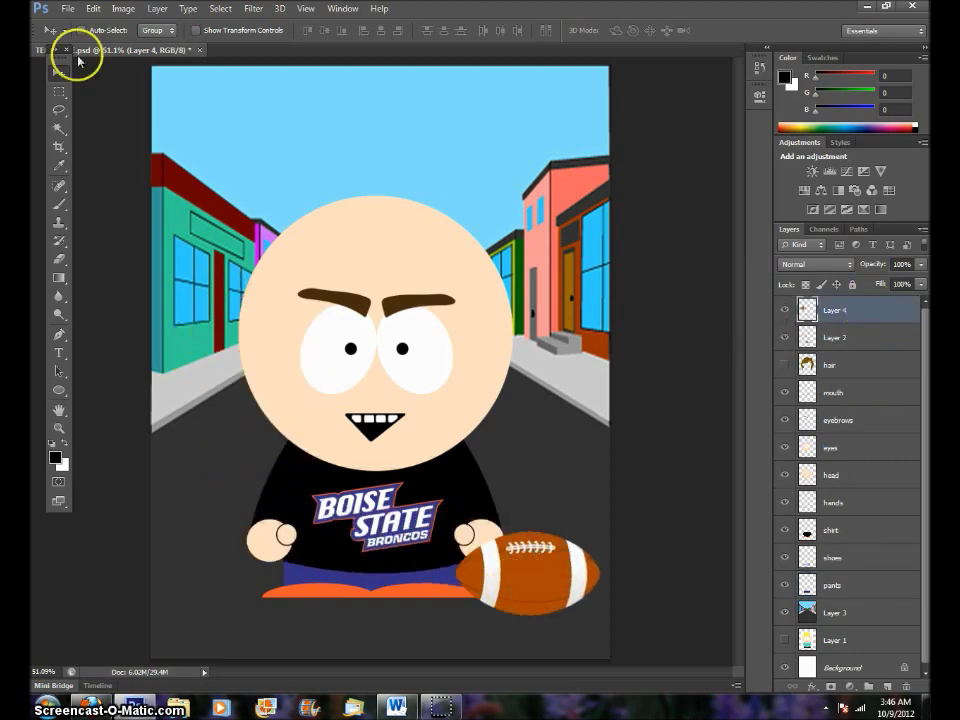
Free Transform the football to about 68% of its size, rotate it about -16.5° and apply the transformation.
left_click(93, 14)
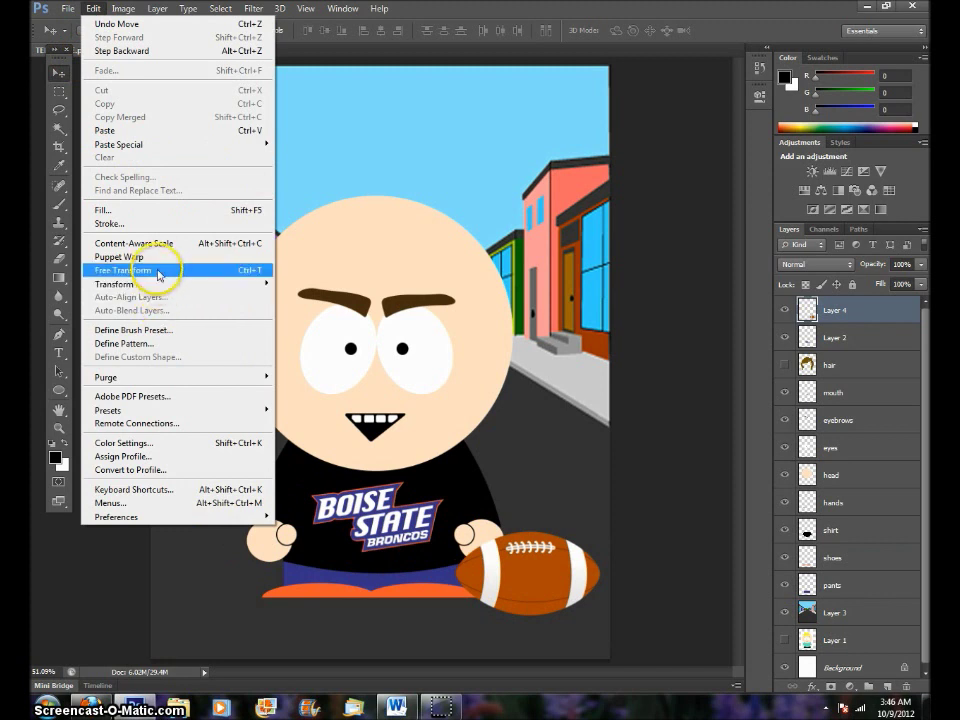
left_click(156, 268)
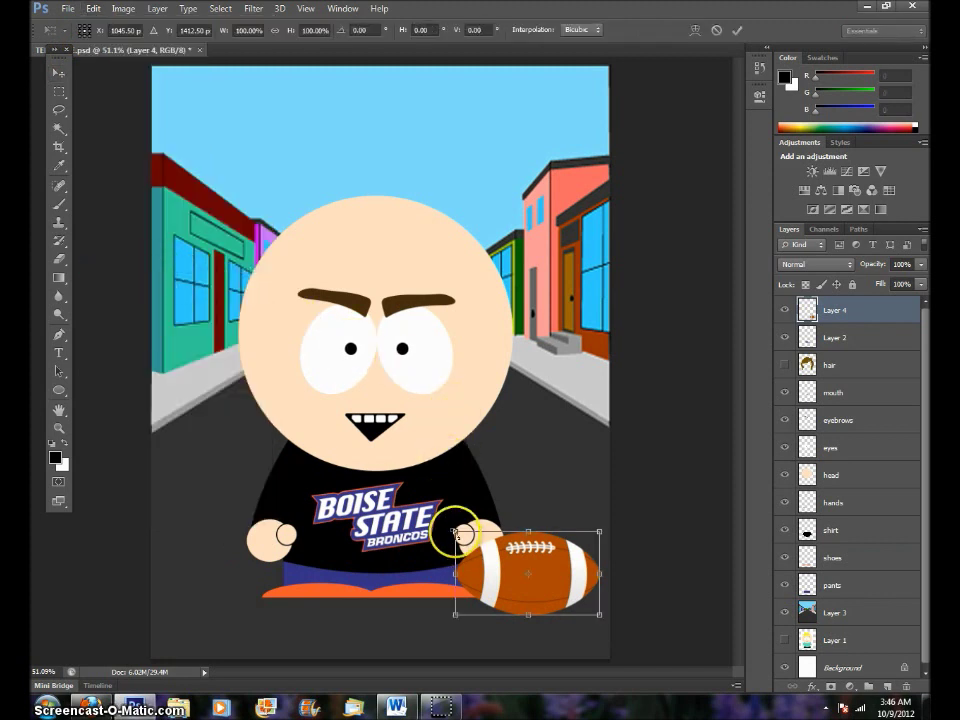
left_click_drag(456, 531, 480, 543)
left_click_drag(587, 586, 561, 578)
left_click(59, 73)
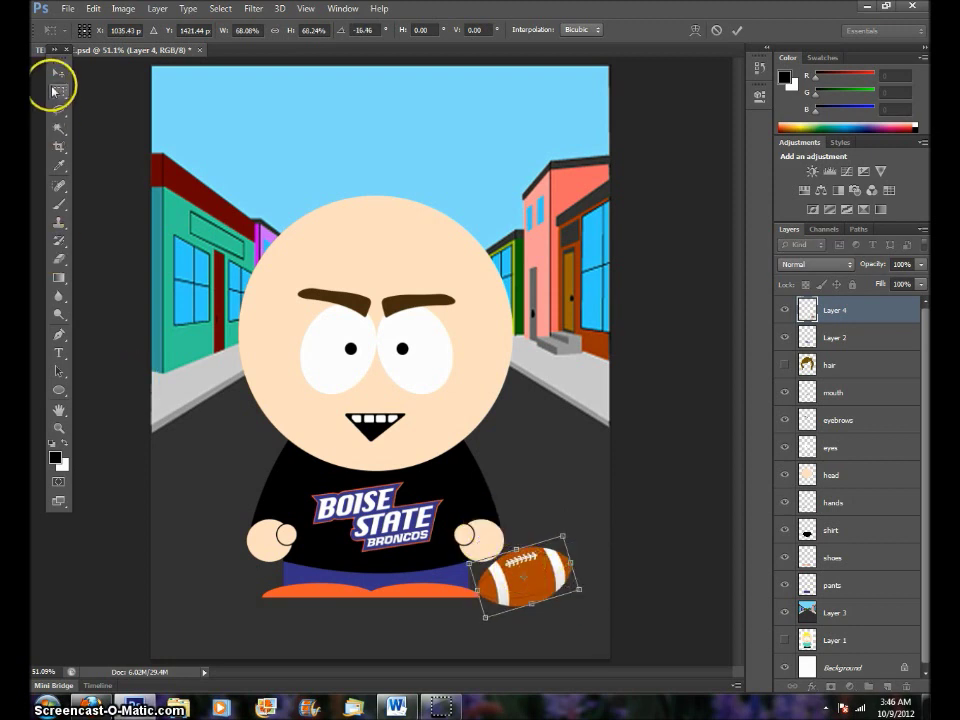
left_click(395, 254)
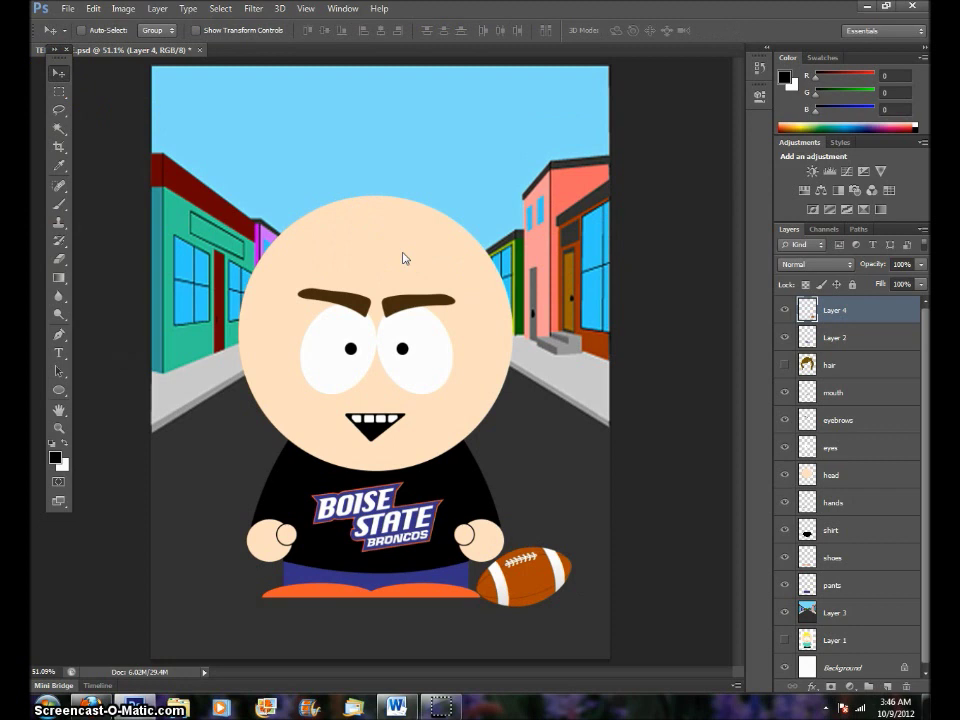
Nudge the football slightly up and right under the hand, and place its layer between the hands and shirt layers.
left_click_drag(521, 574, 531, 567)
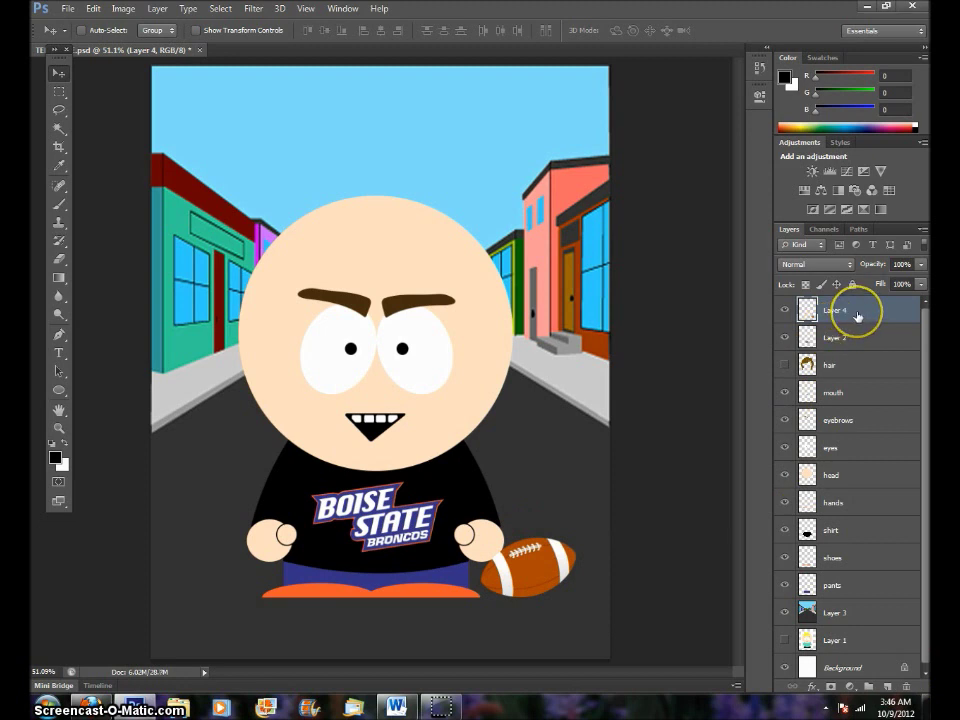
left_click_drag(857, 315, 850, 514)
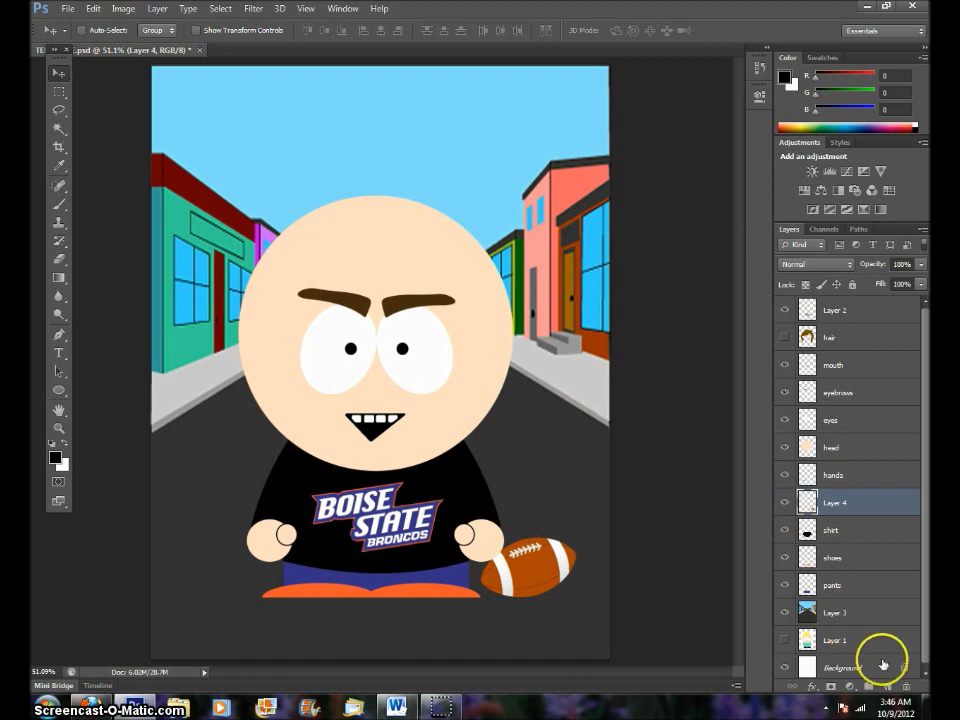
Rename the street image layer, Layer 3, as background.
double_click(833, 612)
type("f")
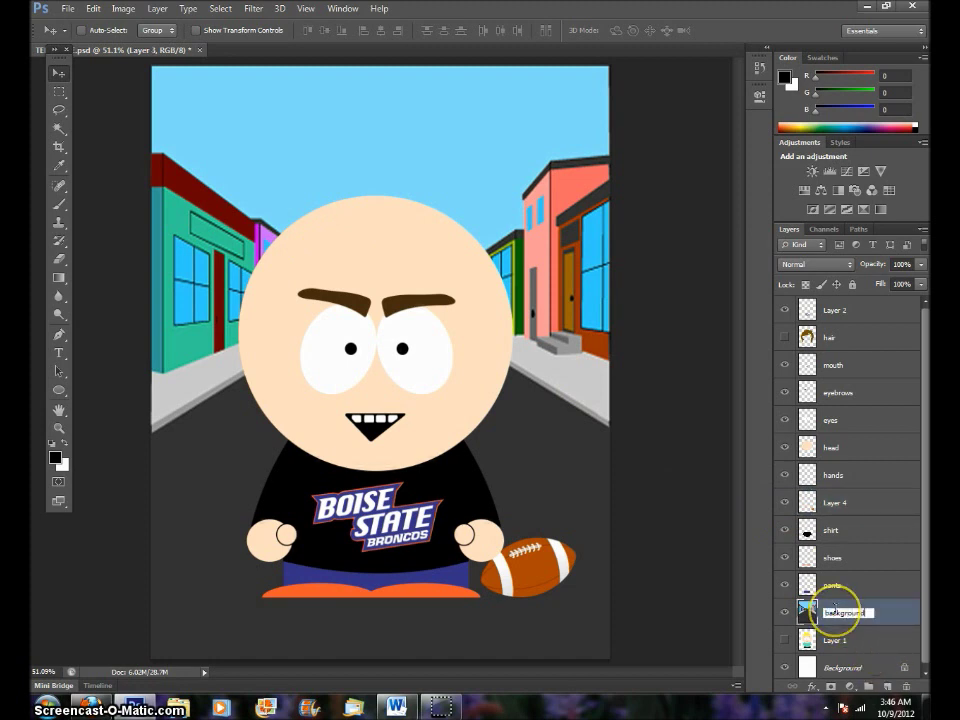
type("ackground")
key("Return")
Rename Layer 2, above the hair layer, as football.
double_click(833, 311)
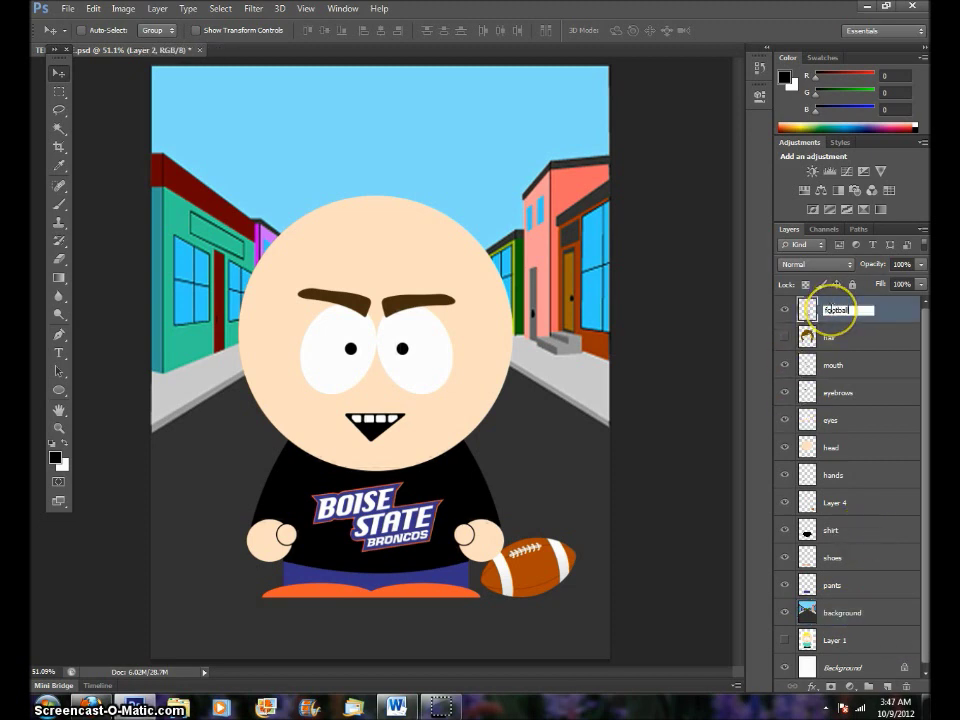
type("football")
key("Return")
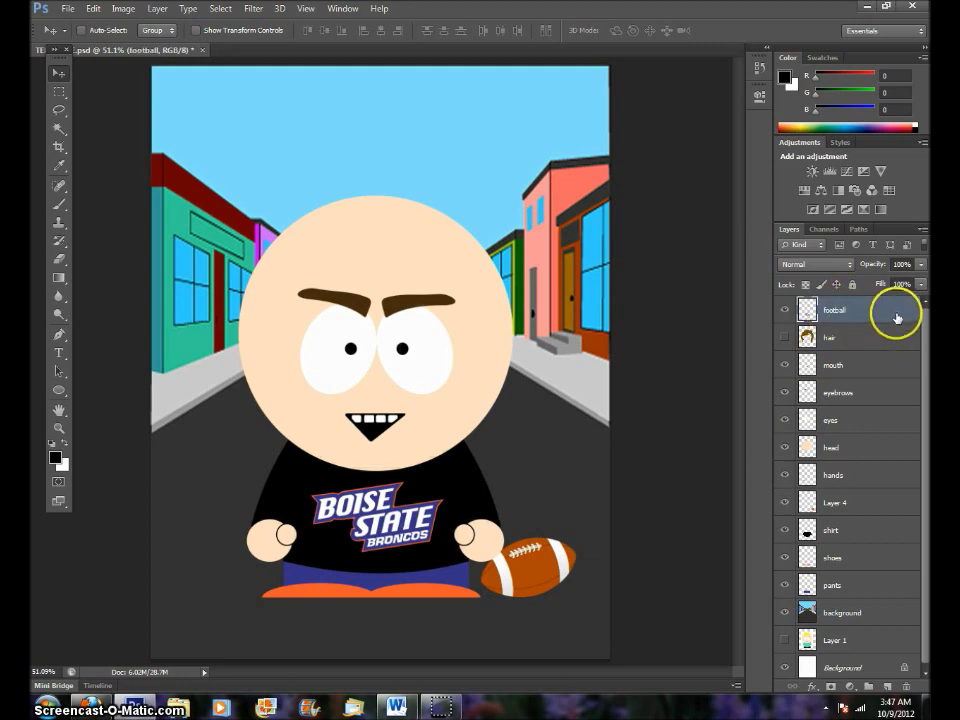
Save a layered Photoshop copy in Your Folder, named with the author's surname plus SOUTH PARK, keeping Maximize Compatibility on.
left_click(68, 9)
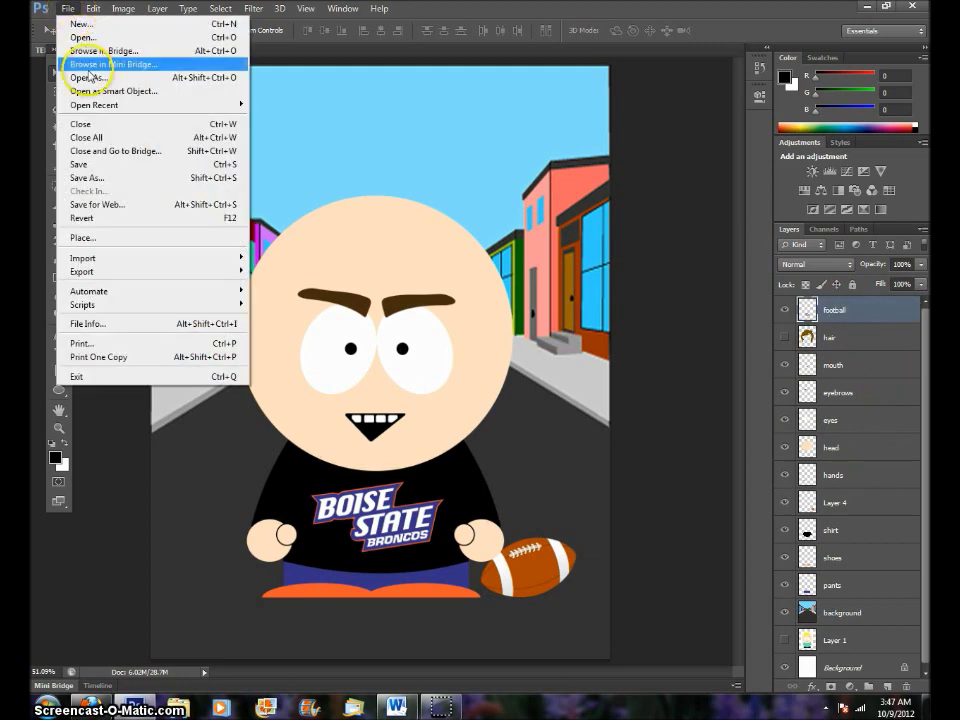
left_click(100, 177)
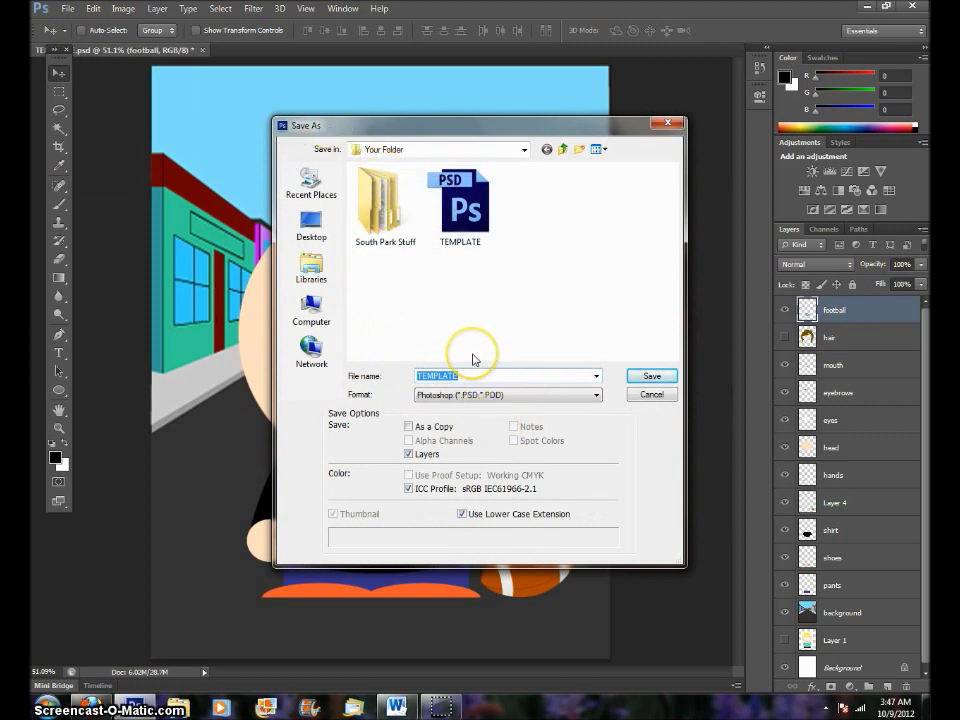
type("KLABER SOUTH PARK")
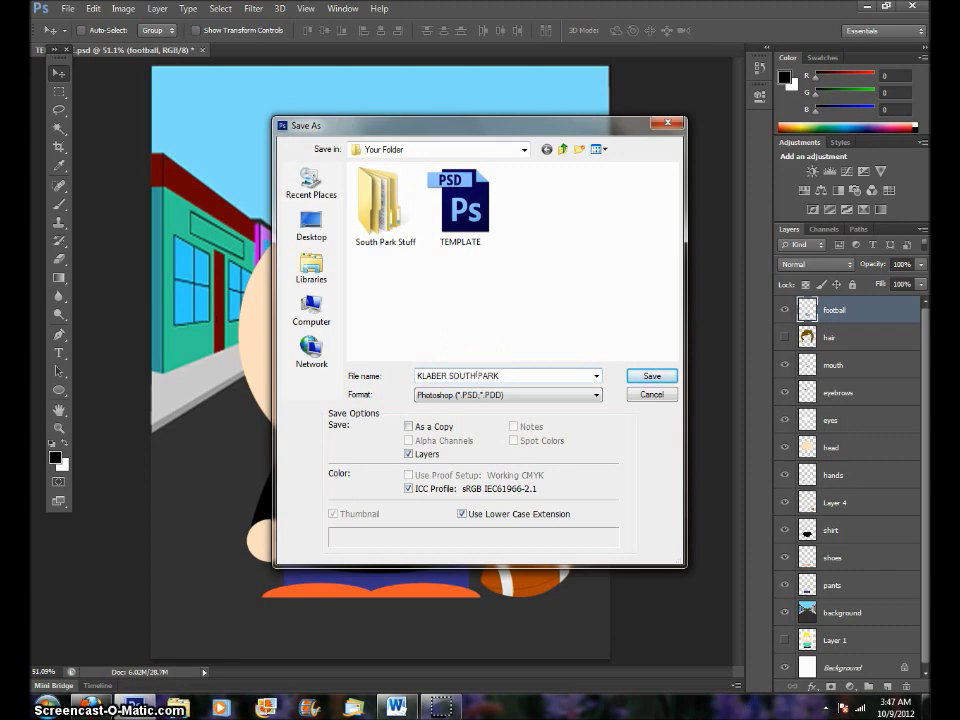
left_click(640, 377)
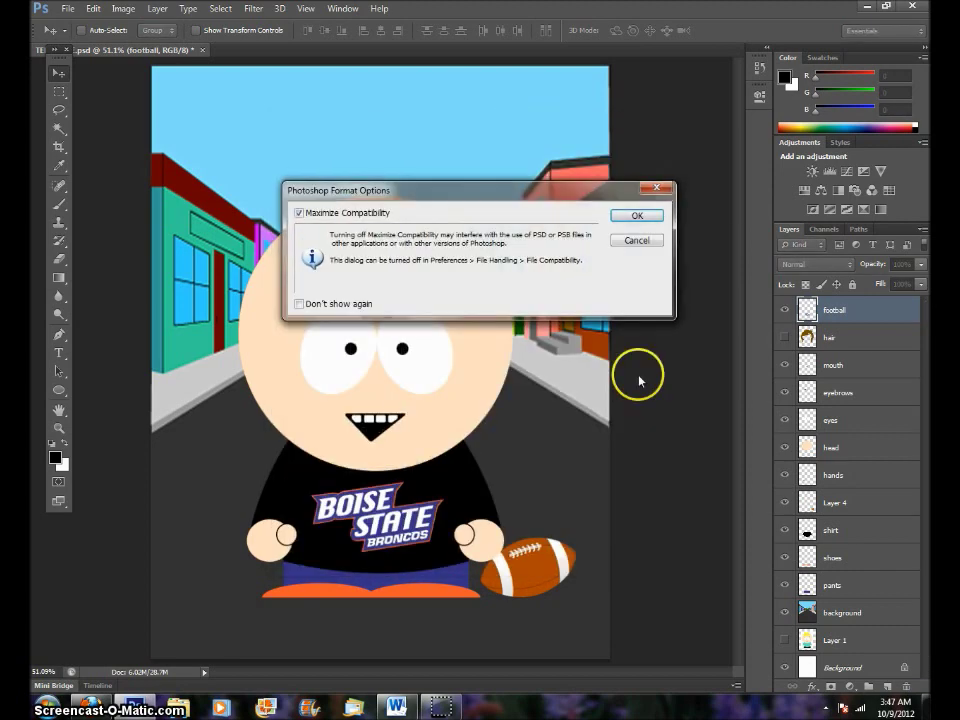
left_click(646, 212)
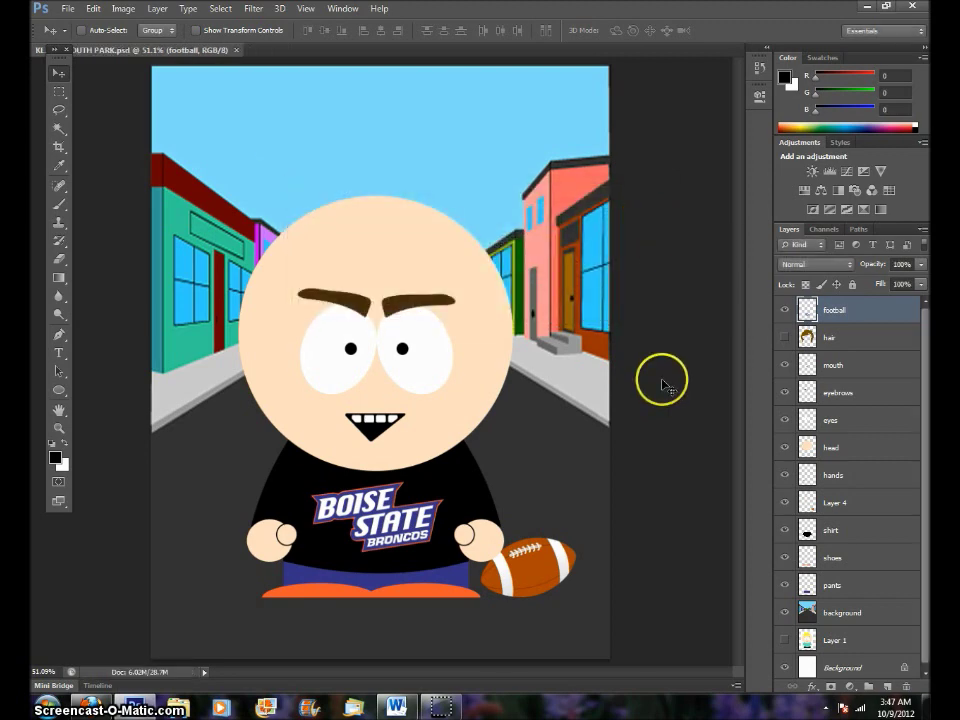
mouse_move(437, 711)
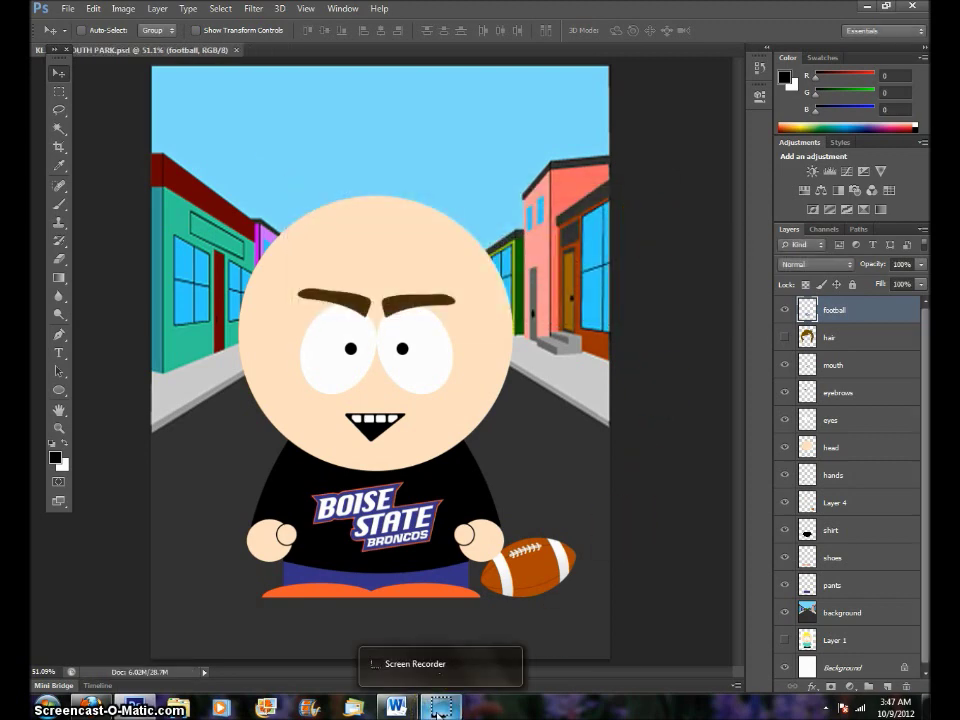